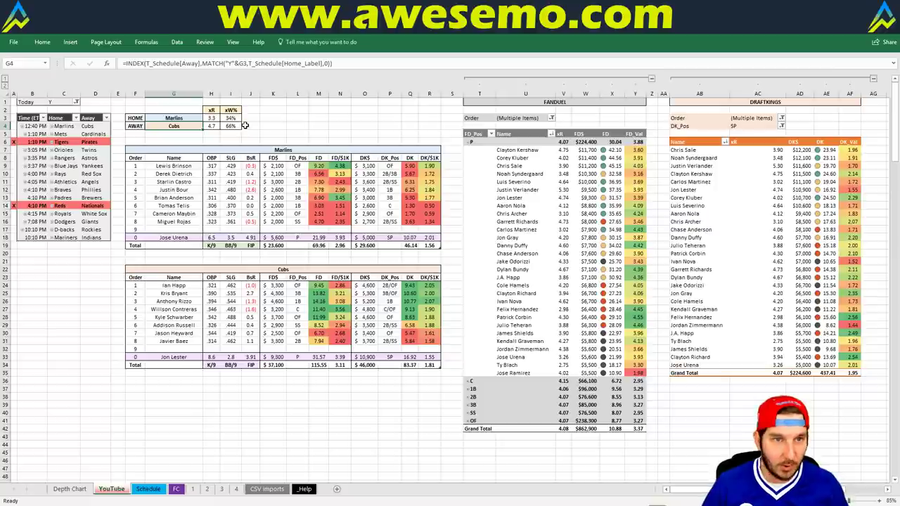
Step: Inspect the expected runs and win percentage formulas for the Marlins and Cubs matchup
{"action": "left_click", "coordinate": [213, 125]}
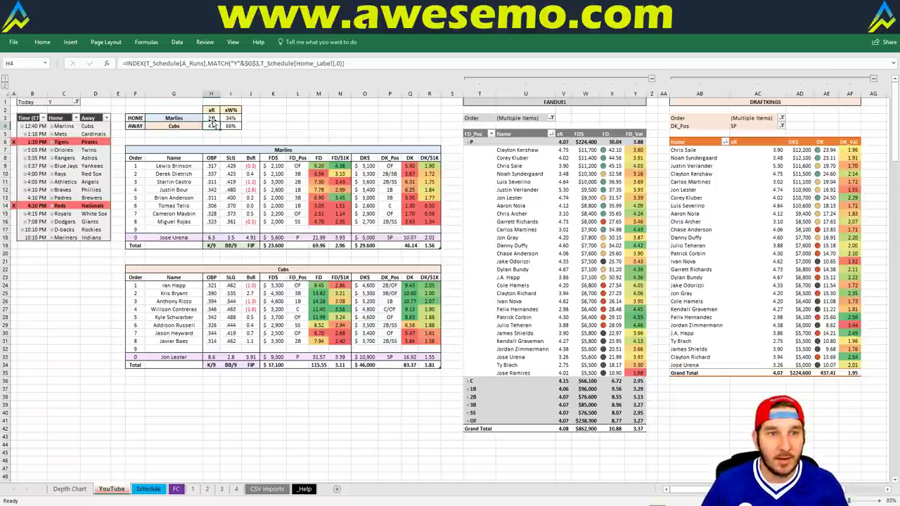
{"action": "left_click", "coordinate": [212, 118]}
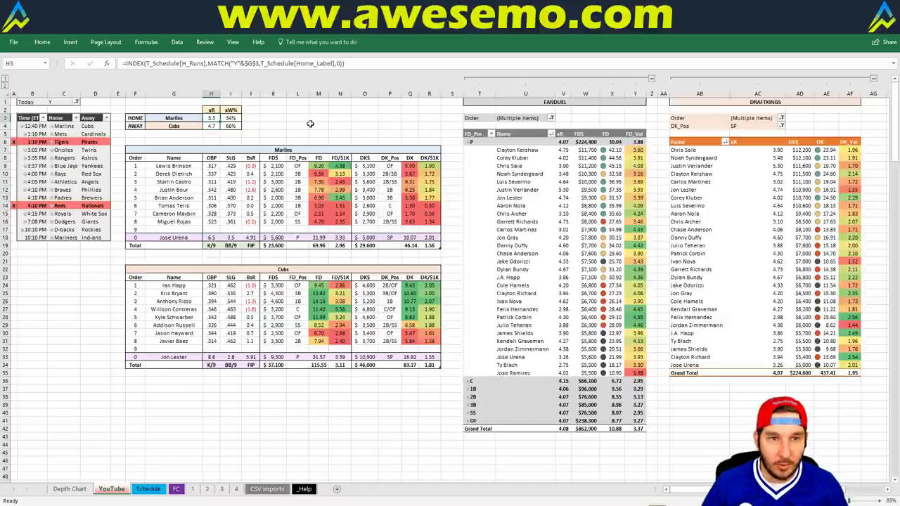
{"action": "left_click", "coordinate": [292, 125]}
{"action": "left_click", "coordinate": [229, 126]}
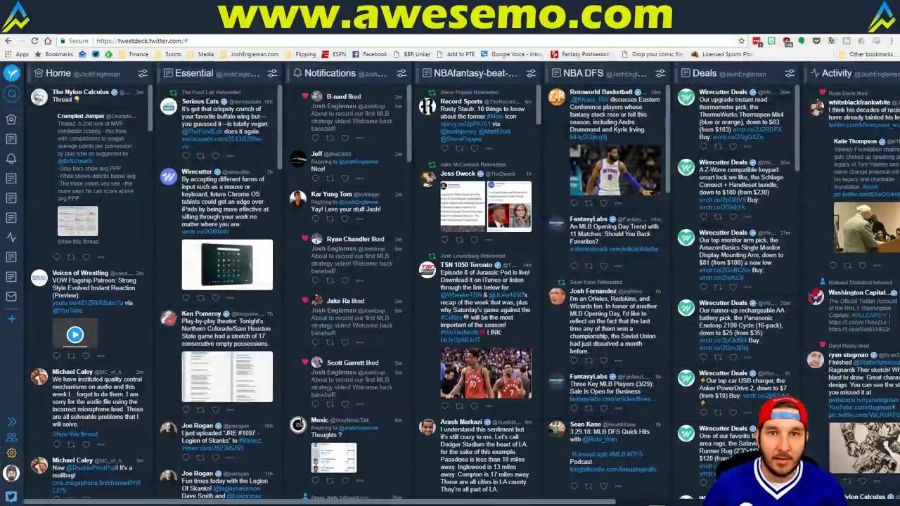
Step: Switch to the browser, review the dailybaseballdata.com weather forecasts for the day's games, and return to the Excel workbook
{"action": "key", "text": "ctrl+Tab"}
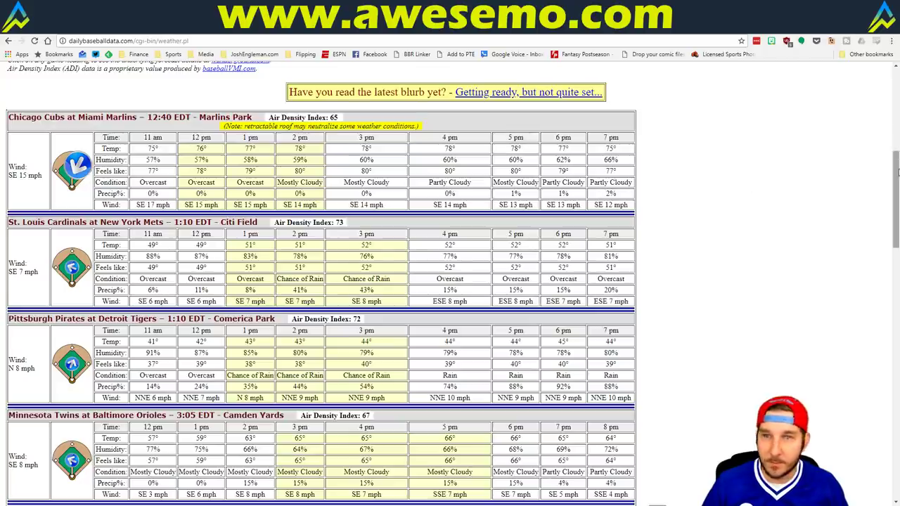
{"action": "scroll", "coordinate": [897, 164], "scroll_direction": "up", "scroll_amount": 1}
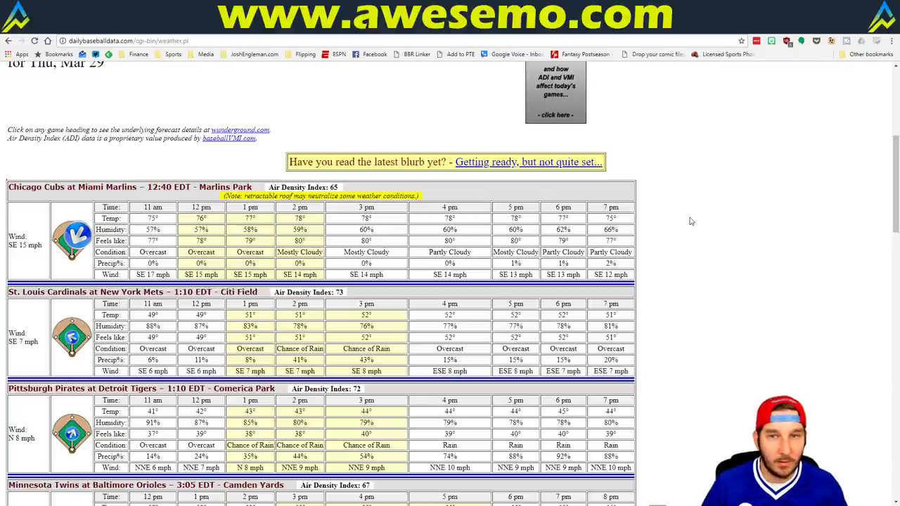
{"action": "key", "text": "alt+Tab"}
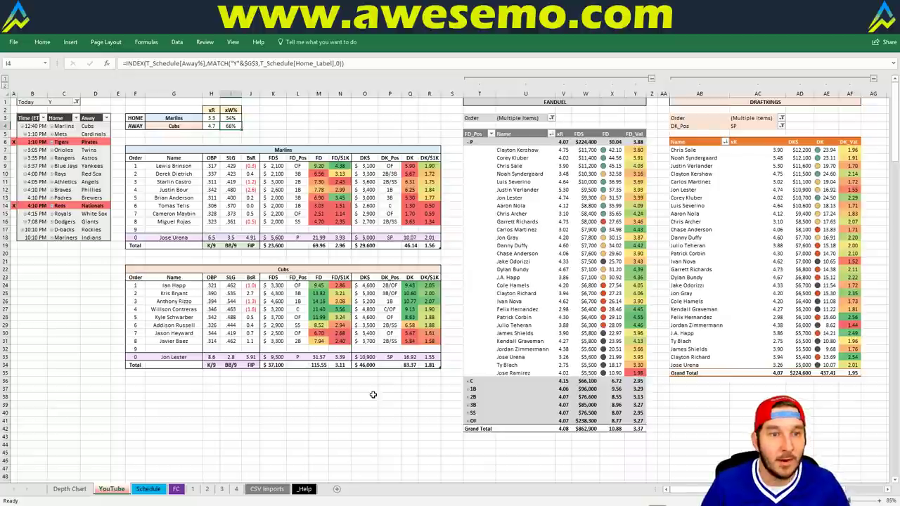
{"action": "key", "text": "alt+Tab"}
{"action": "scroll", "coordinate": [647, 348], "scroll_direction": "down", "scroll_amount": 2}
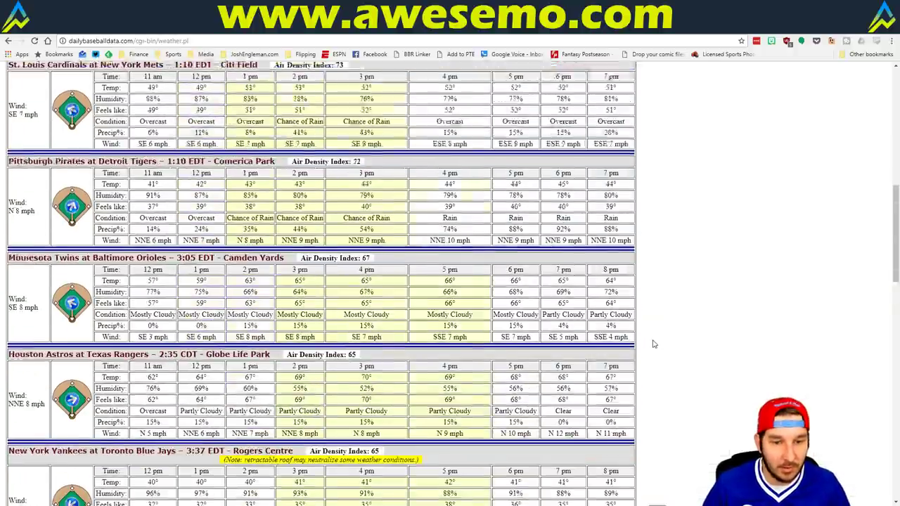
{"action": "scroll", "coordinate": [652, 344], "scroll_direction": "up", "scroll_amount": 5}
{"action": "key", "text": "alt+Tab"}
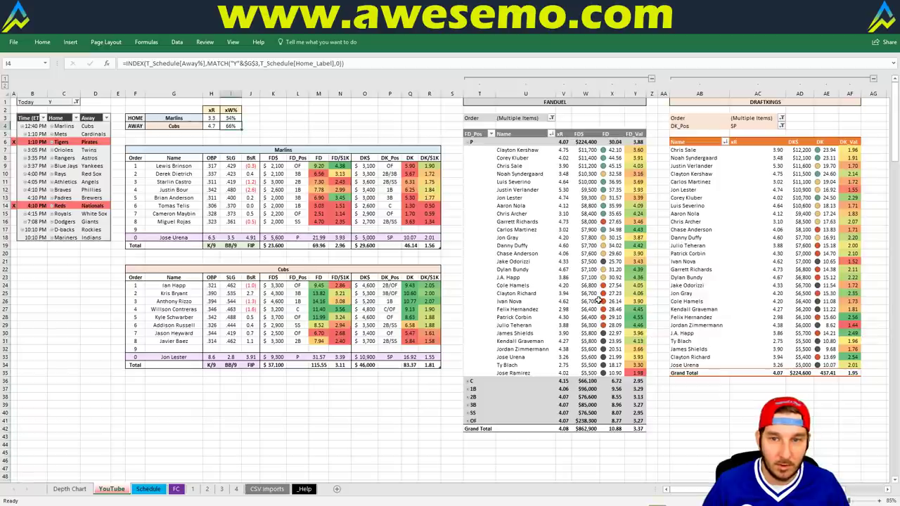
Step: Examine the Marlins projection table and the xR values in the FanDuel and DraftKings player pivot tables
{"action": "left_click", "coordinate": [300, 413]}
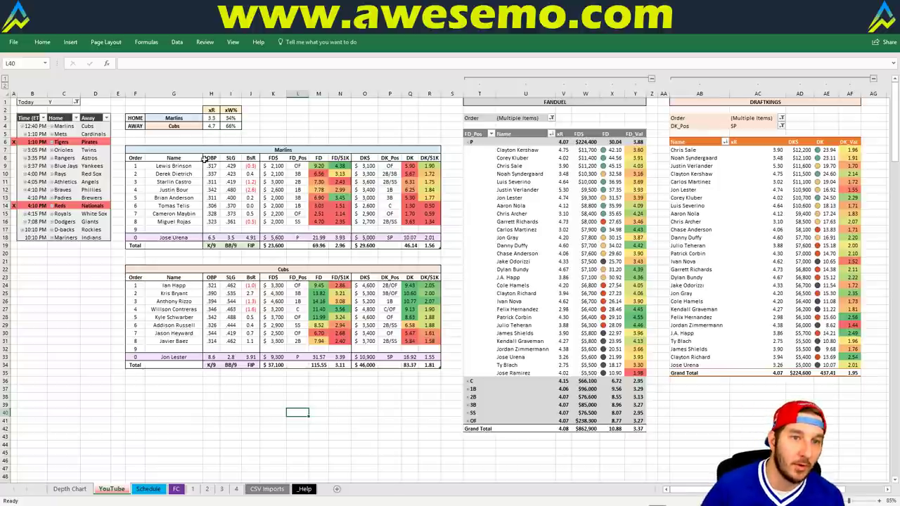
{"action": "left_click_drag", "start_coordinate": [136, 150], "coordinate": [372, 245]}
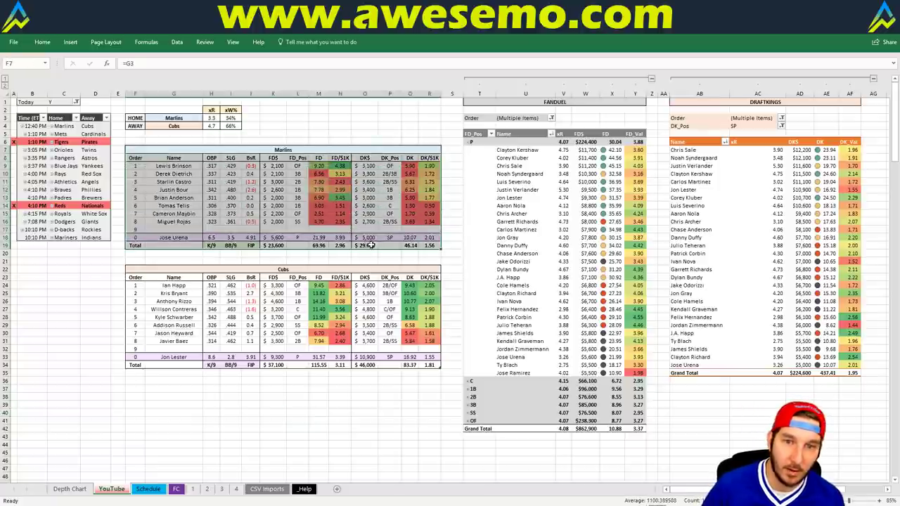
{"action": "left_click", "coordinate": [565, 197]}
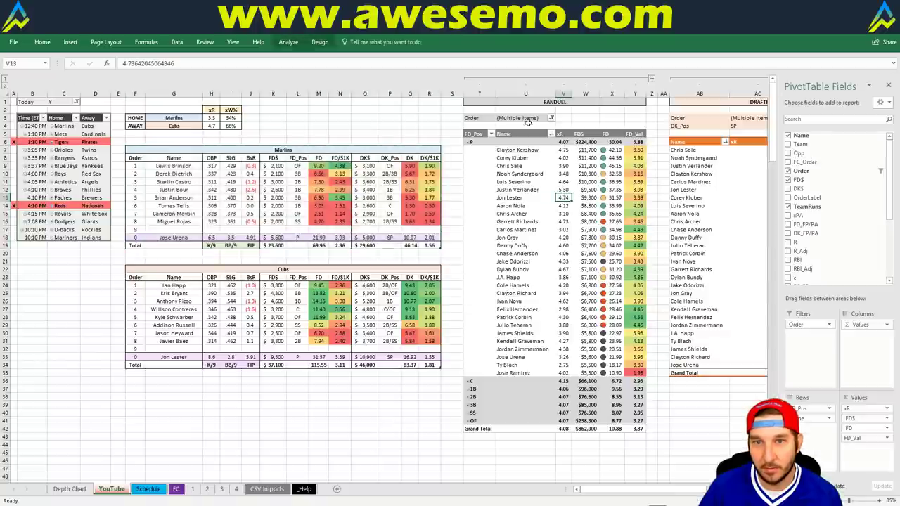
{"action": "left_click", "coordinate": [888, 85]}
{"action": "left_click", "coordinate": [760, 181]}
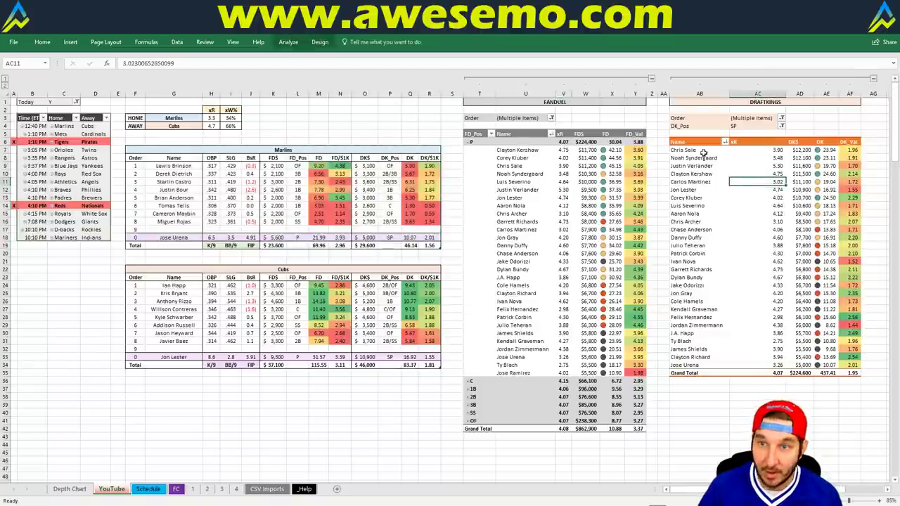
{"action": "left_click", "coordinate": [758, 198]}
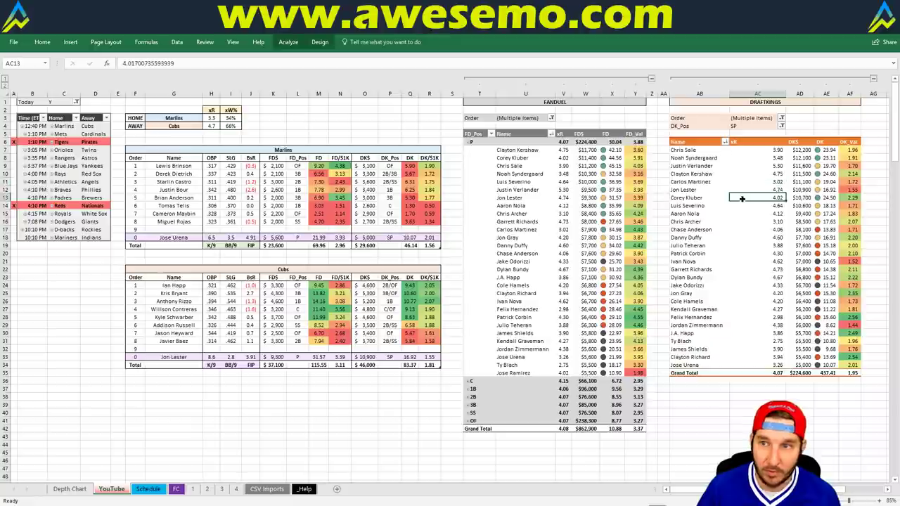
Step: Search the DraftKings DK_Pos filter for 1b and close it without applying a change
{"action": "left_click", "coordinate": [781, 127]}
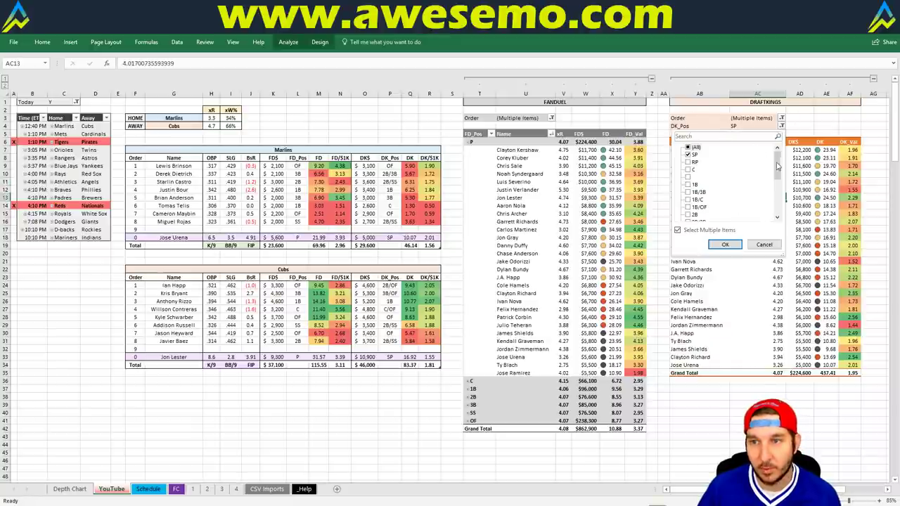
{"action": "left_click", "coordinate": [764, 244]}
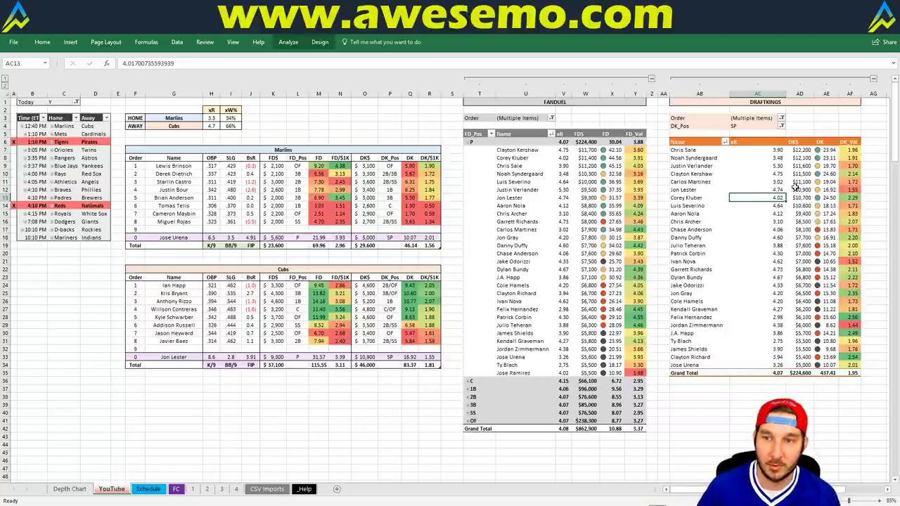
{"action": "left_click", "coordinate": [781, 126]}
{"action": "type", "text": "1b"}
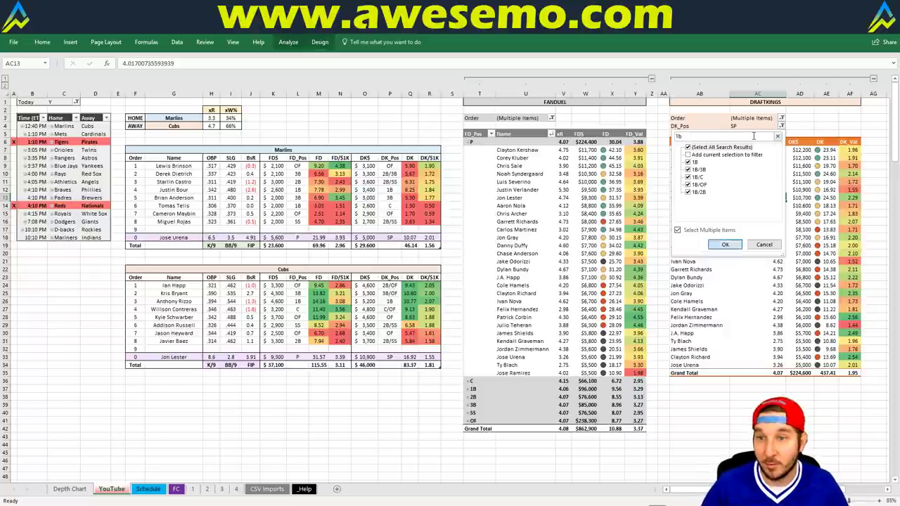
{"action": "key", "text": "Return"}
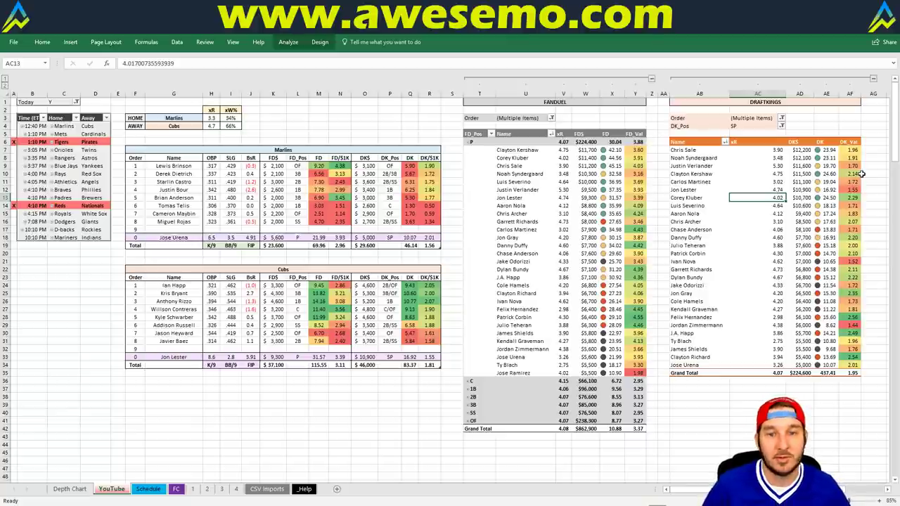
Step: Inspect the FD/$1K formula and the K/9, BB/9 and FIP labels in the Marlins table
{"action": "left_click", "coordinate": [215, 142]}
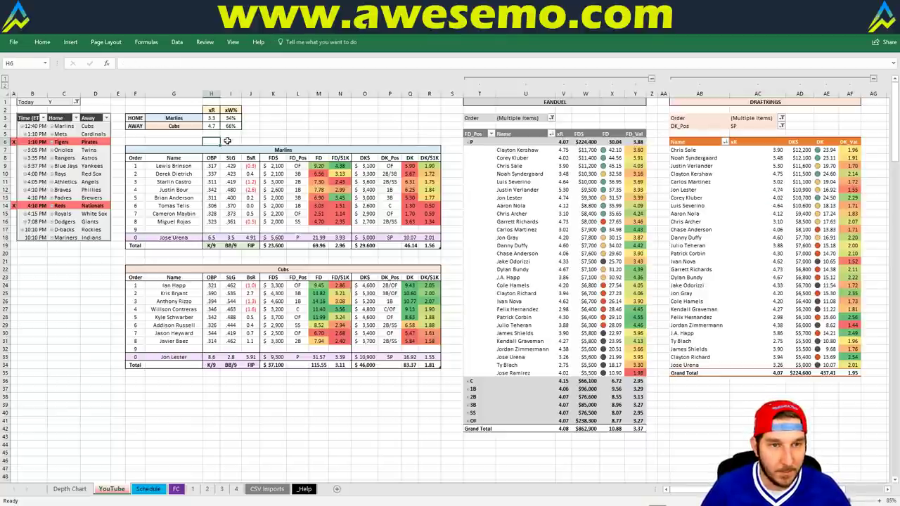
{"action": "left_click", "coordinate": [304, 141]}
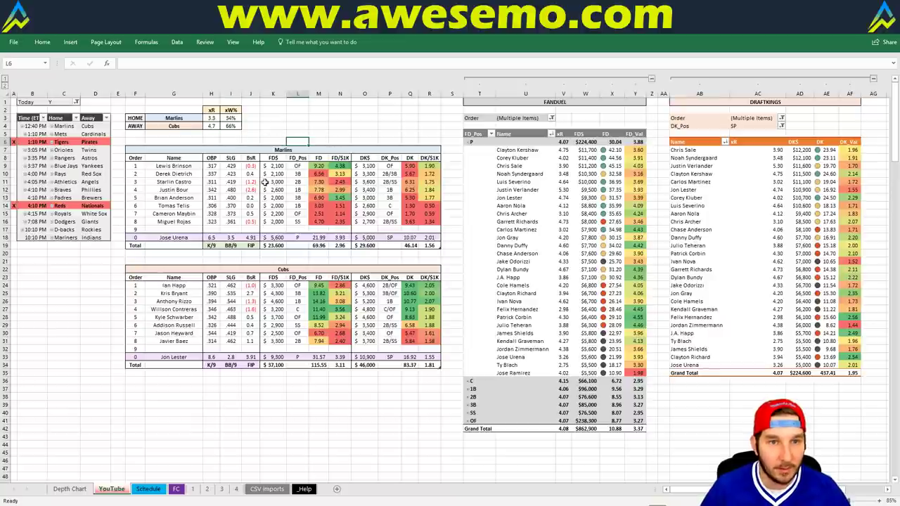
{"action": "left_click", "coordinate": [343, 183]}
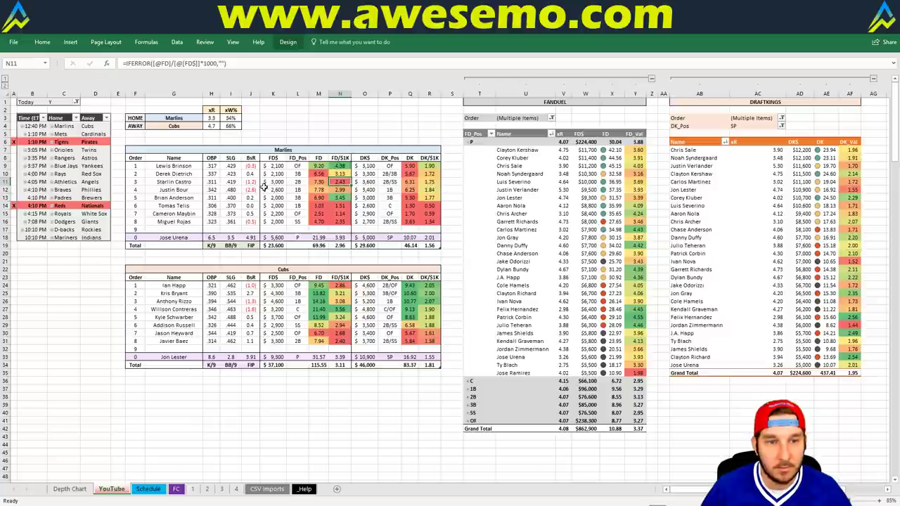
{"action": "left_click", "coordinate": [224, 246]}
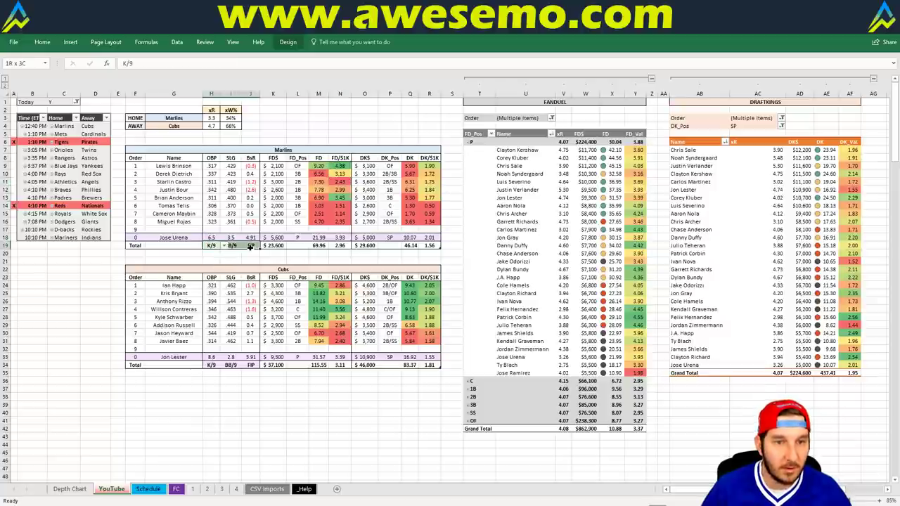
{"action": "left_click", "coordinate": [42, 42]}
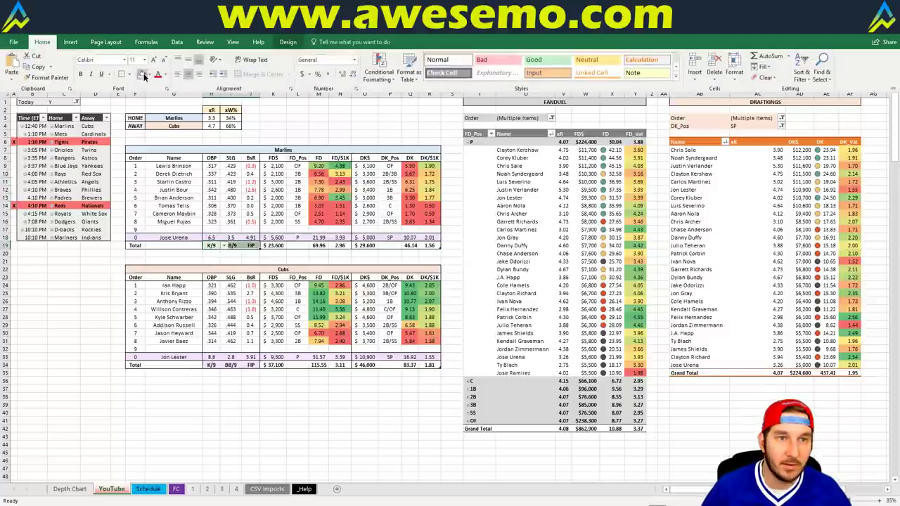
{"action": "left_click", "coordinate": [318, 133]}
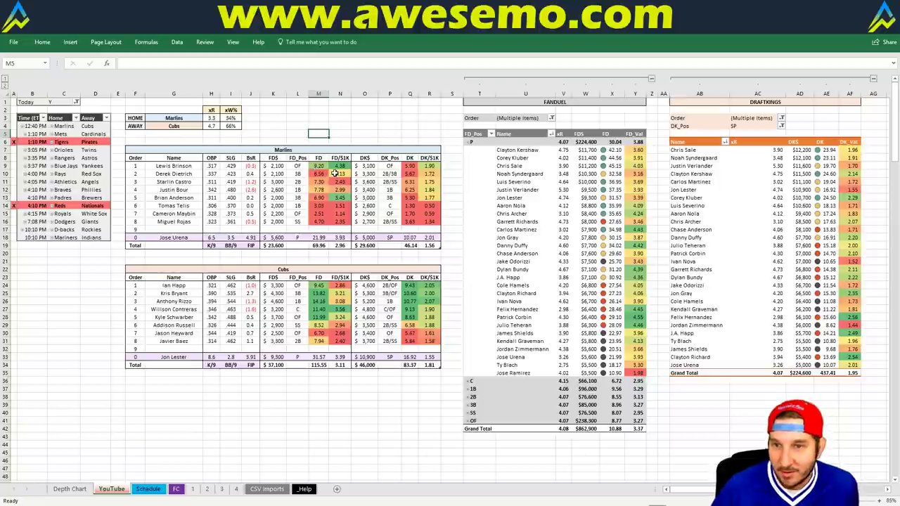
{"action": "left_click", "coordinate": [412, 119]}
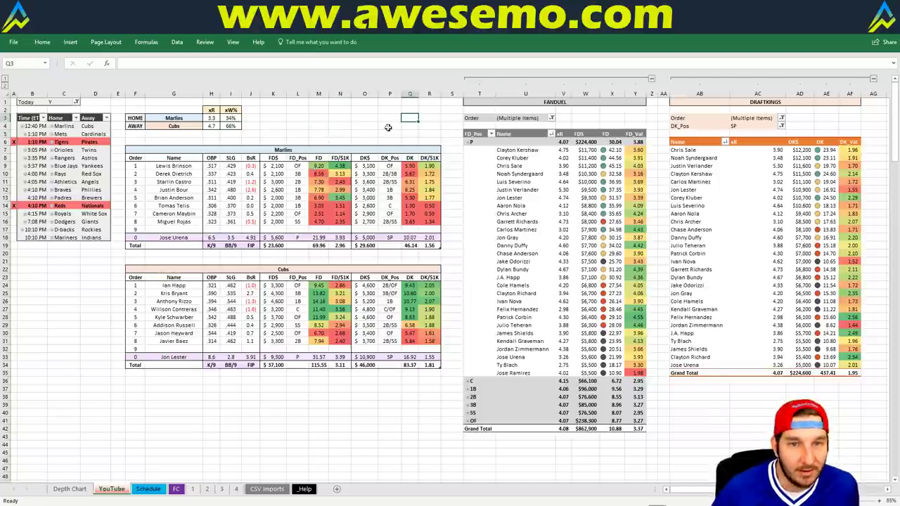
{"action": "left_click", "coordinate": [356, 123]}
{"action": "left_click", "coordinate": [332, 133]}
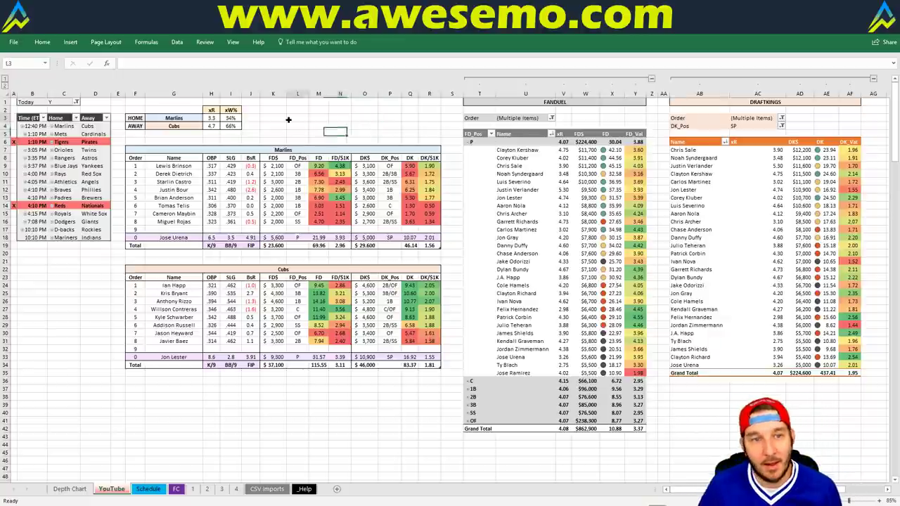
{"action": "left_click", "coordinate": [298, 118]}
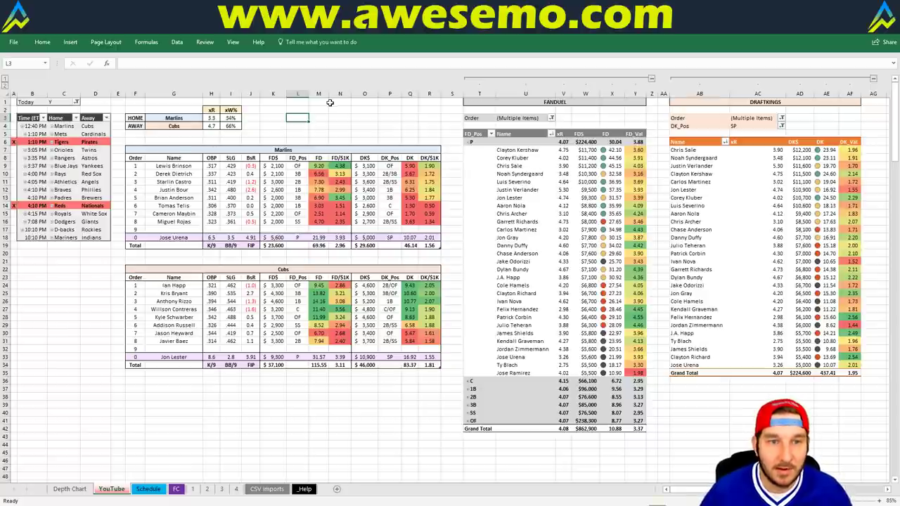
{"action": "left_click", "coordinate": [353, 127]}
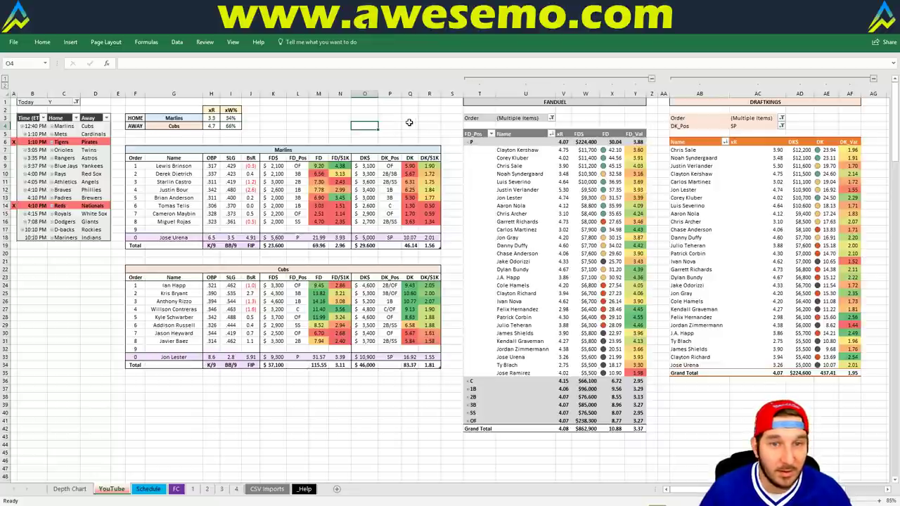
{"action": "left_click", "coordinate": [342, 125]}
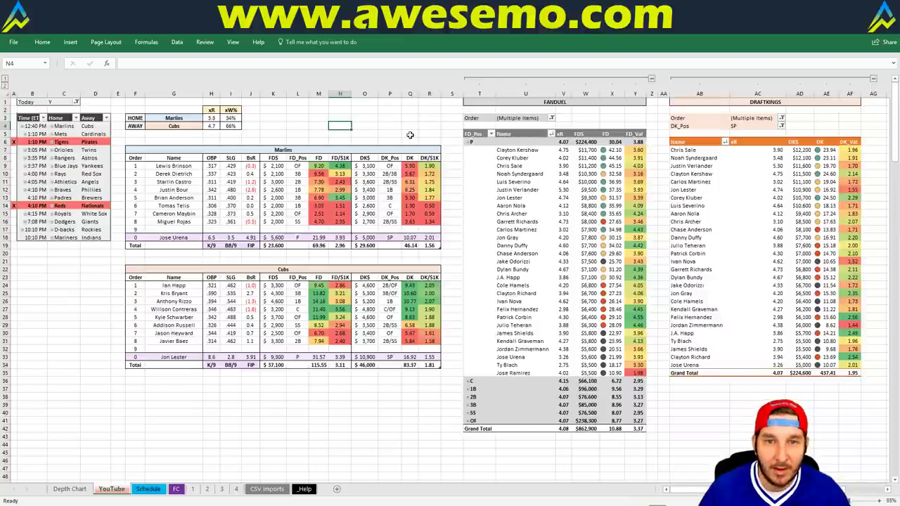
{"action": "left_click", "coordinate": [389, 126]}
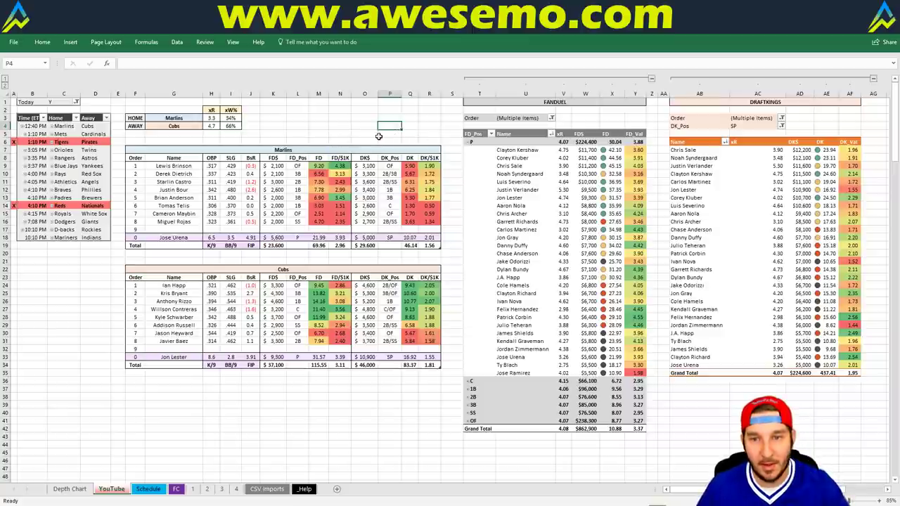
{"action": "left_click", "coordinate": [318, 126]}
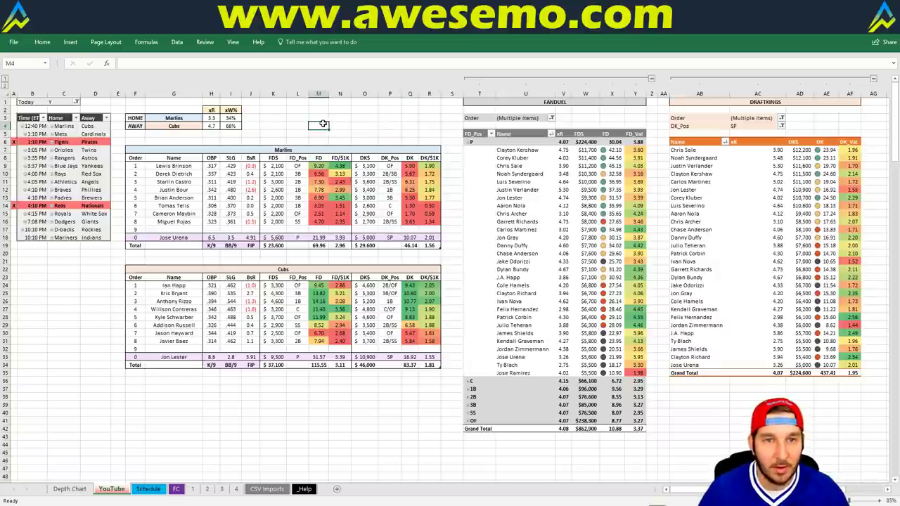
{"action": "key", "text": "Down"}
{"action": "key", "text": "Right"}
{"action": "key", "text": "Right"}
{"action": "key", "text": "Right"}
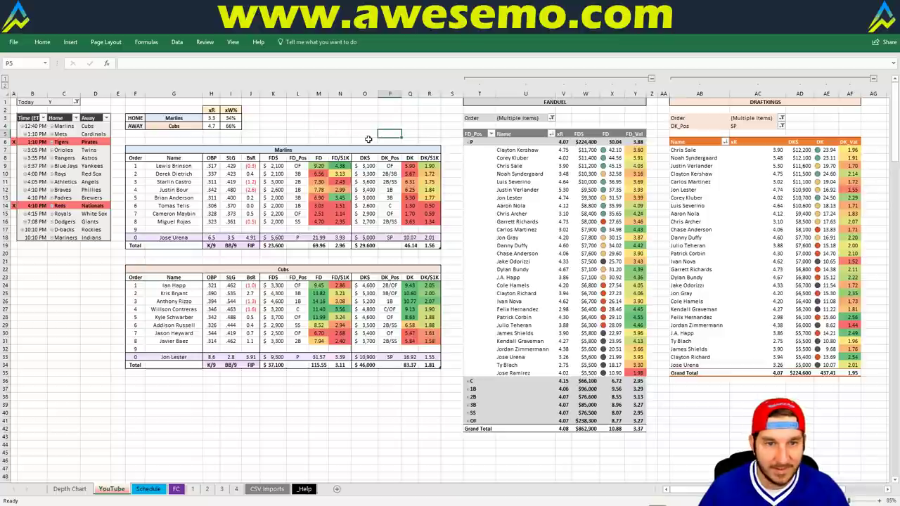
{"action": "left_click", "coordinate": [355, 135]}
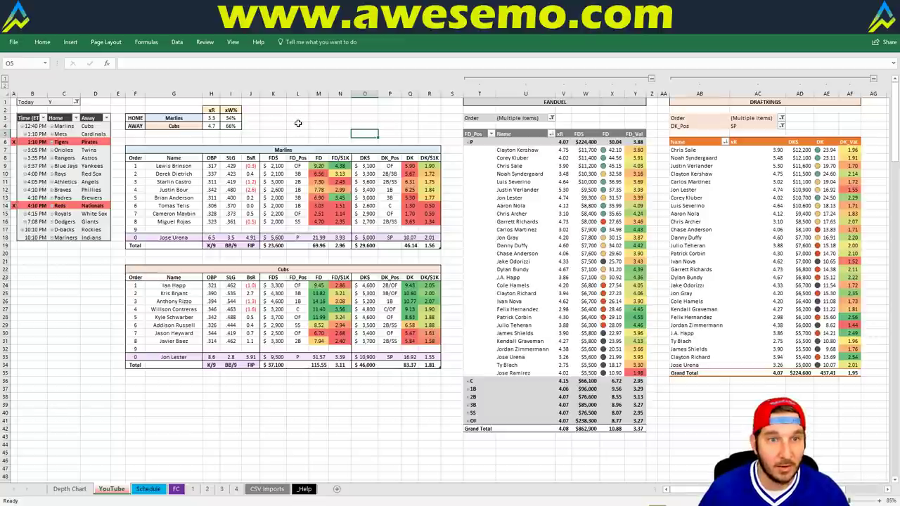
{"action": "key", "text": "Left"}
{"action": "key", "text": "Left"}
{"action": "key", "text": "Left"}
{"action": "key", "text": "Left"}
{"action": "key", "text": "Left"}
{"action": "key", "text": "Left"}
{"action": "key", "text": "Up"}
{"action": "key", "text": "Up"}
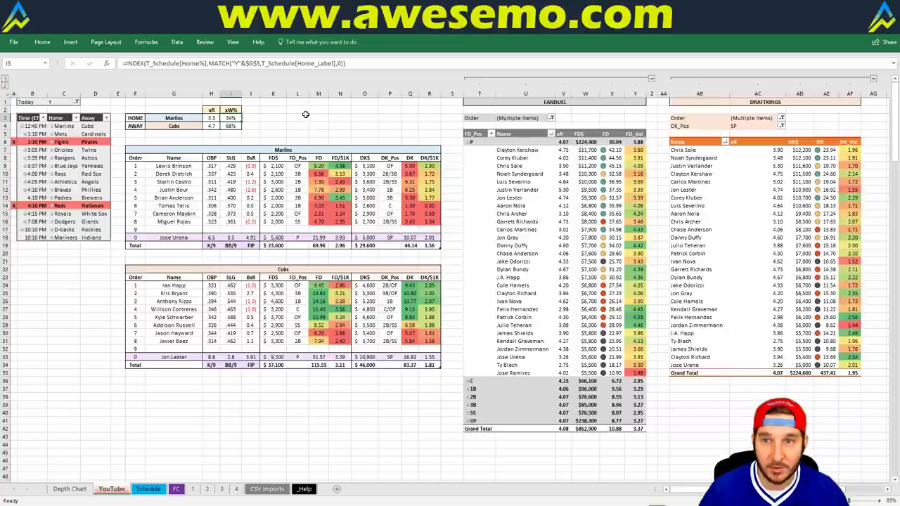
{"action": "left_click", "coordinate": [299, 117]}
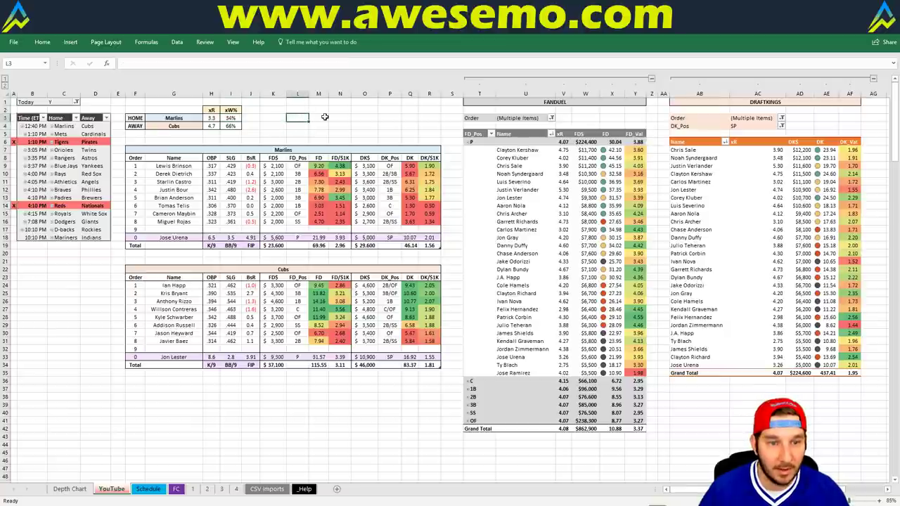
{"action": "left_click", "coordinate": [367, 118]}
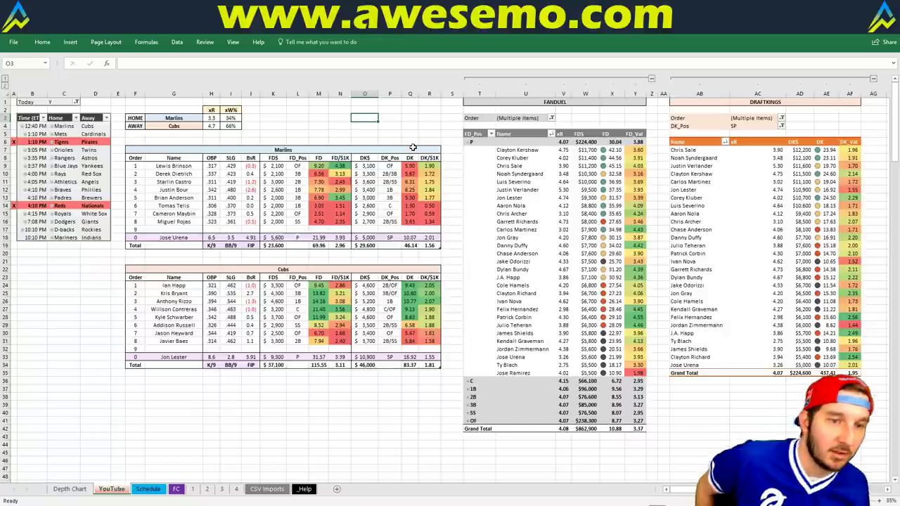
Step: Collapse the pitchers in the FanDuel pivot table, review the expanded catcher group, and restore the pitcher list
{"action": "left_click", "coordinate": [466, 142]}
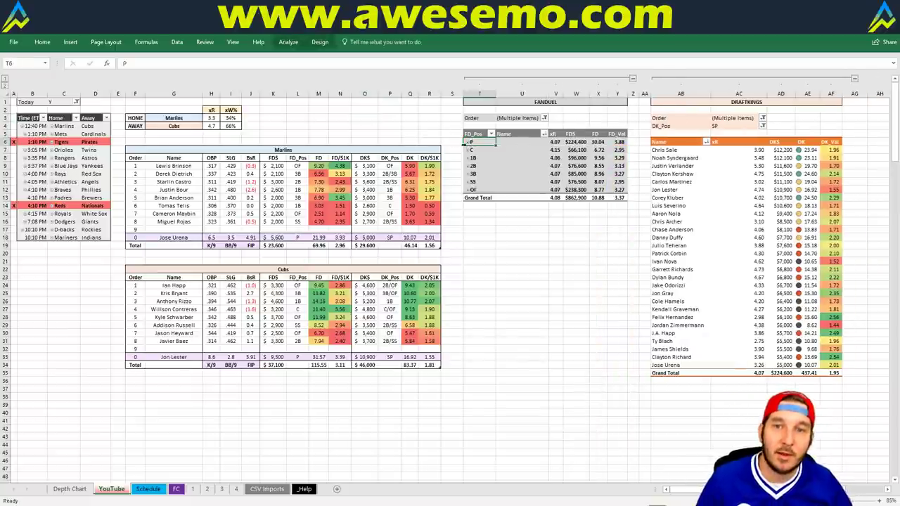
{"action": "left_click", "coordinate": [467, 150]}
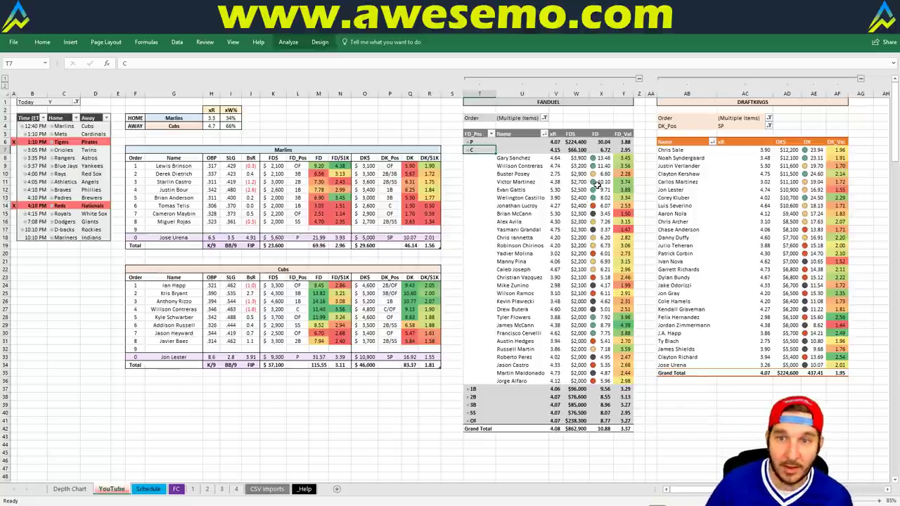
{"action": "left_click", "coordinate": [577, 190]}
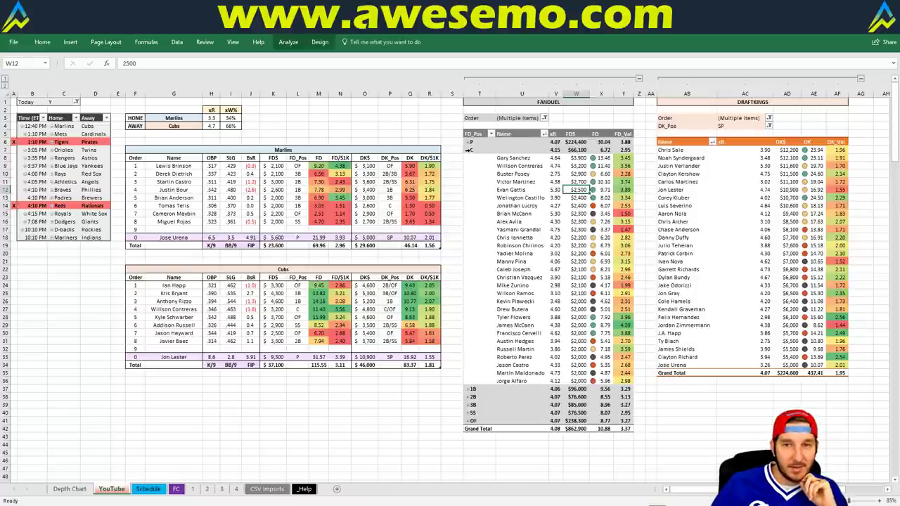
{"action": "left_click", "coordinate": [470, 149]}
{"action": "left_click", "coordinate": [467, 142]}
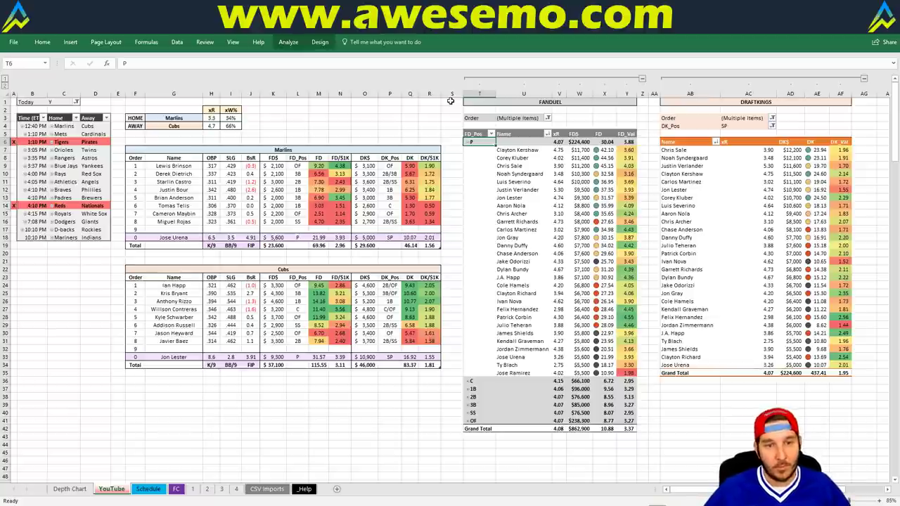
{"action": "left_click", "coordinate": [357, 140]}
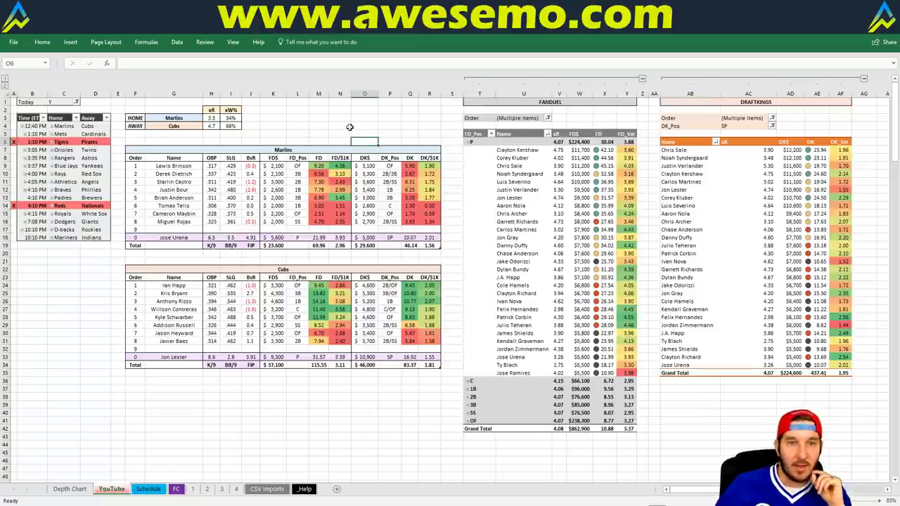
{"action": "left_click", "coordinate": [343, 126]}
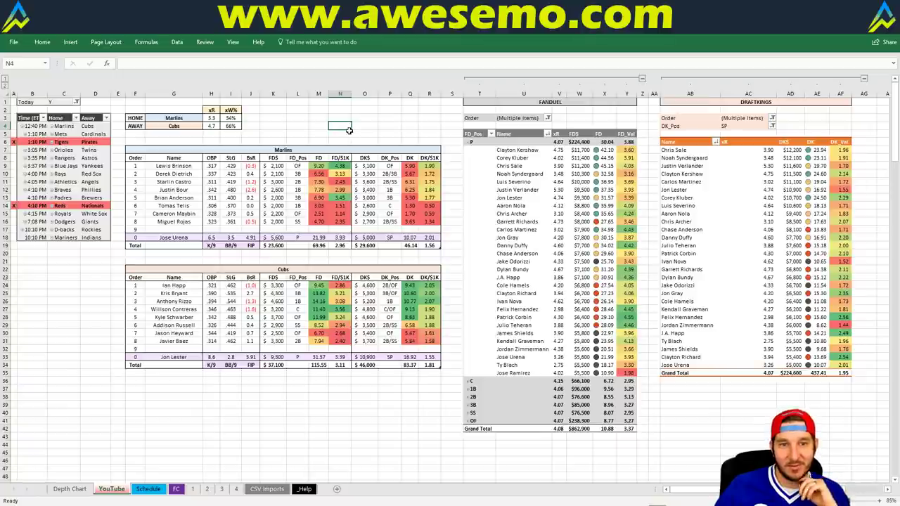
{"action": "left_click", "coordinate": [327, 119]}
{"action": "left_click", "coordinate": [337, 117]}
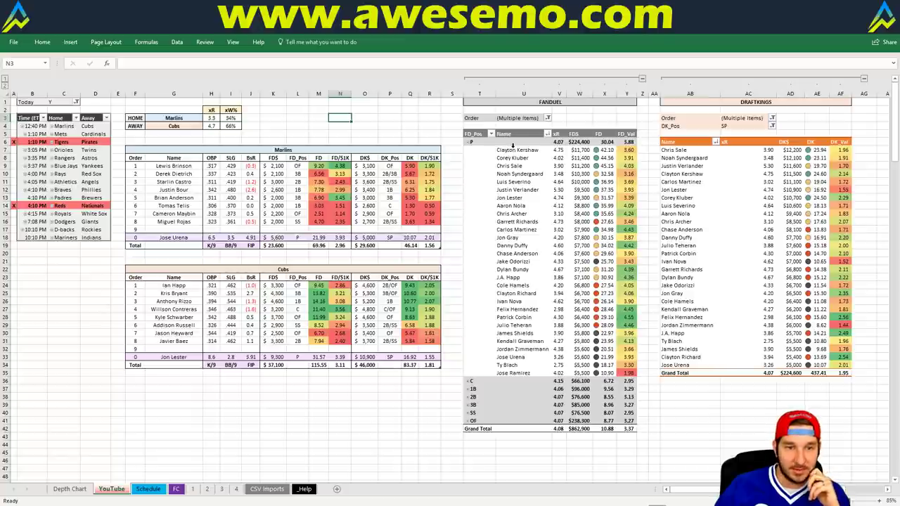
Step: Collapse the FanDuel pitcher group, expand the 3B group to review its salaries and values, and collapse it again
{"action": "left_click", "coordinate": [468, 142]}
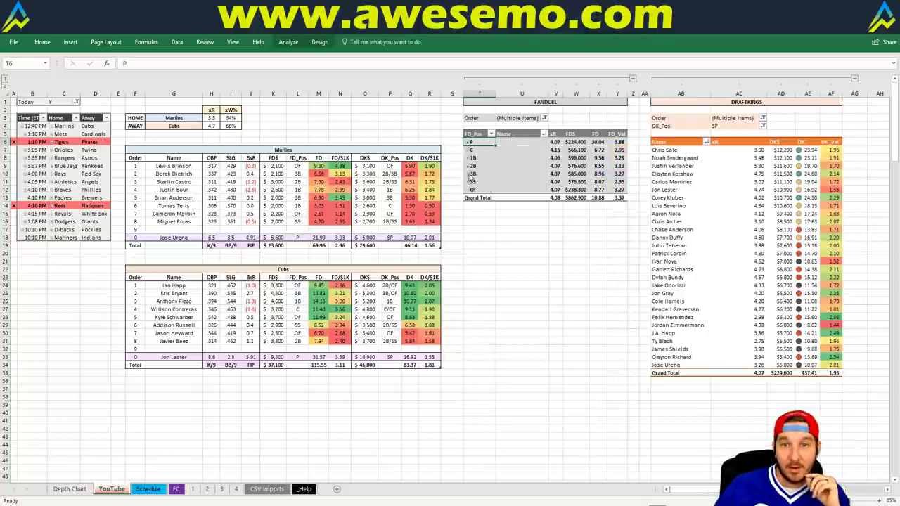
{"action": "left_click", "coordinate": [468, 174]}
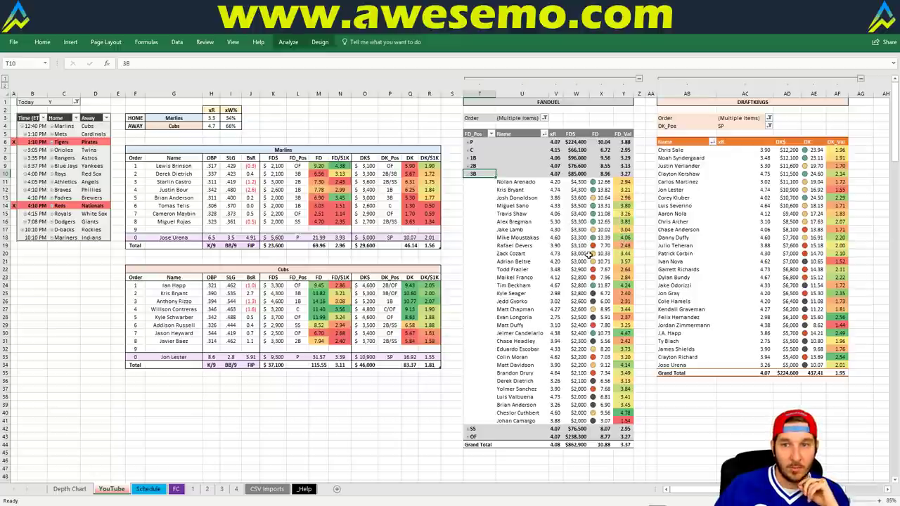
{"action": "mouse_move", "coordinate": [589, 254]}
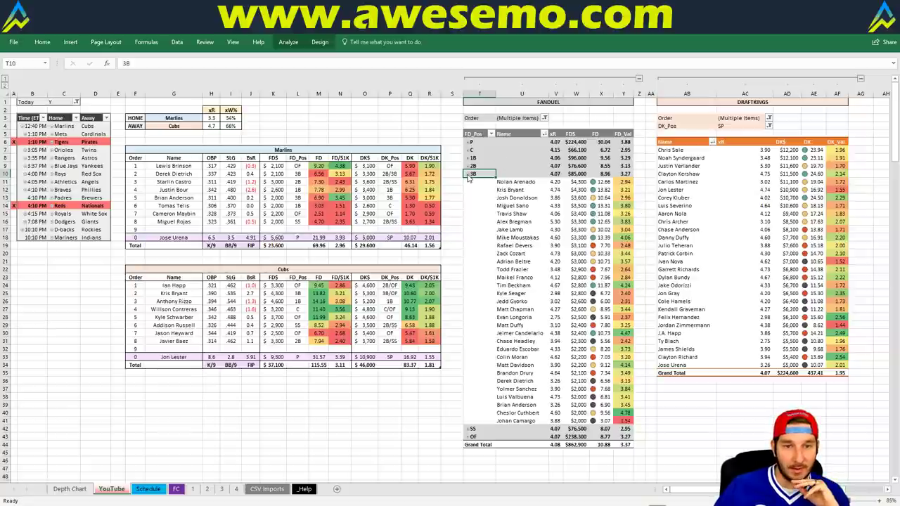
{"action": "left_click", "coordinate": [467, 174]}
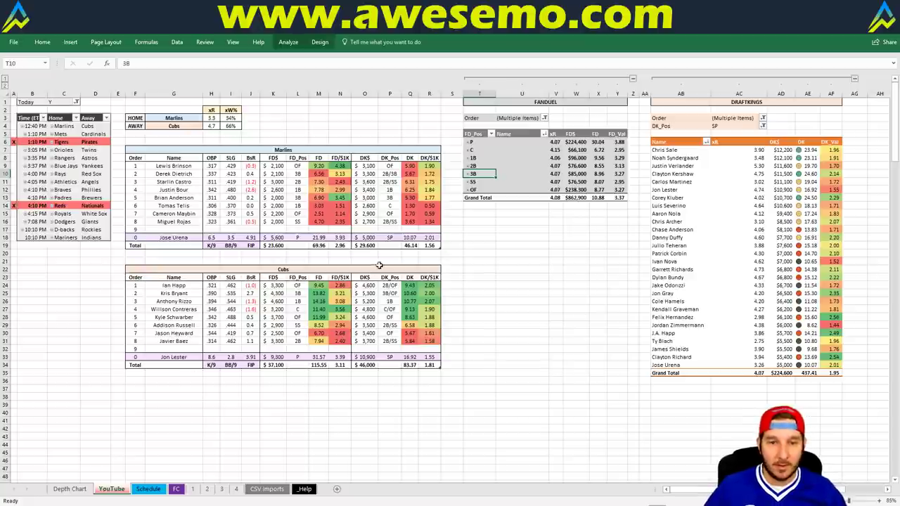
Step: Inspect the DK/$1K formula for the leadoff hitter in the Cubs projection table
{"action": "left_click", "coordinate": [601, 252]}
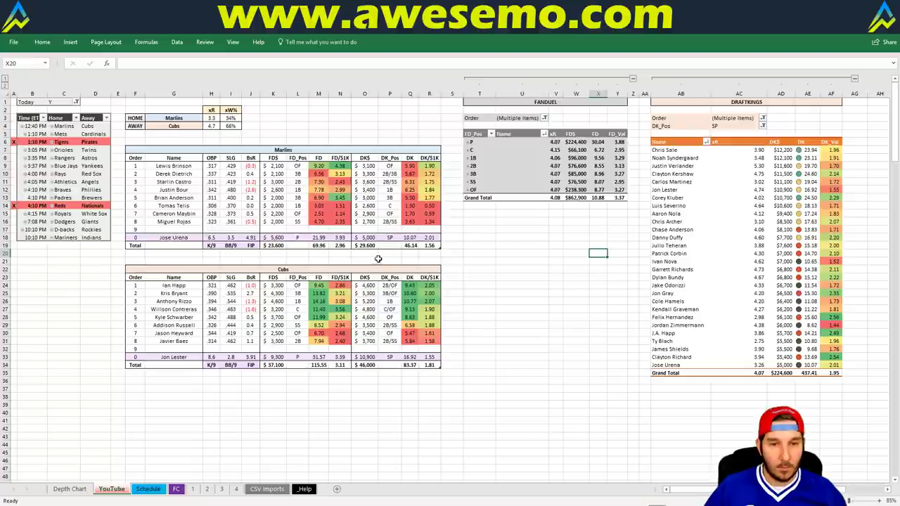
{"action": "left_click", "coordinate": [118, 292]}
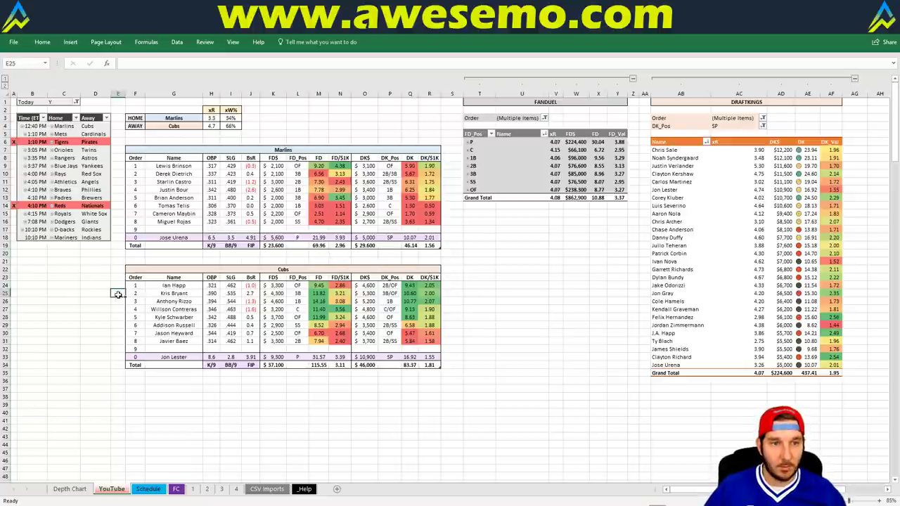
{"action": "left_click", "coordinate": [492, 291]}
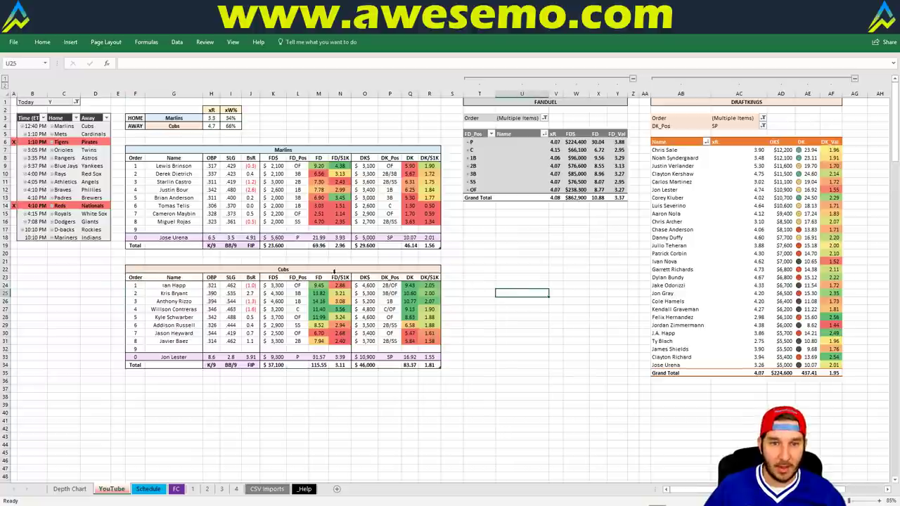
{"action": "left_click", "coordinate": [429, 285]}
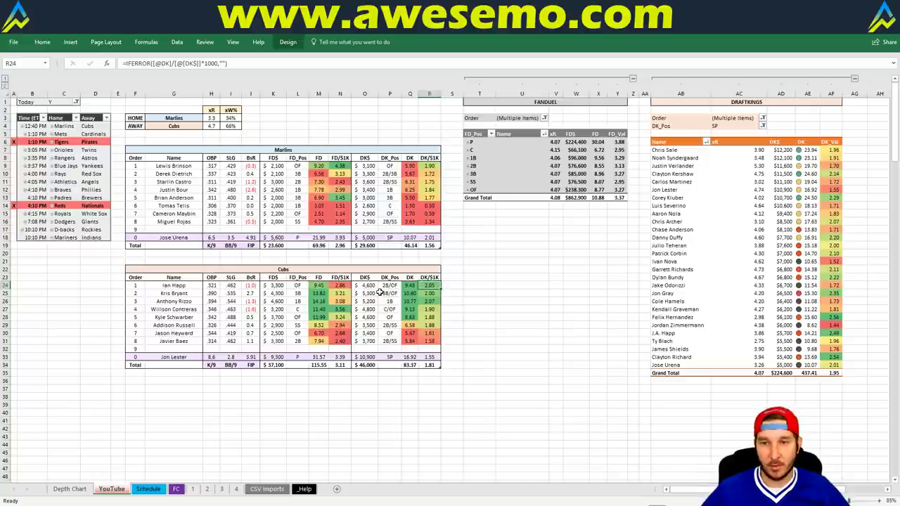
Step: Set the home team to Mets to load their matchup, and expand the pitcher group in the FanDuel pivot table
{"action": "left_click", "coordinate": [195, 118]}
{"action": "type", "text": "METS"}
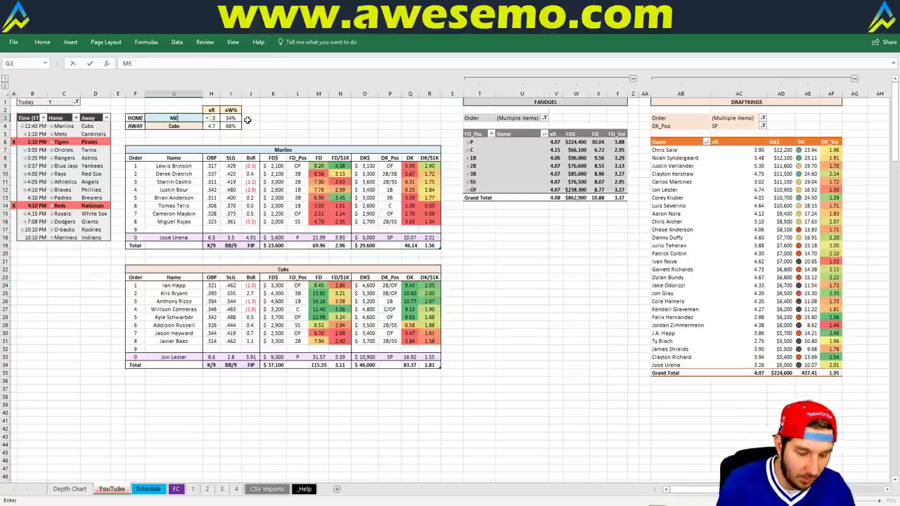
{"action": "key", "text": "BackSpace"}
{"action": "key", "text": "BackSpace"}
{"action": "key", "text": "BackSpace"}
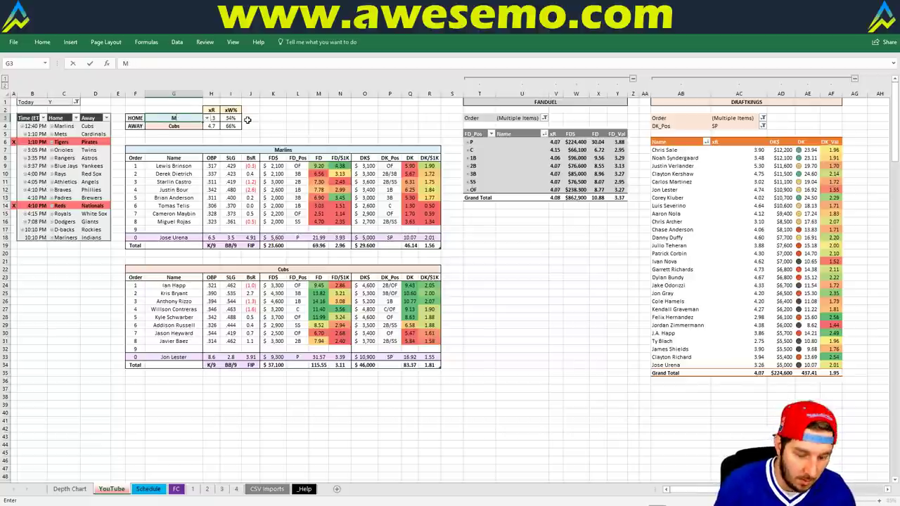
{"action": "type", "text": "ets"}
{"action": "key", "text": "Return"}
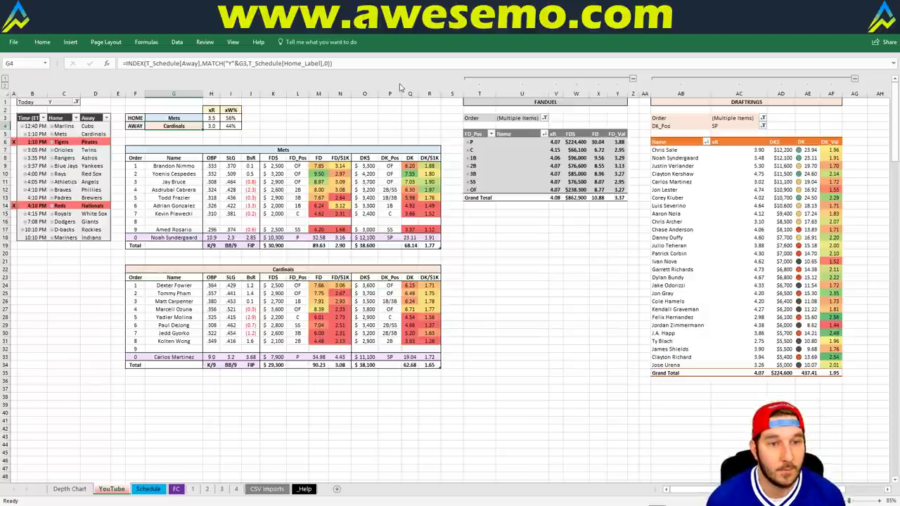
{"action": "left_click", "coordinate": [469, 142]}
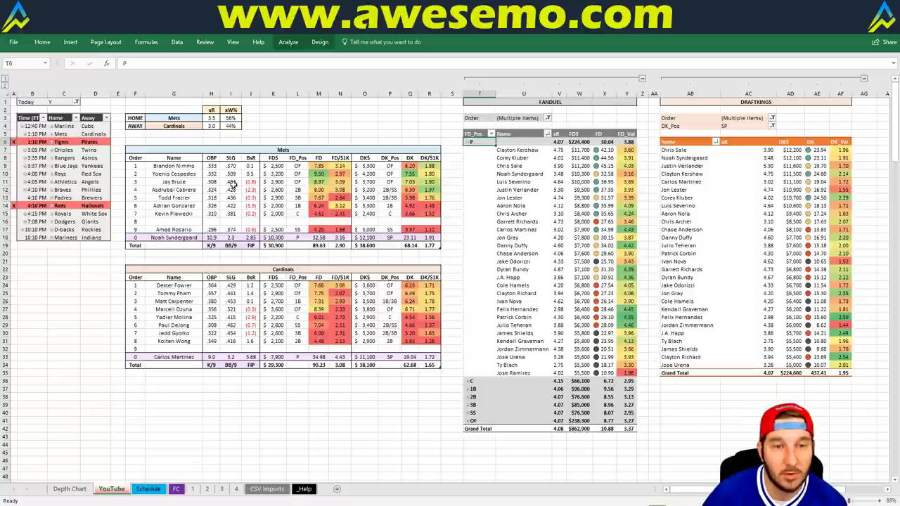
Step: Examine the OBP, SLG and BsR columns and the first hitters' values in the Mets projection table
{"action": "left_click_drag", "start_coordinate": [211, 157], "coordinate": [250, 167]}
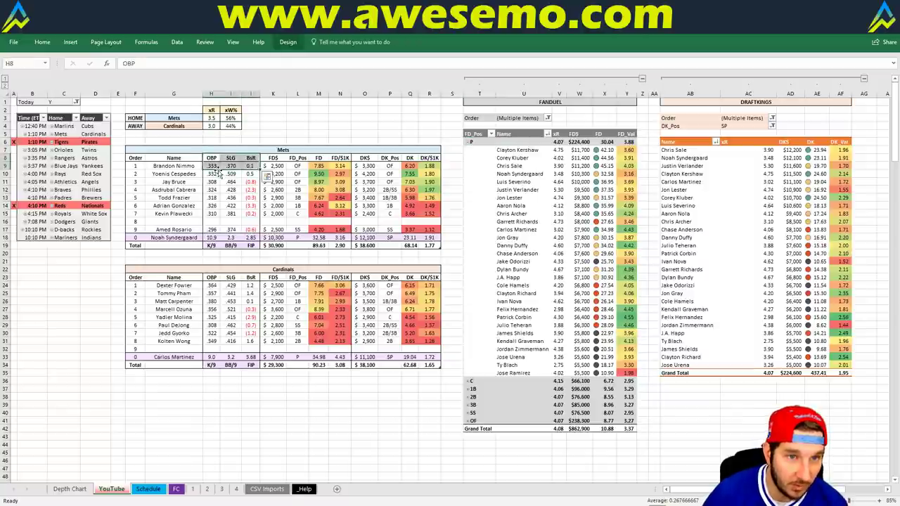
{"action": "left_click", "coordinate": [211, 158]}
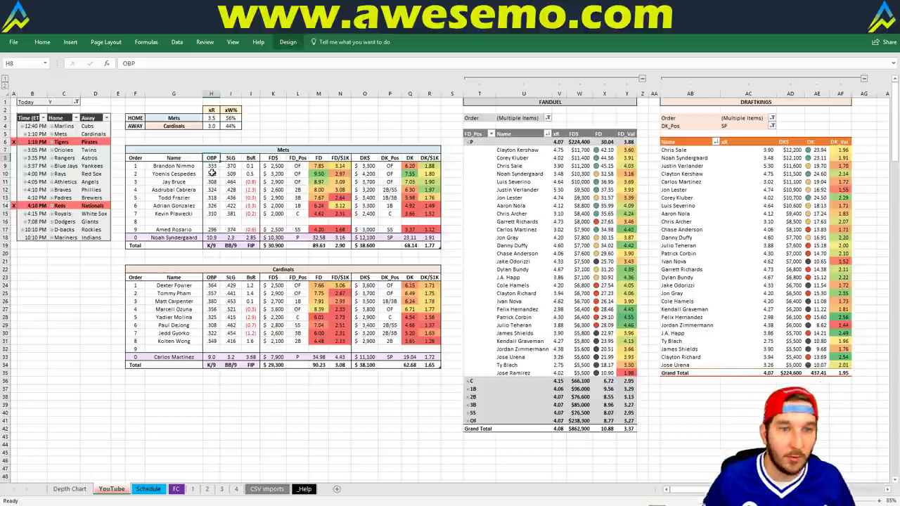
{"action": "left_click", "coordinate": [234, 159]}
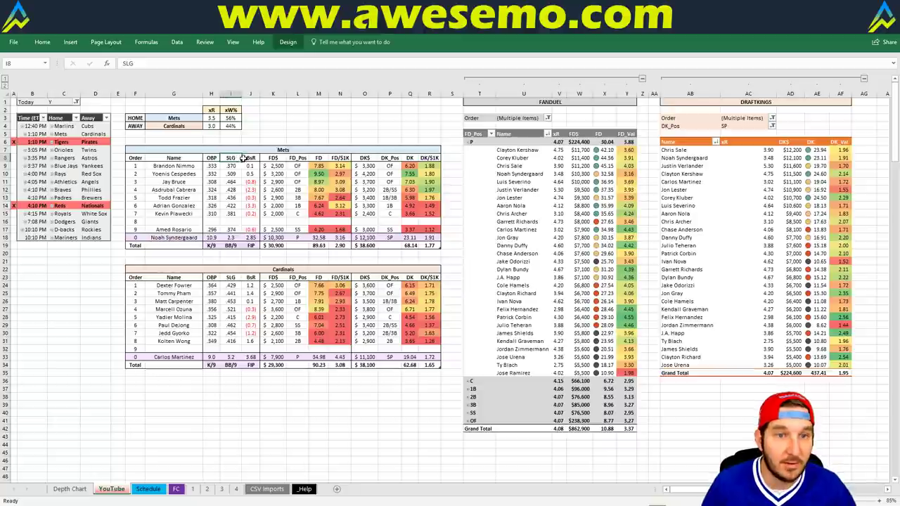
{"action": "left_click", "coordinate": [252, 157]}
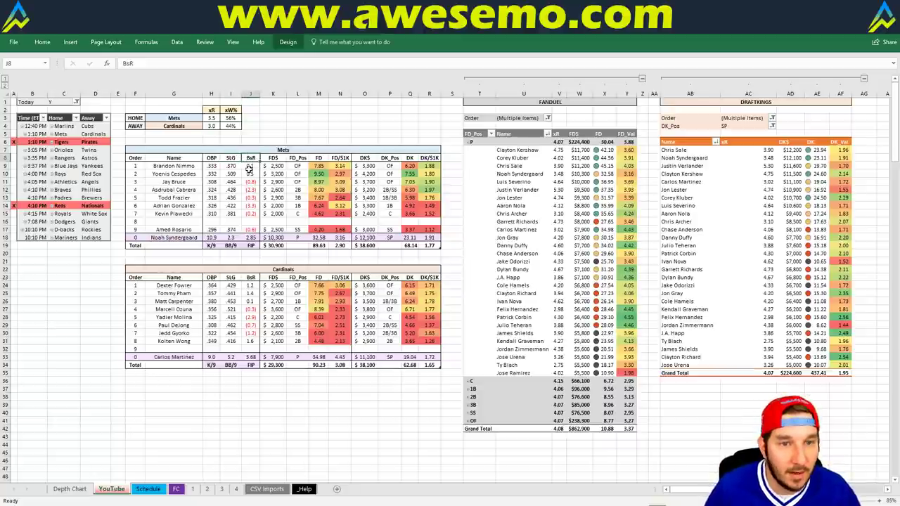
{"action": "left_click", "coordinate": [251, 173]}
{"action": "left_click", "coordinate": [251, 182]}
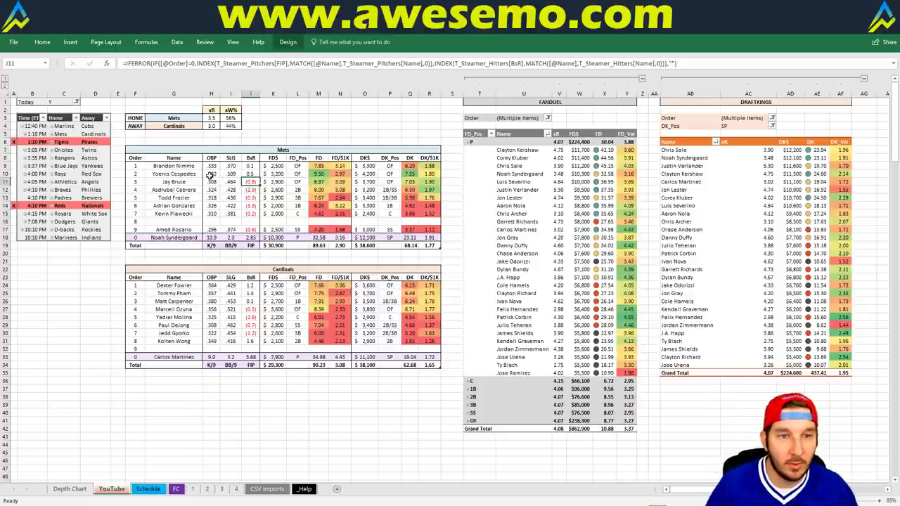
{"action": "left_click", "coordinate": [234, 167]}
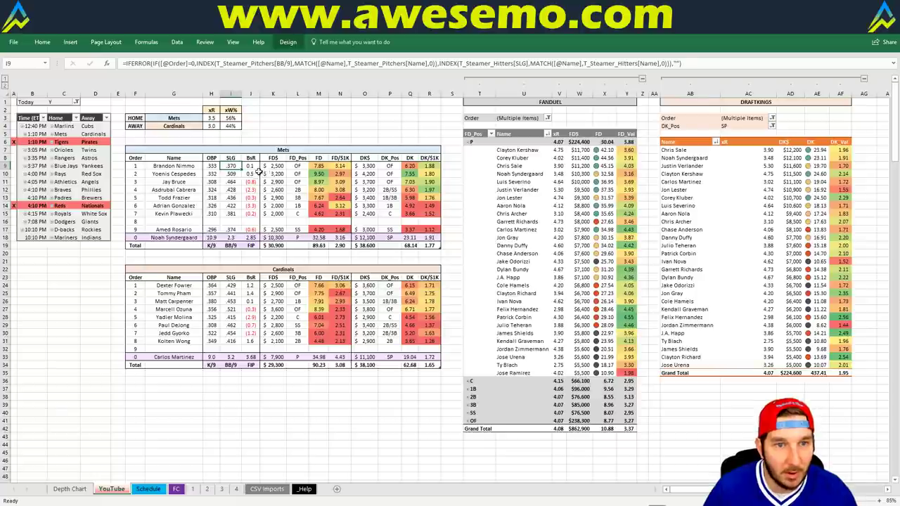
{"action": "left_click", "coordinate": [254, 167]}
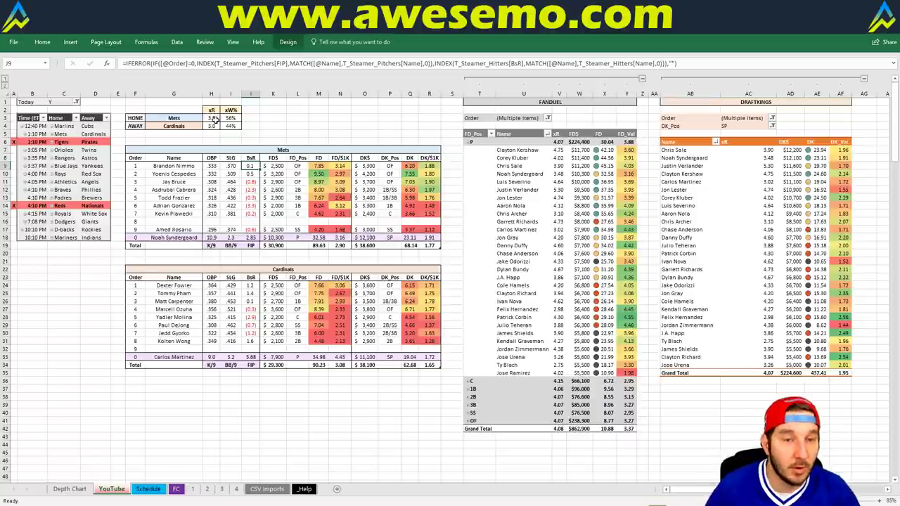
Step: Inspect the K/9 and FIP values of the Mets' starting pitcher in the projection table
{"action": "left_click", "coordinate": [265, 119]}
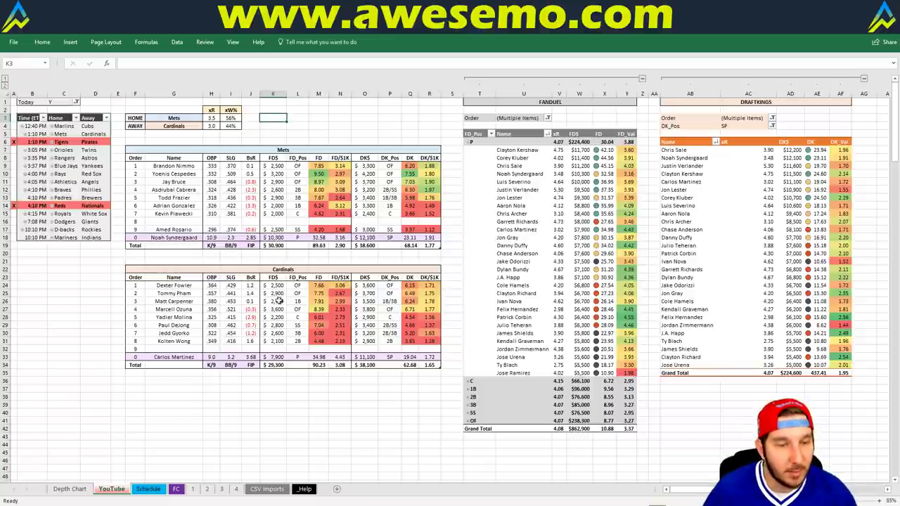
{"action": "left_click", "coordinate": [281, 220]}
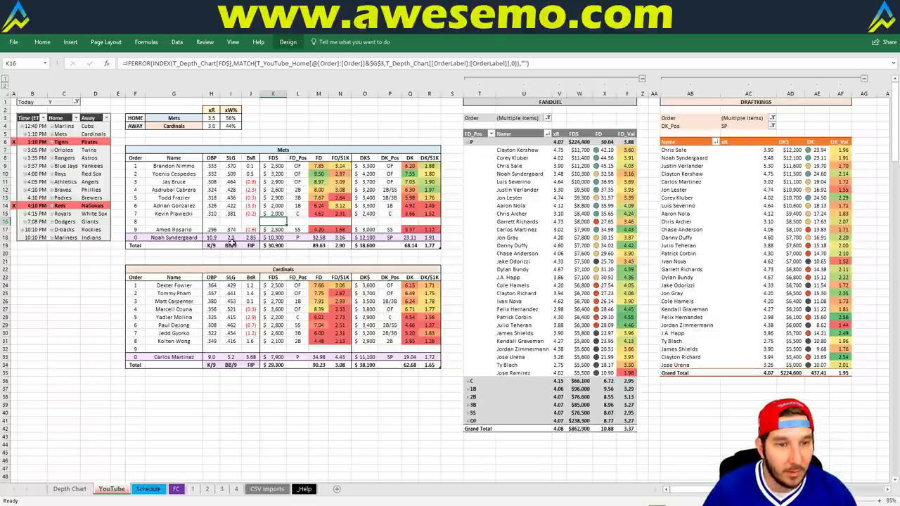
{"action": "left_click", "coordinate": [209, 239]}
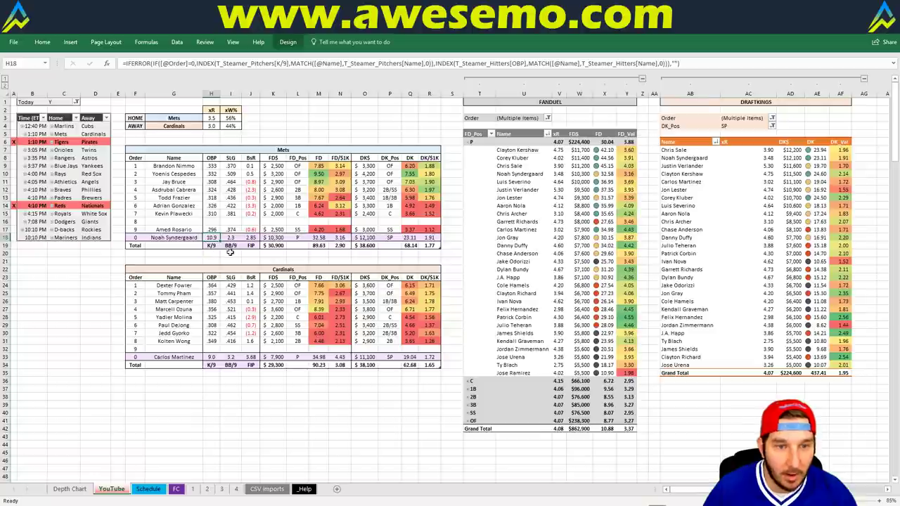
{"action": "left_click", "coordinate": [251, 238]}
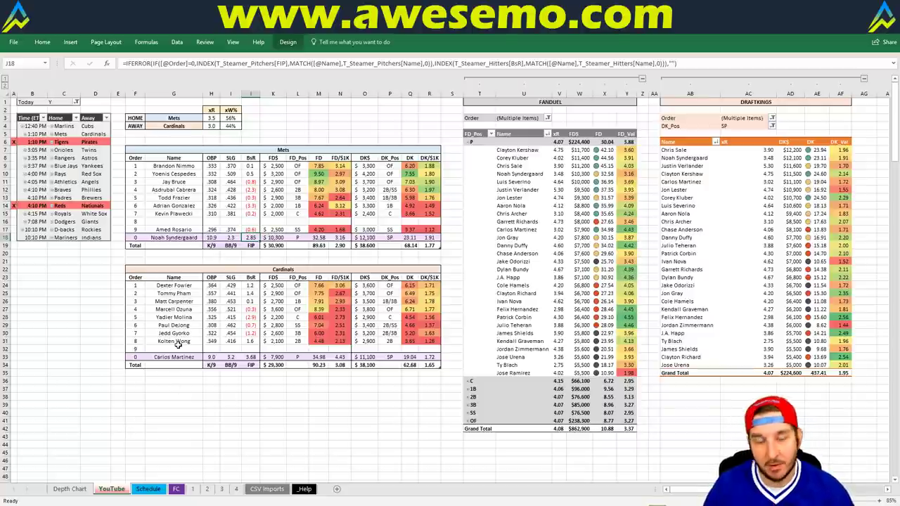
{"action": "left_click", "coordinate": [311, 132]}
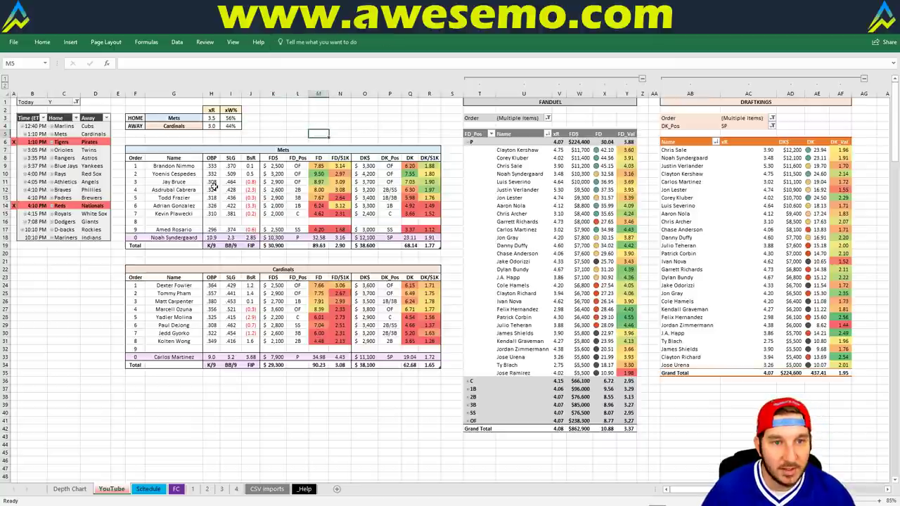
{"action": "right_click", "coordinate": [263, 117]}
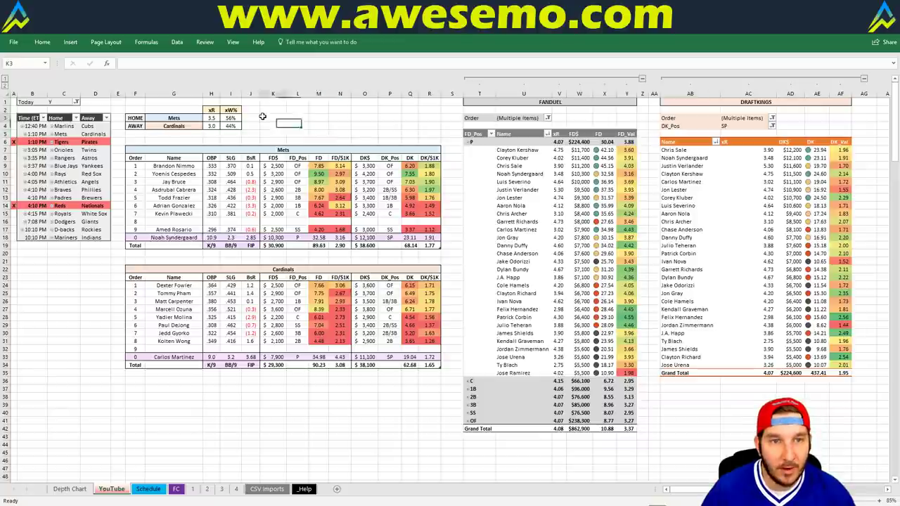
{"action": "key", "text": "Escape"}
{"action": "left_click", "coordinate": [249, 125]}
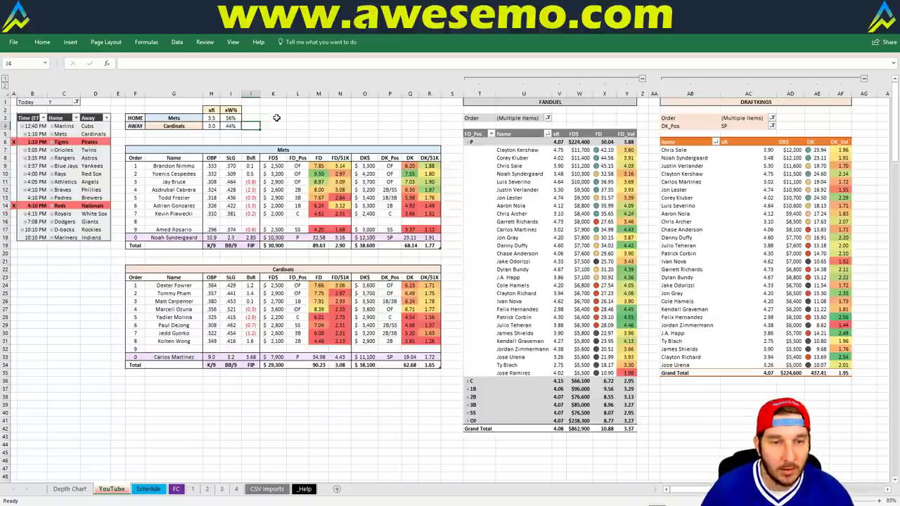
{"action": "left_click", "coordinate": [229, 397]}
{"action": "left_click", "coordinate": [211, 382]}
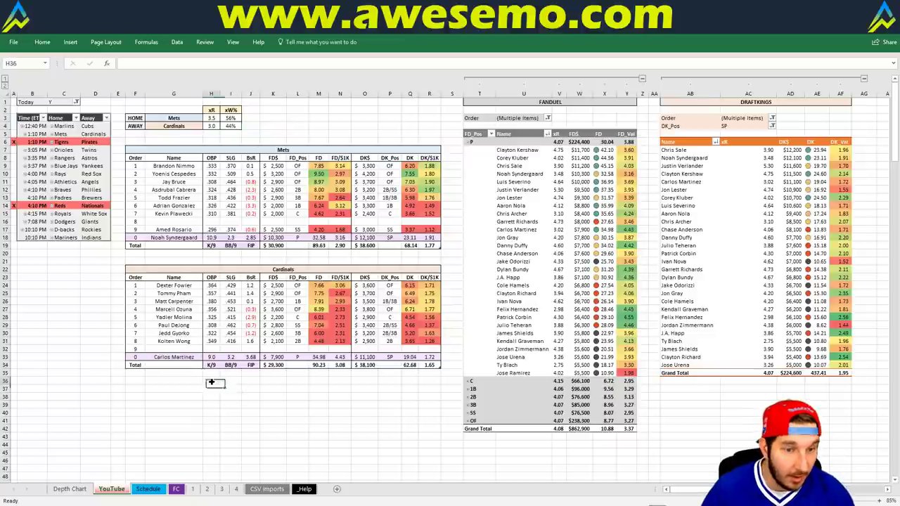
{"action": "left_click", "coordinate": [250, 380]}
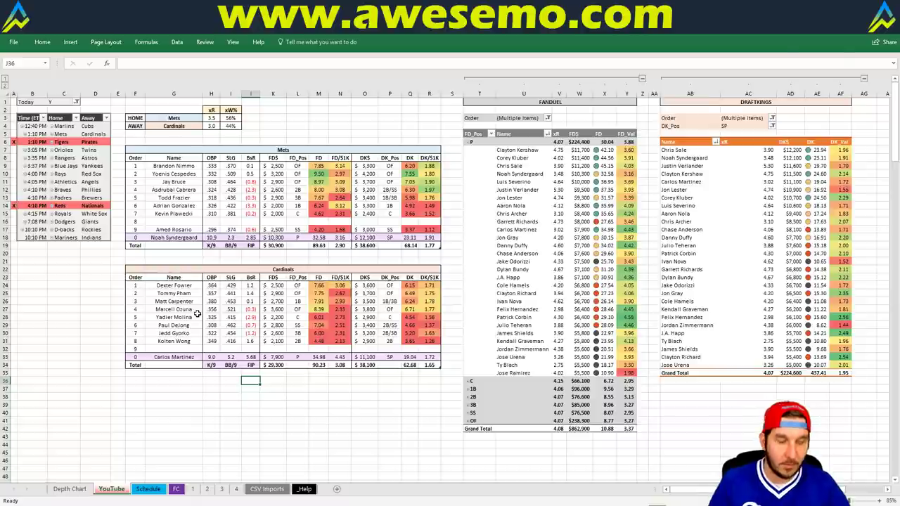
Step: Switch to the weather page in the browser, check the Cardinals at Mets game forecast, and return to the workbook
{"action": "key", "text": "alt+Tab"}
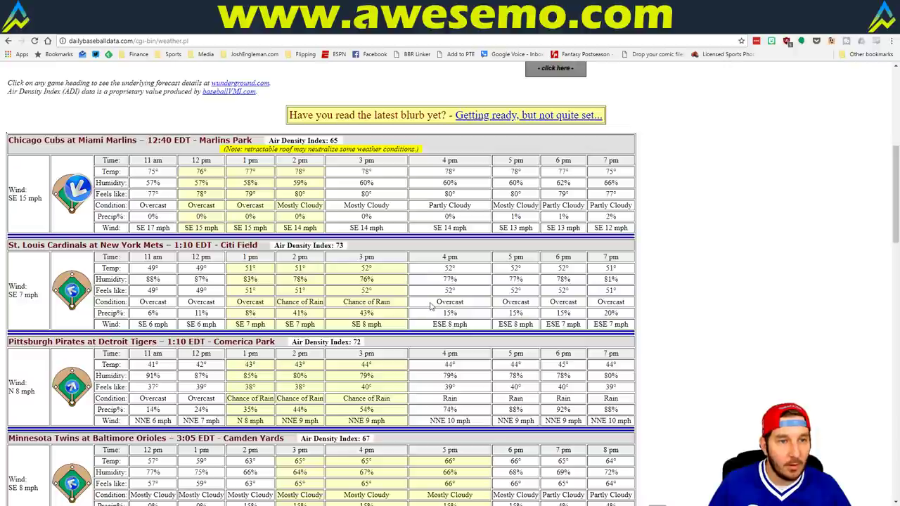
{"action": "key", "text": "alt+Tab"}
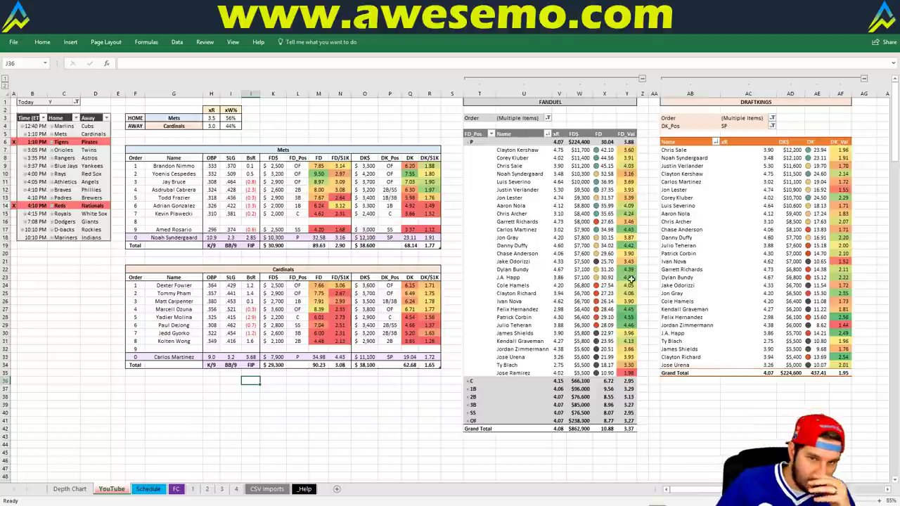
Step: Collapse the pitcher group in the FanDuel pivot table, then briefly expand the 2B group to review its players
{"action": "left_click", "coordinate": [466, 142]}
{"action": "left_click", "coordinate": [469, 166]}
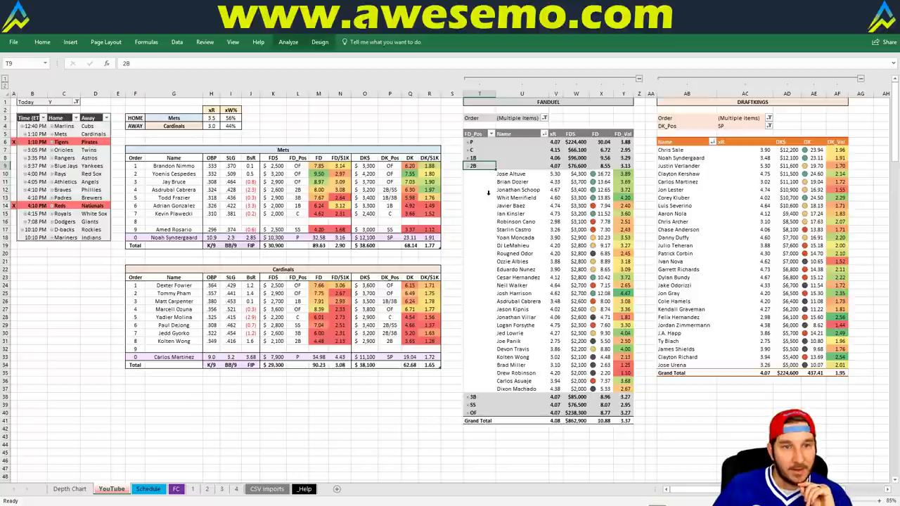
{"action": "left_click", "coordinate": [467, 165]}
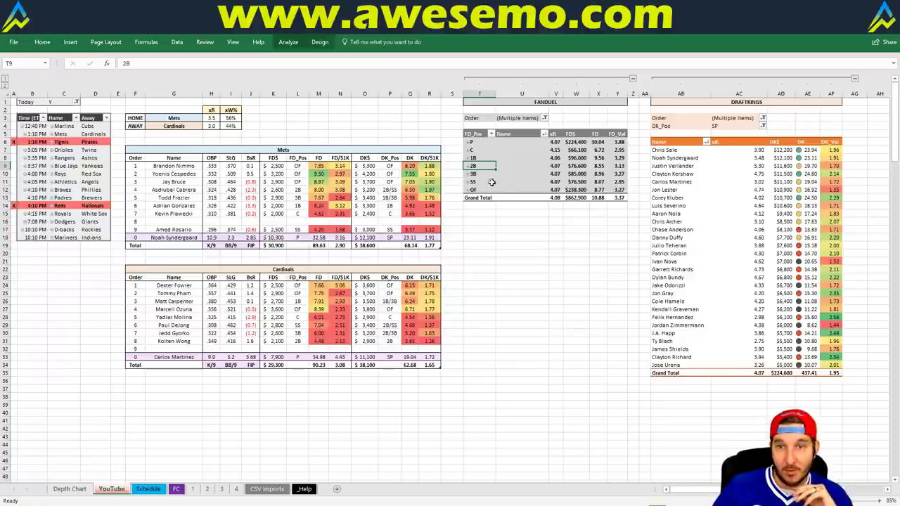
{"action": "right_click", "coordinate": [695, 167]}
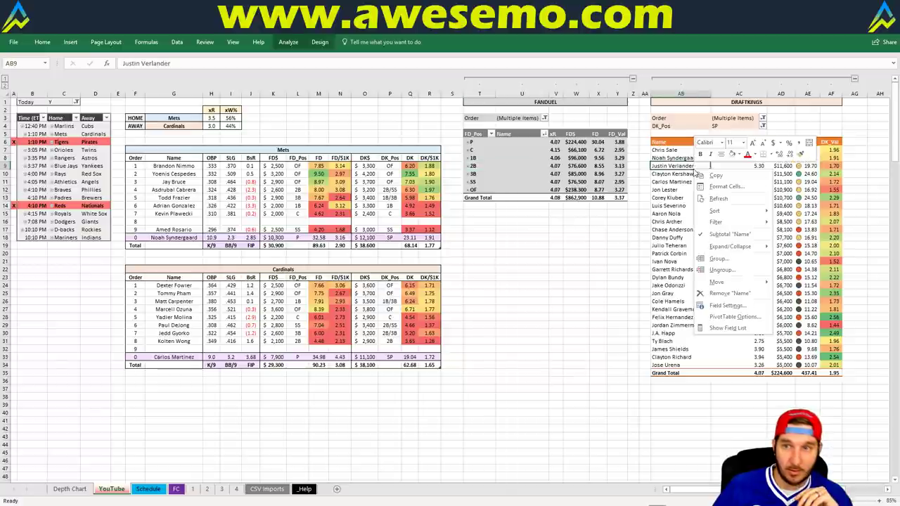
{"action": "key", "text": "Escape"}
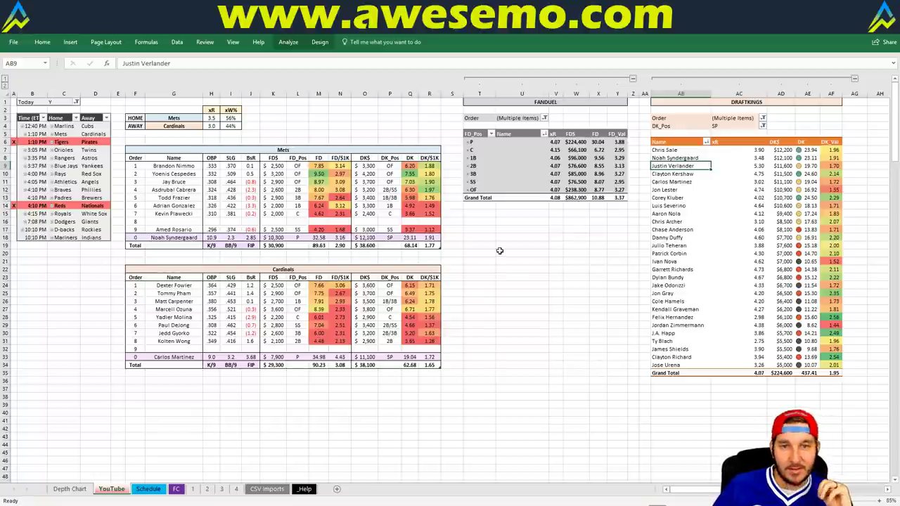
{"action": "left_click", "coordinate": [573, 243]}
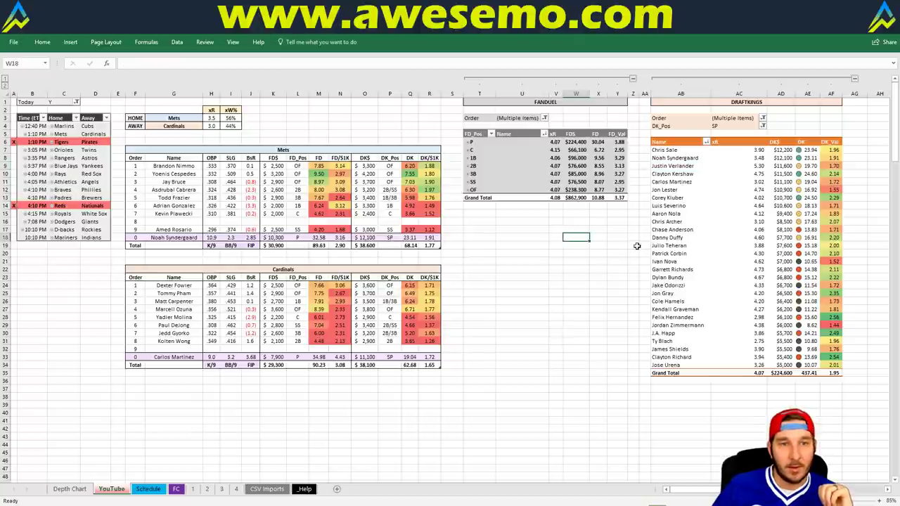
{"action": "left_click", "coordinate": [616, 248]}
{"action": "left_click", "coordinate": [635, 253]}
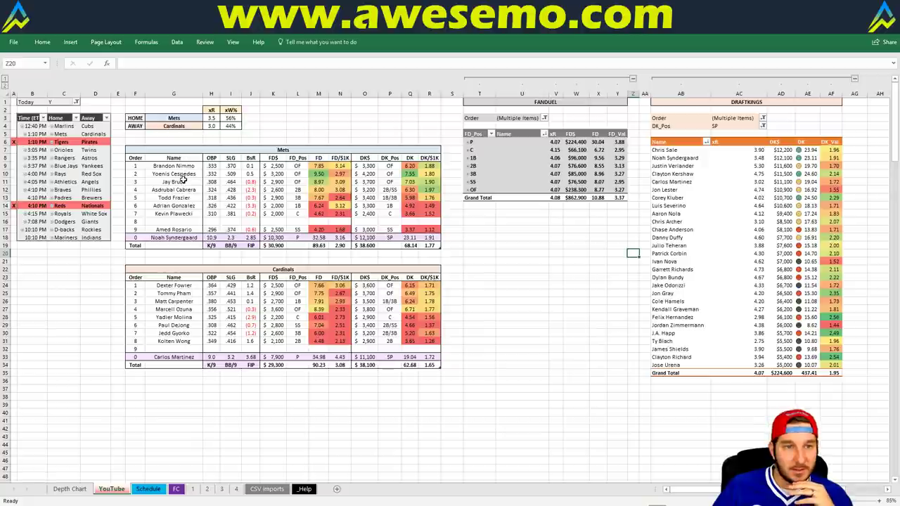
{"action": "left_click", "coordinate": [446, 220]}
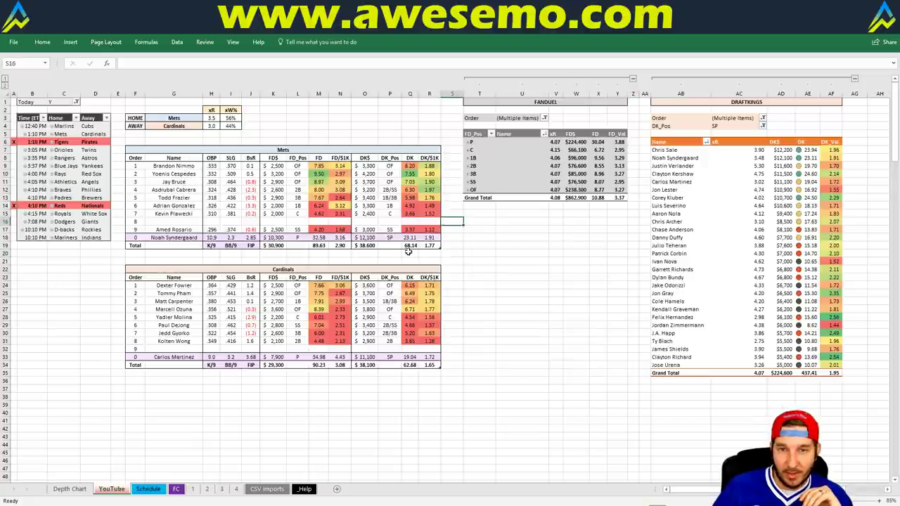
{"action": "left_click", "coordinate": [477, 235]}
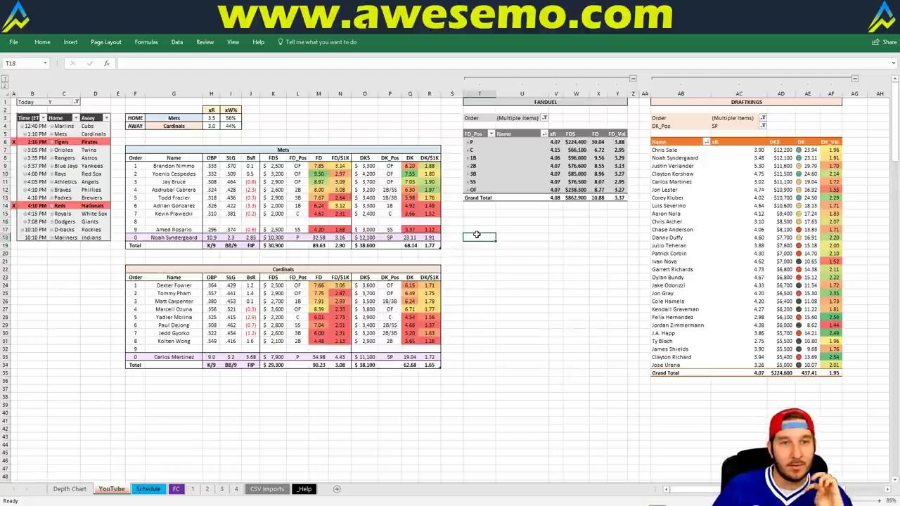
{"action": "left_click", "coordinate": [501, 221]}
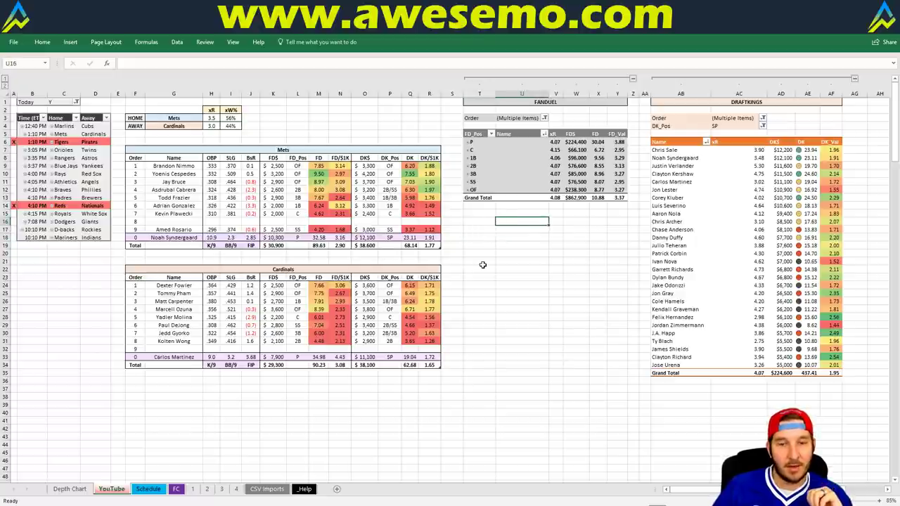
{"action": "left_click", "coordinate": [453, 252]}
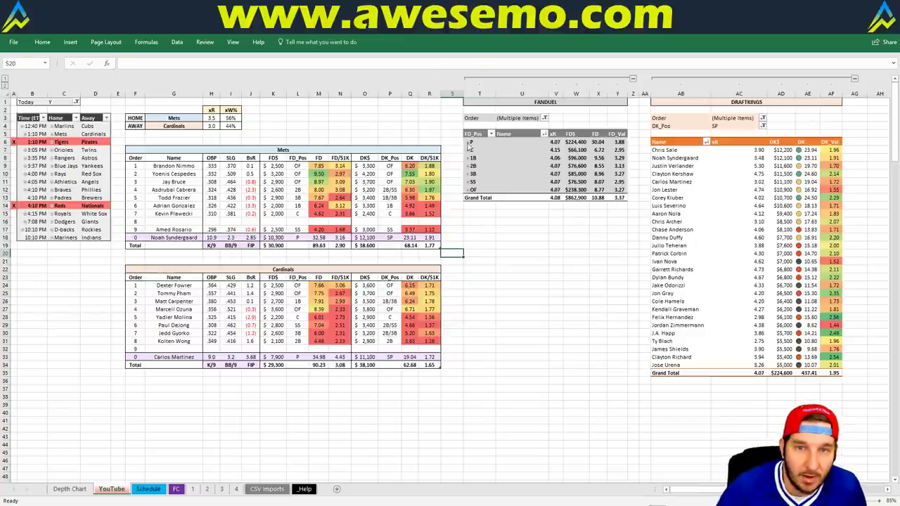
Step: Expand the FanDuel pitcher group and inspect the DraftKings salary and value of the Cardinals' starting pitcher
{"action": "left_click", "coordinate": [468, 142]}
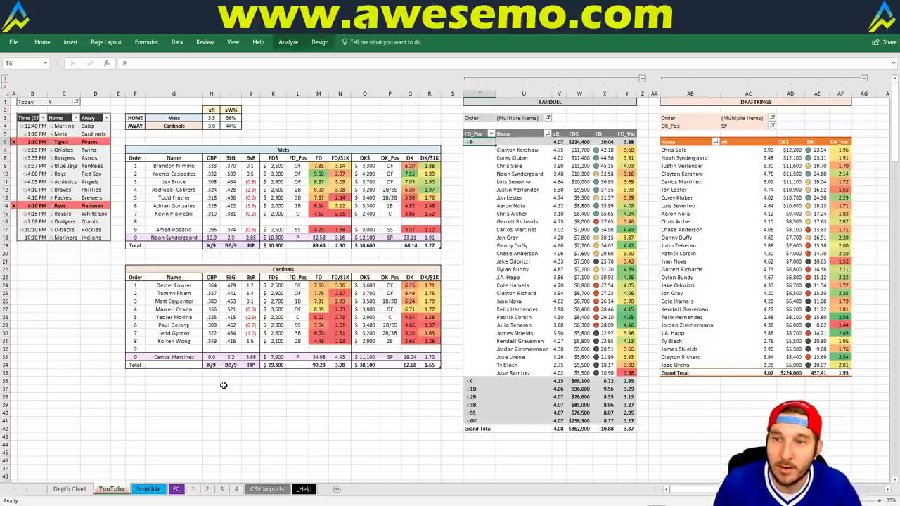
{"action": "left_click", "coordinate": [796, 181]}
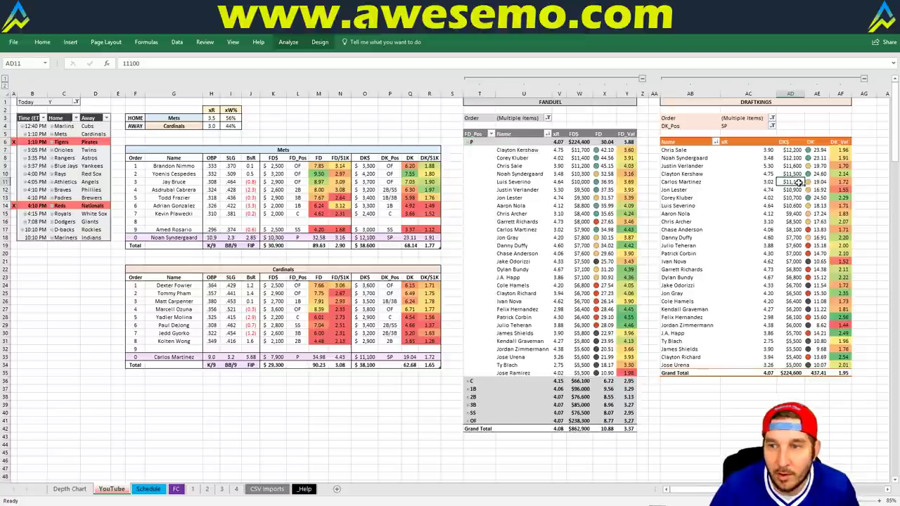
{"action": "mouse_move", "coordinate": [831, 181]}
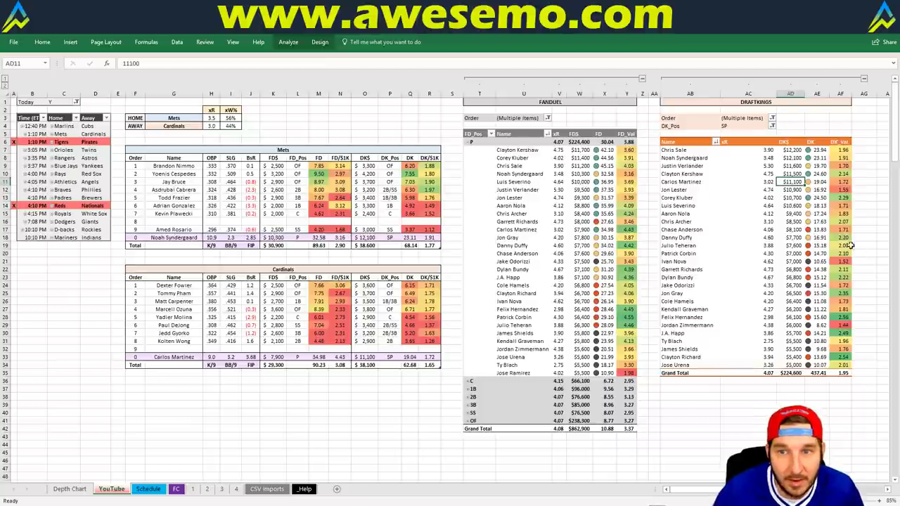
{"action": "left_click", "coordinate": [387, 123]}
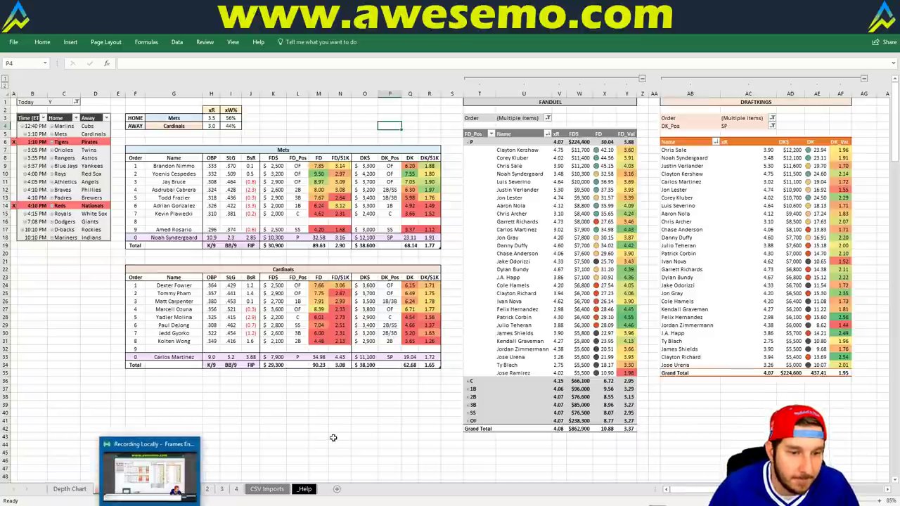
{"action": "left_click", "coordinate": [352, 415]}
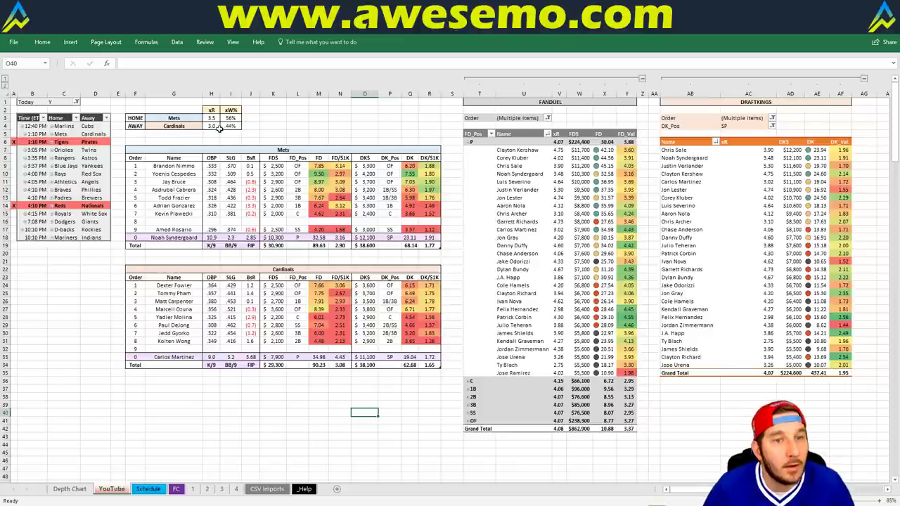
Step: Set the home team to Orioles to load their matchup against the Twins
{"action": "left_click", "coordinate": [200, 131]}
{"action": "left_click", "coordinate": [184, 118]}
{"action": "left_click", "coordinate": [267, 120]}
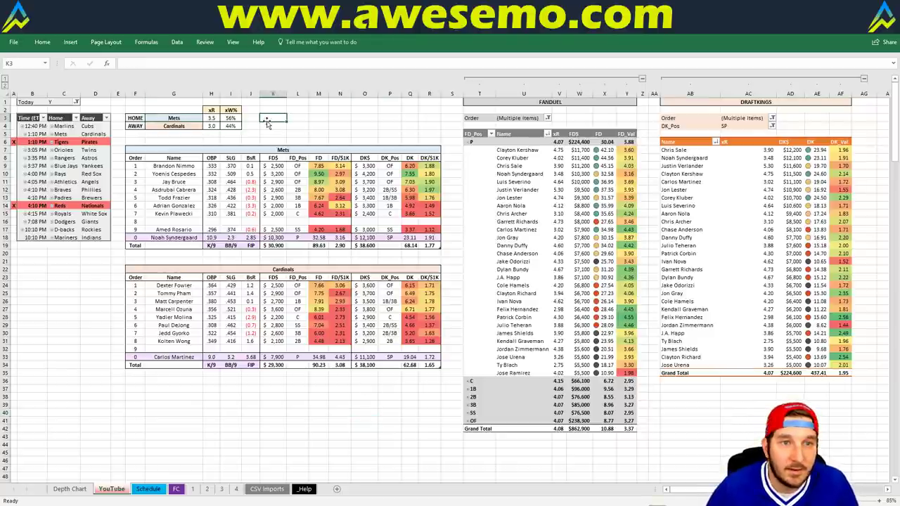
{"action": "left_click", "coordinate": [166, 120]}
{"action": "type", "text": "Ori"}
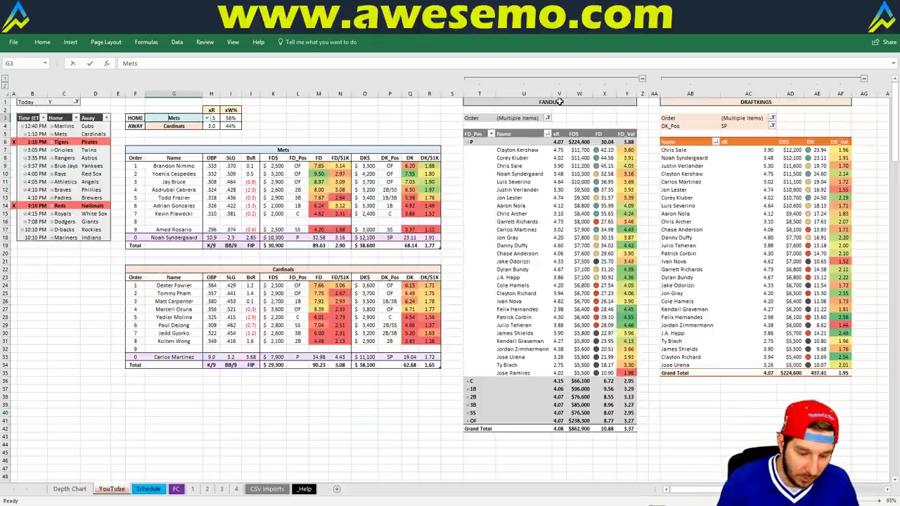
{"action": "type", "text": "oles"}
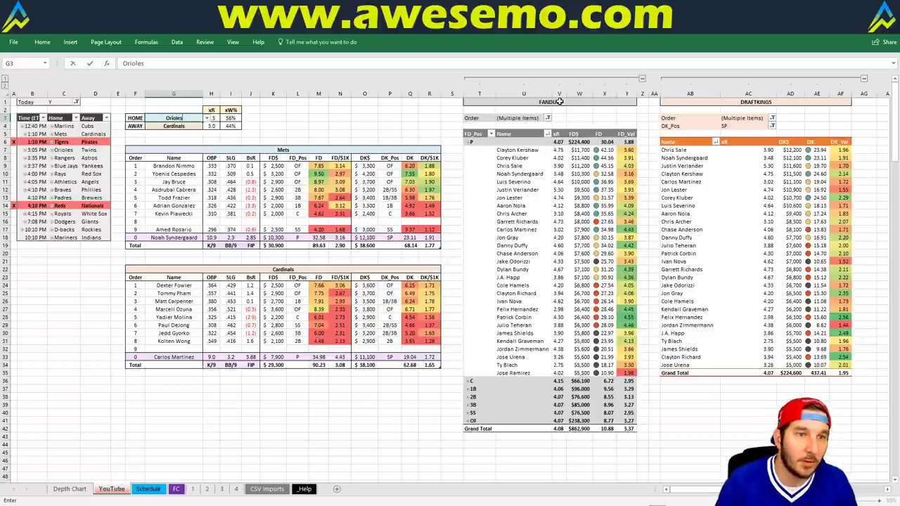
{"action": "key", "text": "Return"}
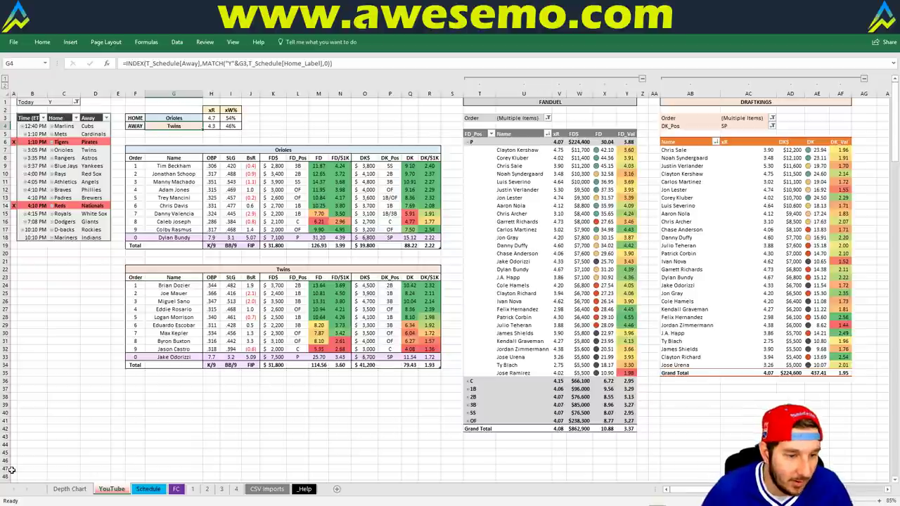
Step: Check the Twins at Orioles forecast on the browser's weather page, then return to the workbook
{"action": "mouse_move", "coordinate": [32, 505]}
{"action": "left_click", "coordinate": [50, 471]}
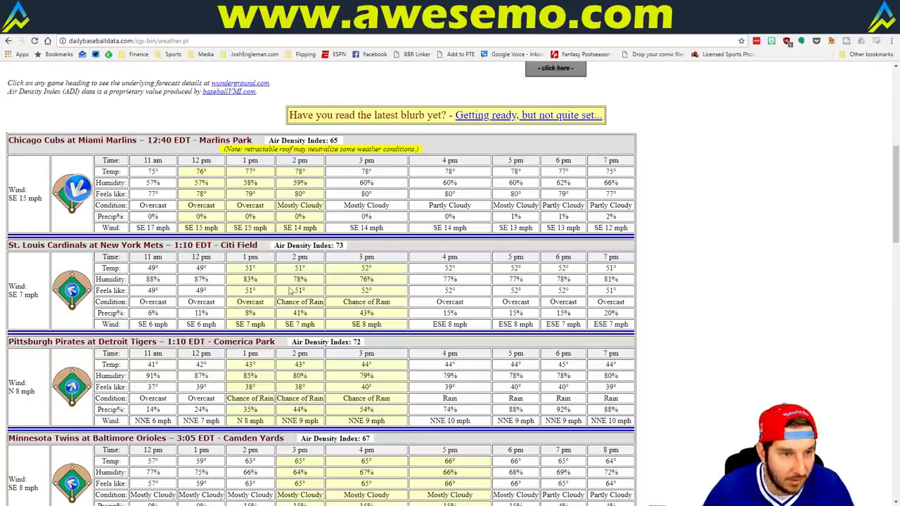
{"action": "scroll", "coordinate": [375, 276], "scroll_direction": "down", "scroll_amount": 3}
{"action": "scroll", "coordinate": [375, 276], "scroll_direction": "up", "scroll_amount": 1}
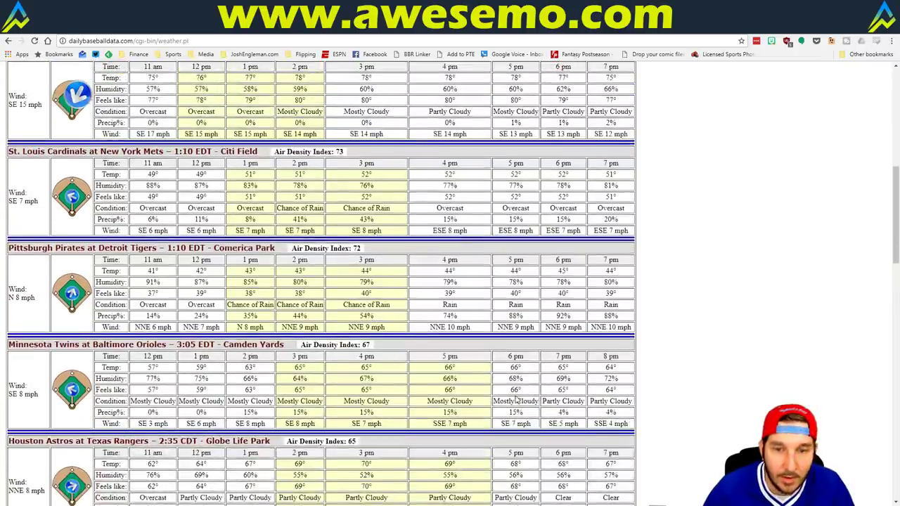
{"action": "key", "text": "alt+Tab"}
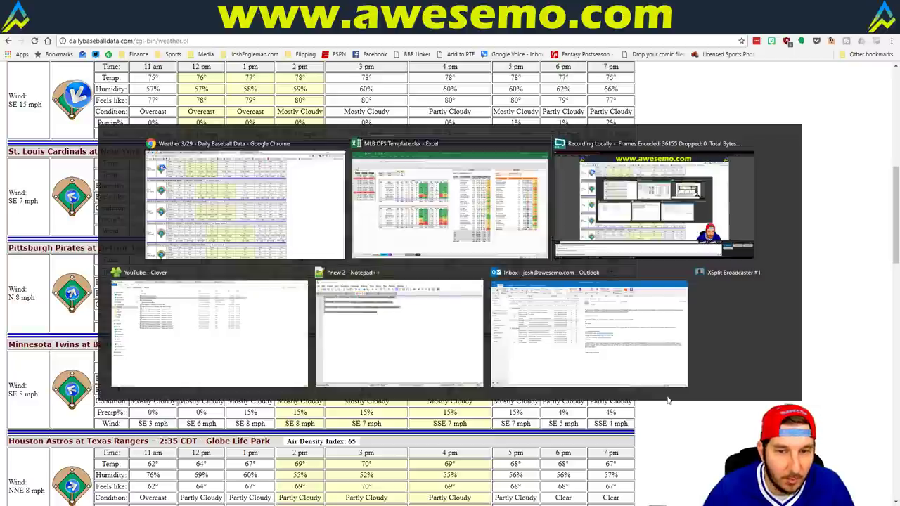
{"action": "left_click", "coordinate": [303, 446]}
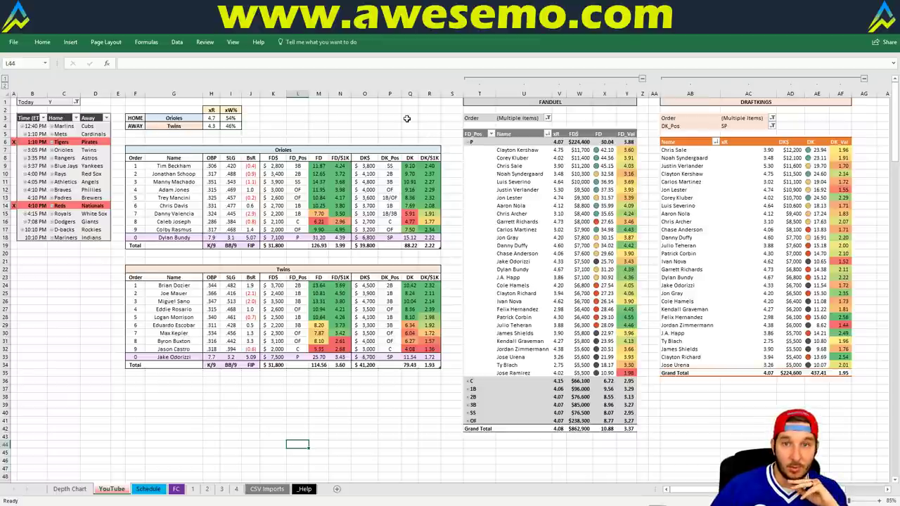
Step: Collapse the FanDuel pitcher group, expand the 3B group, and select the row of the Orioles' leadoff hitter
{"action": "left_click", "coordinate": [468, 142]}
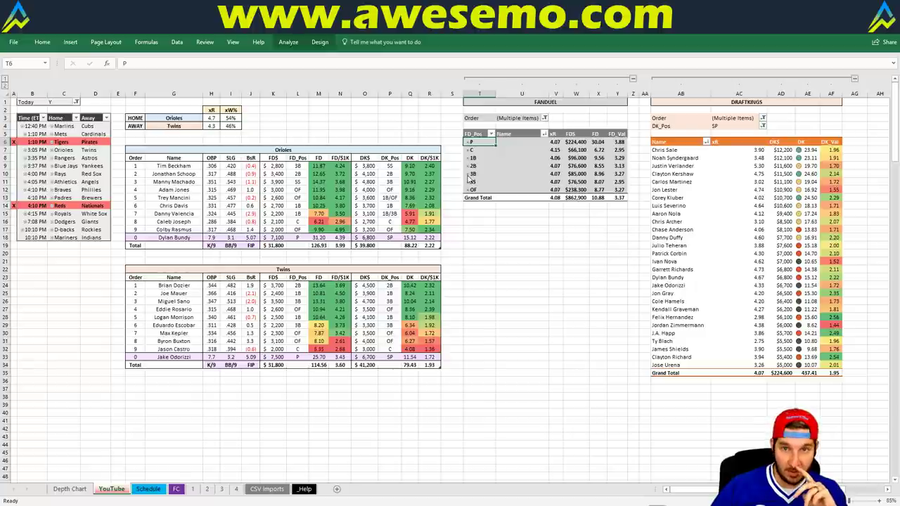
{"action": "left_click", "coordinate": [468, 174]}
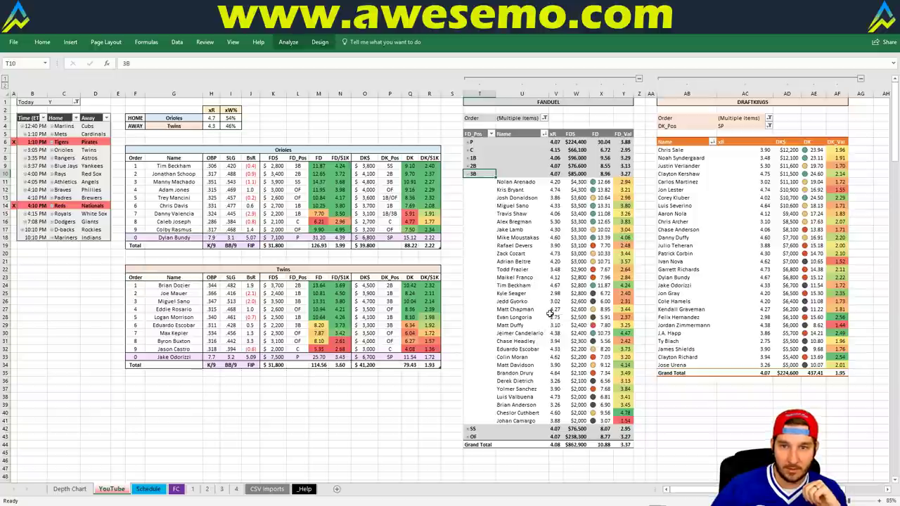
{"action": "left_click_drag", "start_coordinate": [516, 286], "coordinate": [624, 287]}
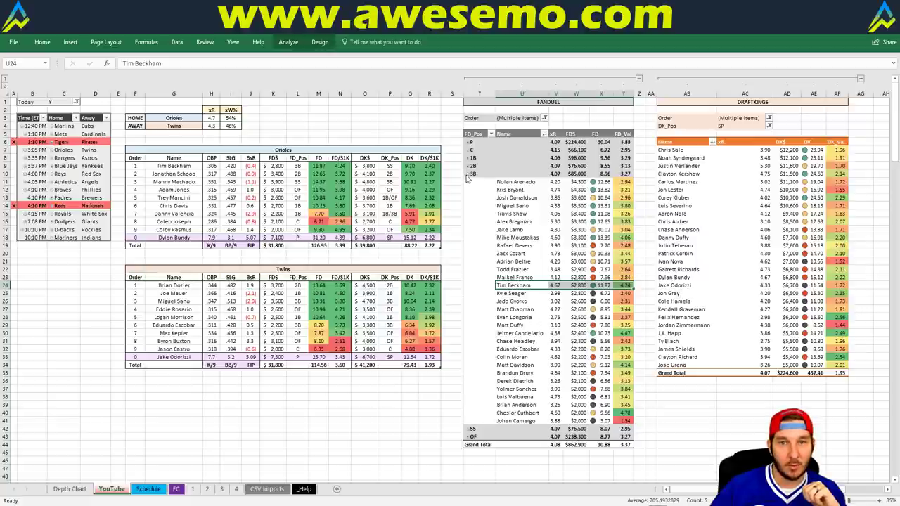
Step: Filter the DraftKings pivot table to all positions containing 3B
{"action": "left_click", "coordinate": [769, 125]}
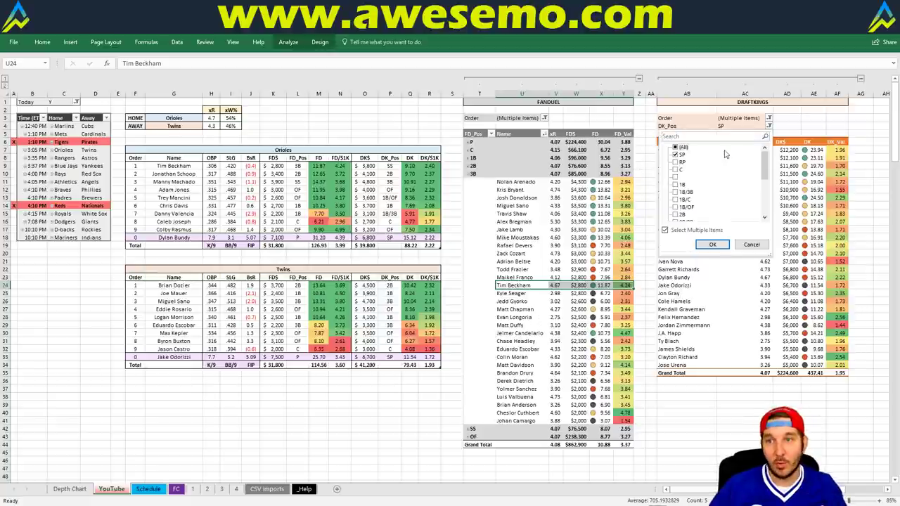
{"action": "left_click", "coordinate": [716, 135]}
{"action": "type", "text": "3d"}
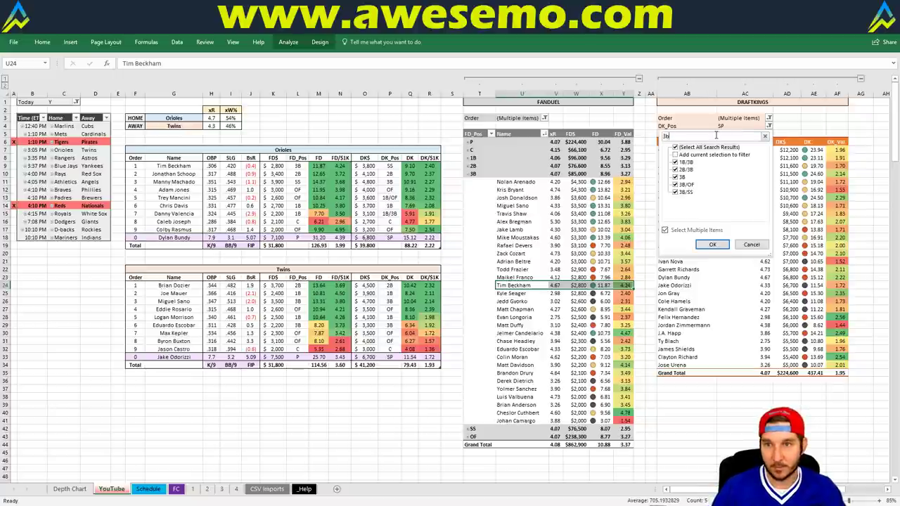
{"action": "key", "text": "Return"}
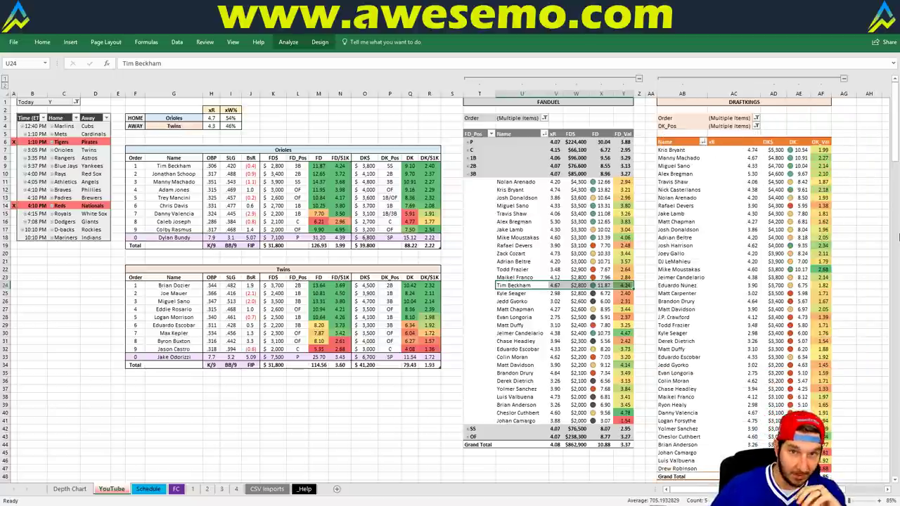
Step: Filter the DraftKings pivot table to all positions containing SS
{"action": "left_click", "coordinate": [756, 127]}
{"action": "left_click", "coordinate": [697, 138]}
{"action": "type", "text": "ss"}
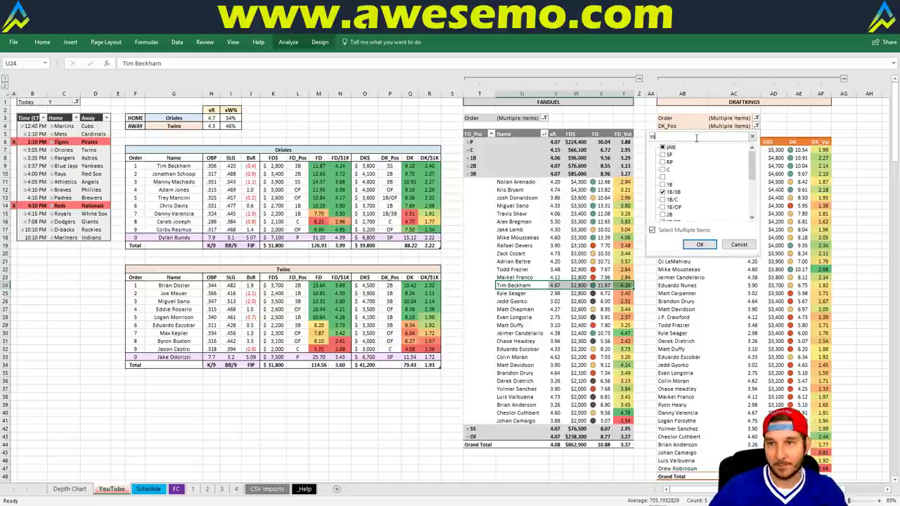
{"action": "key", "text": "Return"}
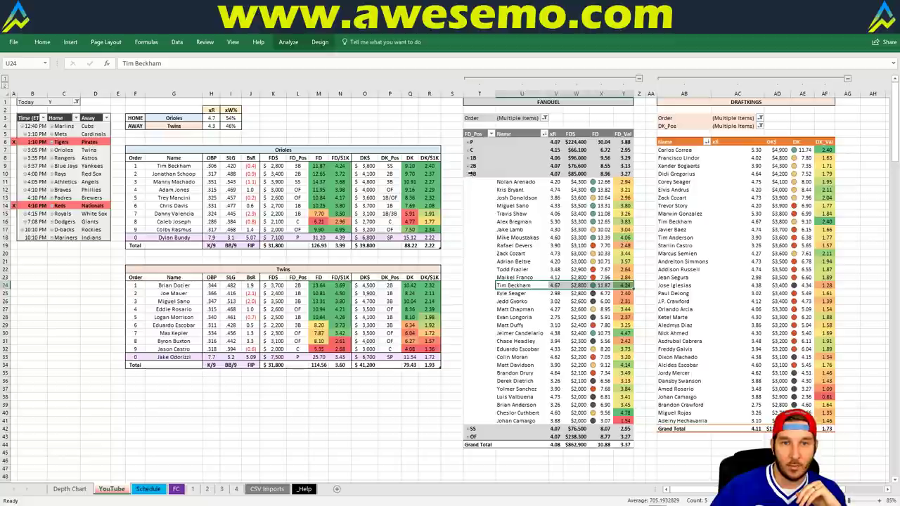
Step: Replace the expanded 3B group with 2B in the FanDuel pivot table and select the Orioles second baseman's row
{"action": "left_click", "coordinate": [468, 174]}
{"action": "left_click", "coordinate": [468, 167]}
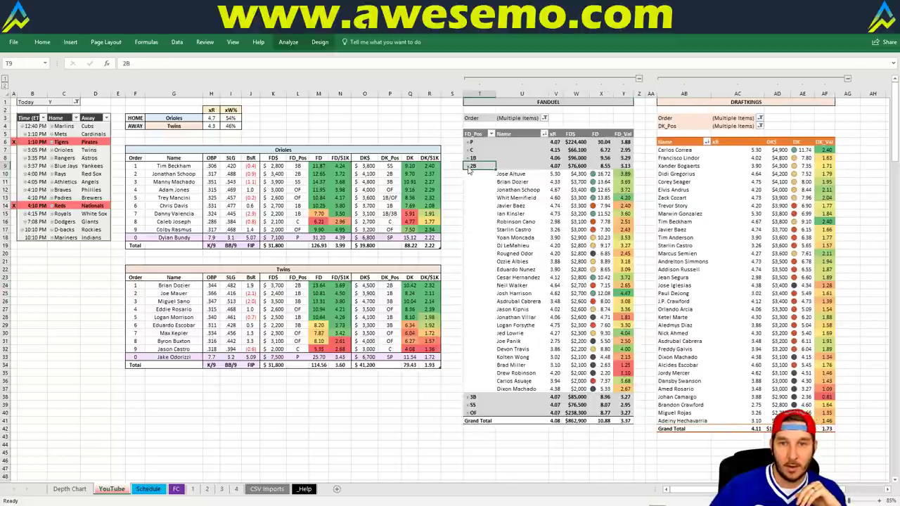
{"action": "left_click", "coordinate": [529, 190]}
{"action": "left_click", "coordinate": [623, 190], "text": "shift"}
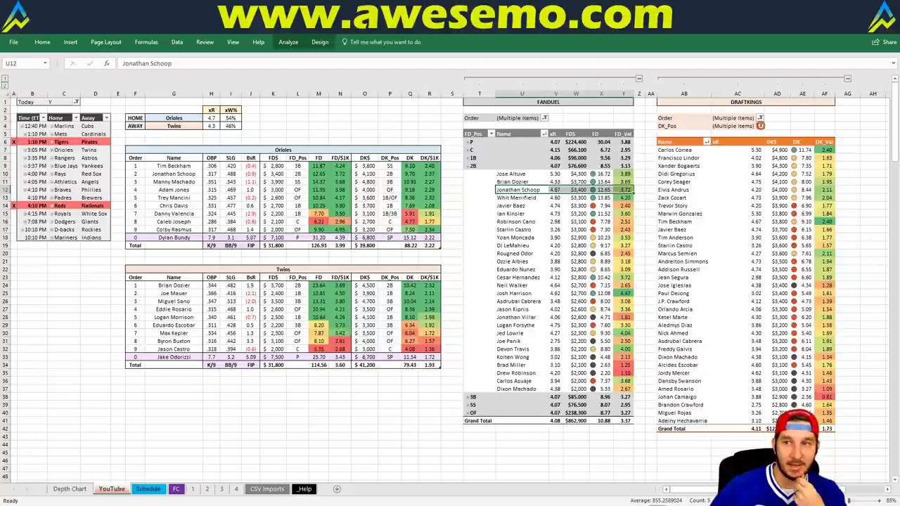
Step: Filter the DraftKings pivot table to all positions containing 2B and select the Orioles second baseman's row
{"action": "left_click", "coordinate": [760, 126]}
{"action": "type", "text": "2B"}
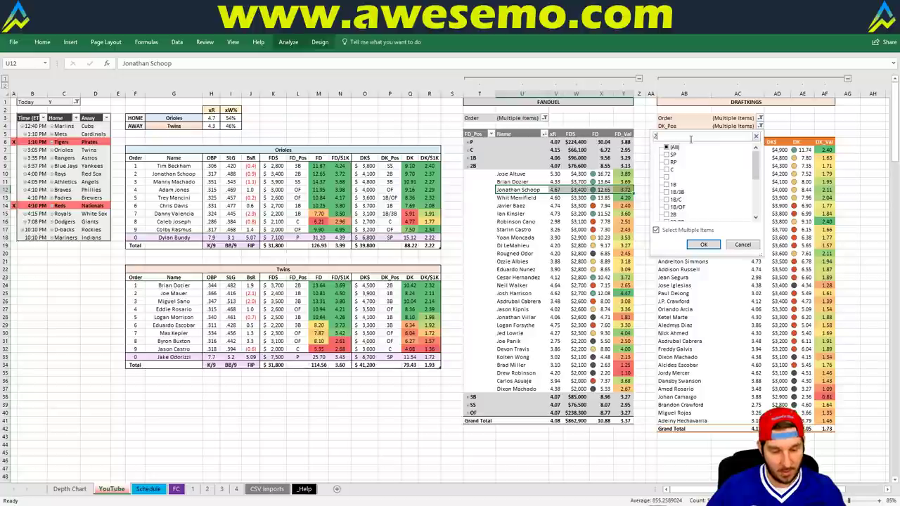
{"action": "key", "text": "Return"}
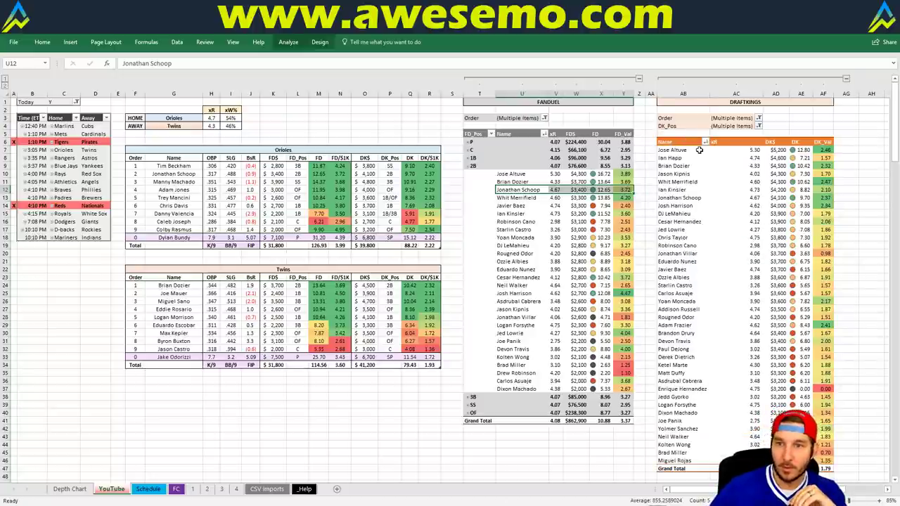
{"action": "left_click", "coordinate": [686, 197]}
{"action": "left_click_drag", "start_coordinate": [686, 197], "coordinate": [830, 197]}
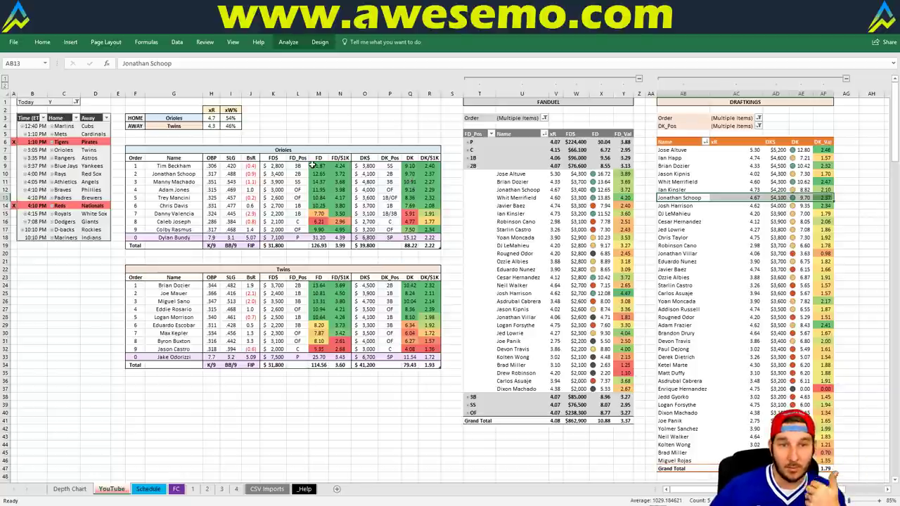
{"action": "left_click", "coordinate": [431, 198]}
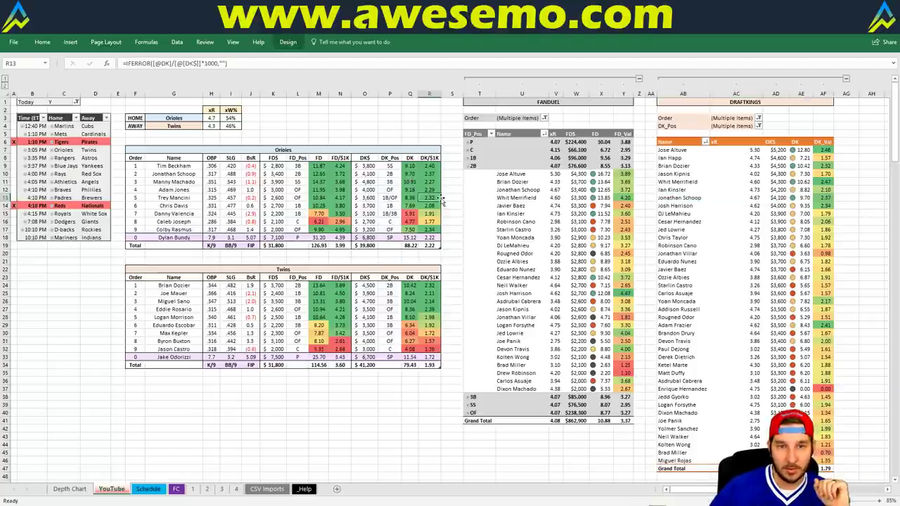
{"action": "left_click", "coordinate": [426, 125]}
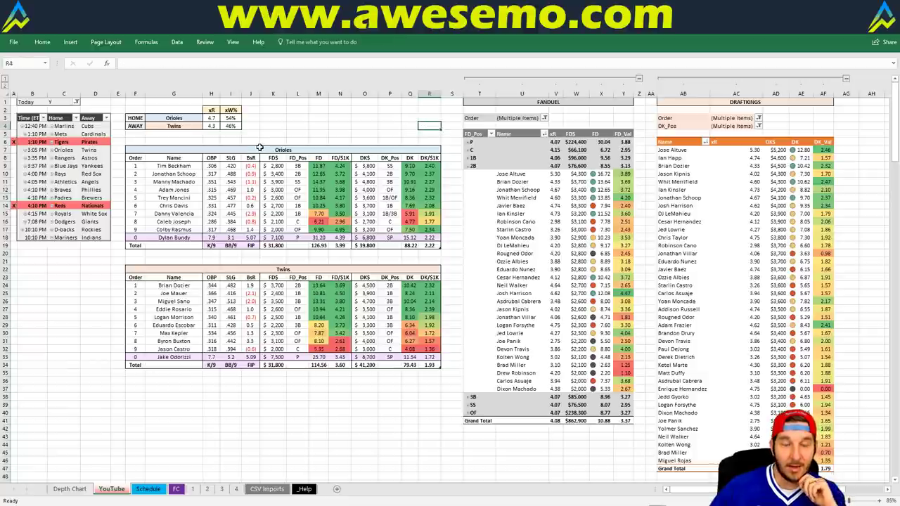
{"action": "left_click", "coordinate": [364, 127]}
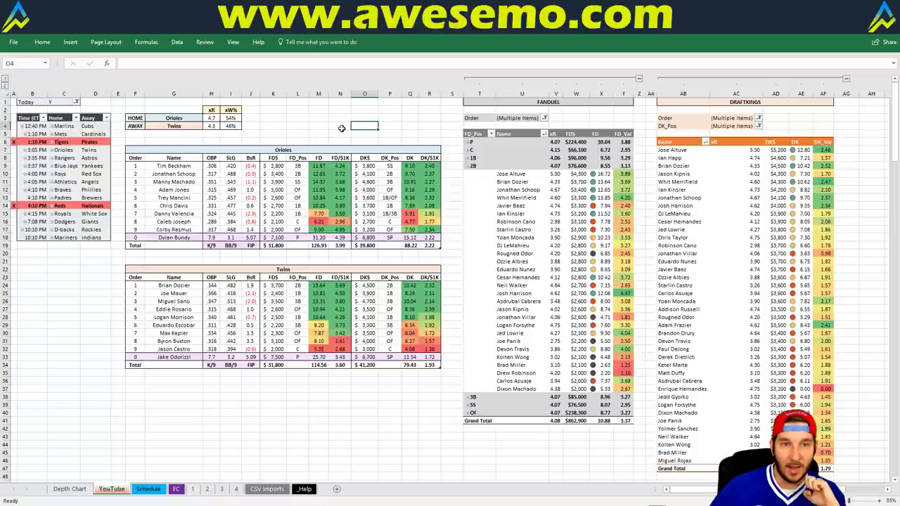
{"action": "left_click", "coordinate": [344, 126]}
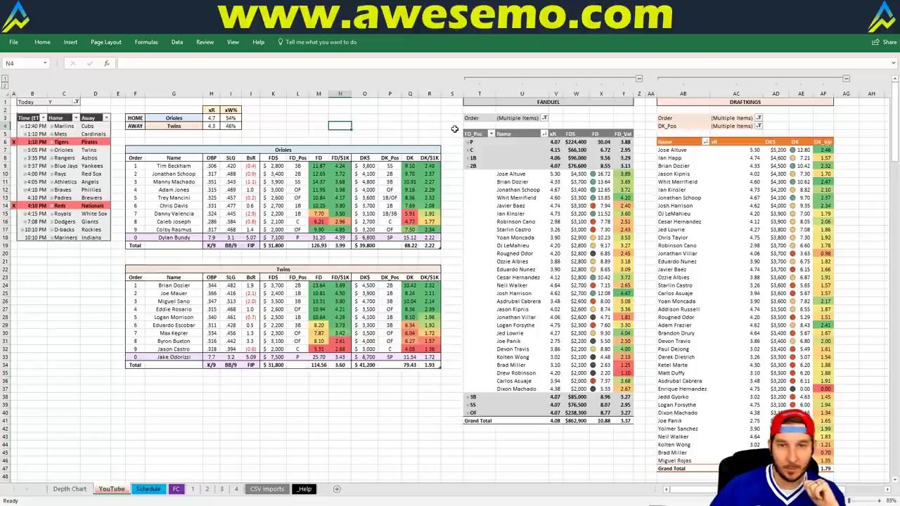
Step: Switch both pivot tables to pitchers: replace the expanded 2B group with P in FanDuel and filter DraftKings to SP only
{"action": "left_click", "coordinate": [467, 166]}
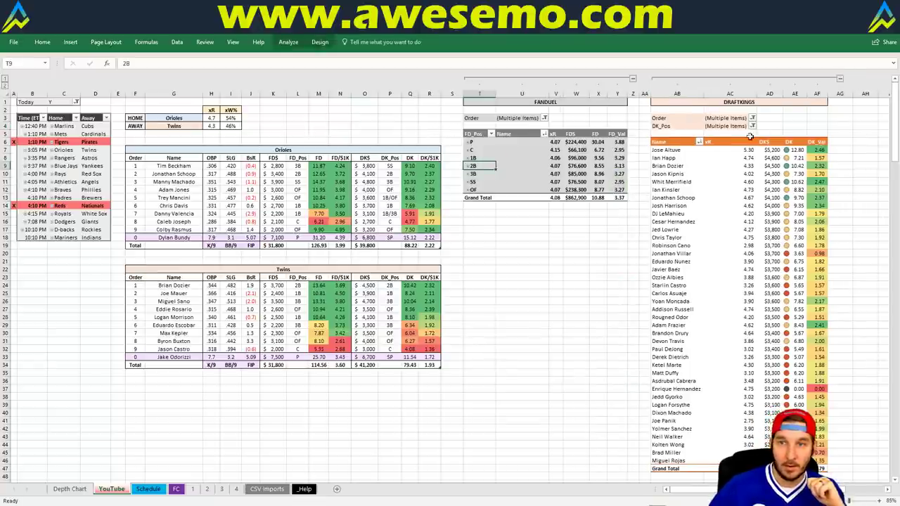
{"action": "left_click", "coordinate": [752, 126]}
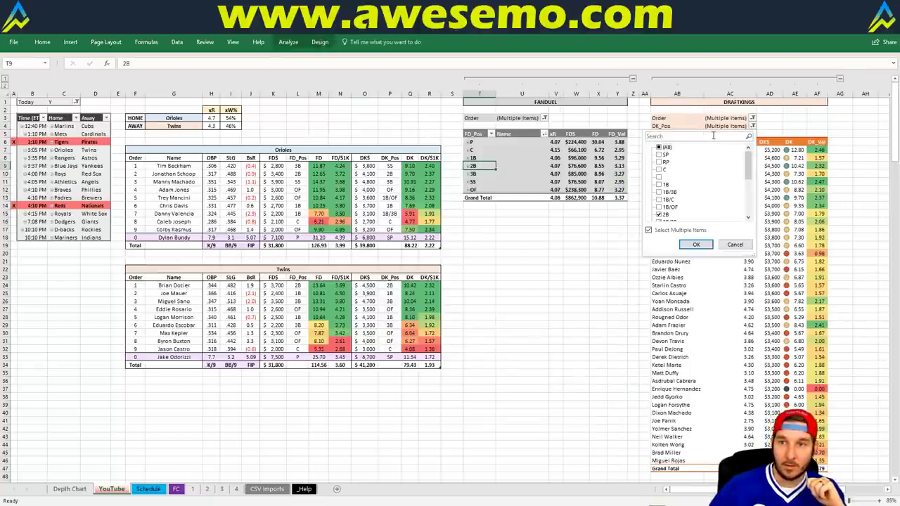
{"action": "left_click", "coordinate": [659, 147]}
{"action": "left_click", "coordinate": [659, 154]}
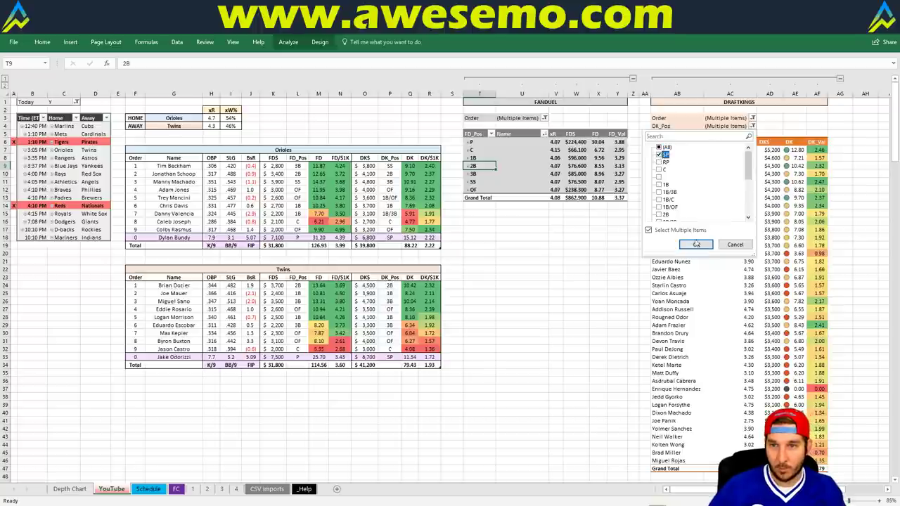
{"action": "left_click", "coordinate": [696, 244]}
{"action": "left_click", "coordinate": [467, 142]}
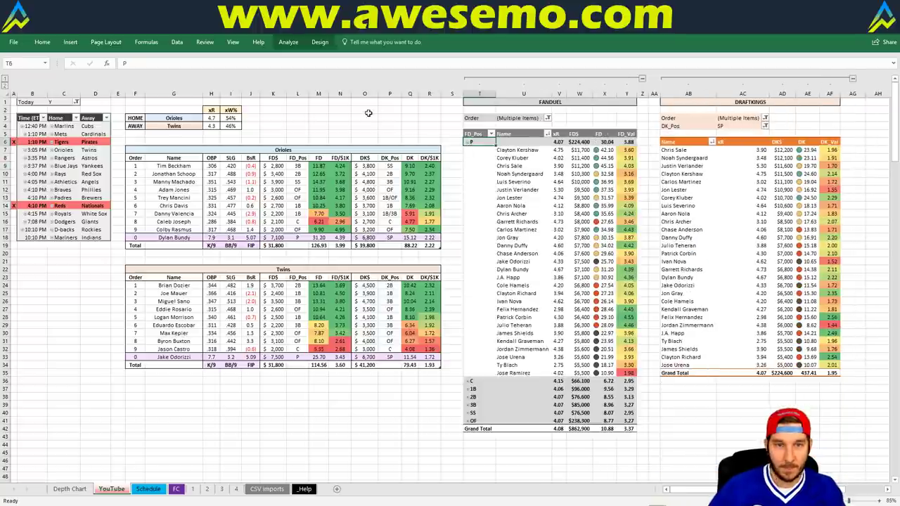
{"action": "left_click", "coordinate": [362, 141]}
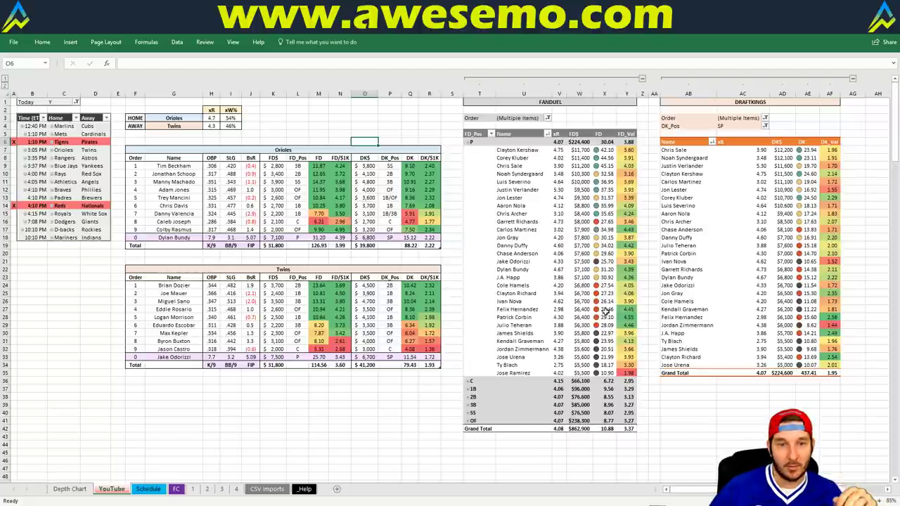
{"action": "left_click", "coordinate": [236, 380]}
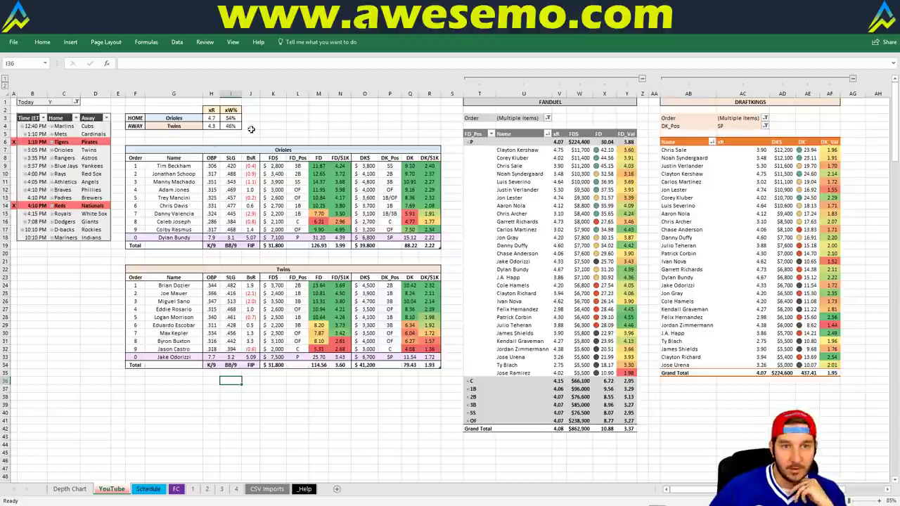
{"action": "left_click", "coordinate": [238, 127]}
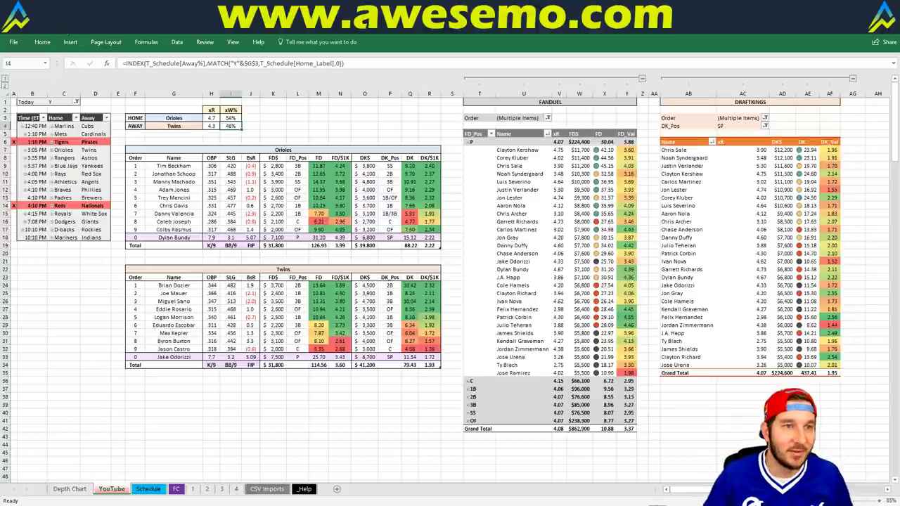
Step: Save the workbook, and replace the expanded pitcher group with 2B in the FanDuel pivot table
{"action": "key", "text": "ctrl+s"}
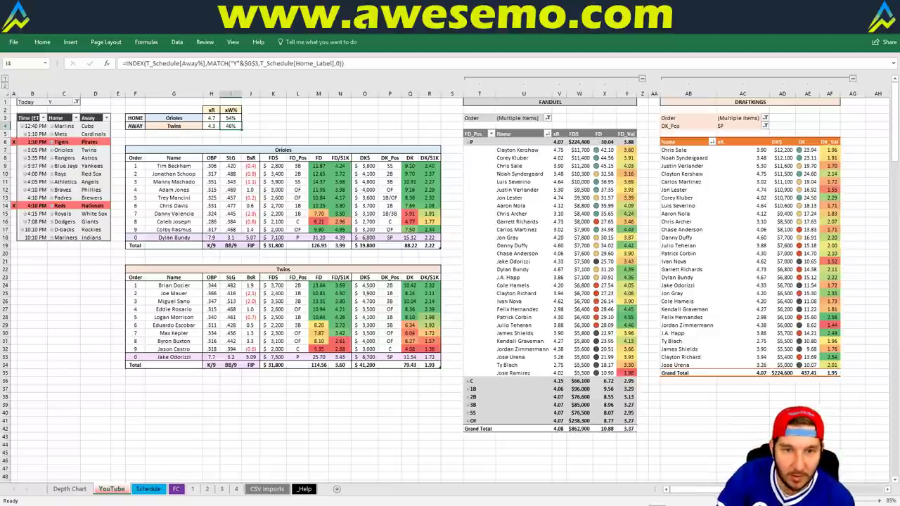
{"action": "left_click", "coordinate": [468, 143]}
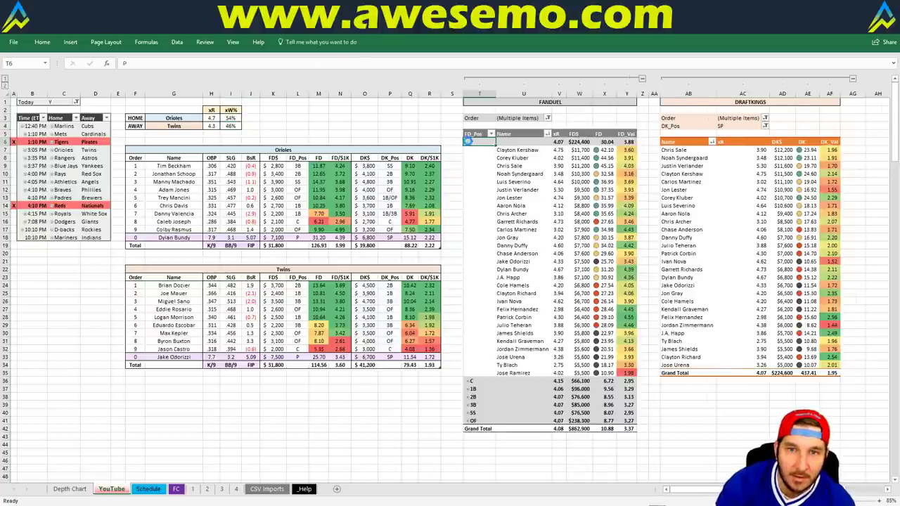
{"action": "left_click", "coordinate": [468, 166]}
{"action": "left_click", "coordinate": [592, 244]}
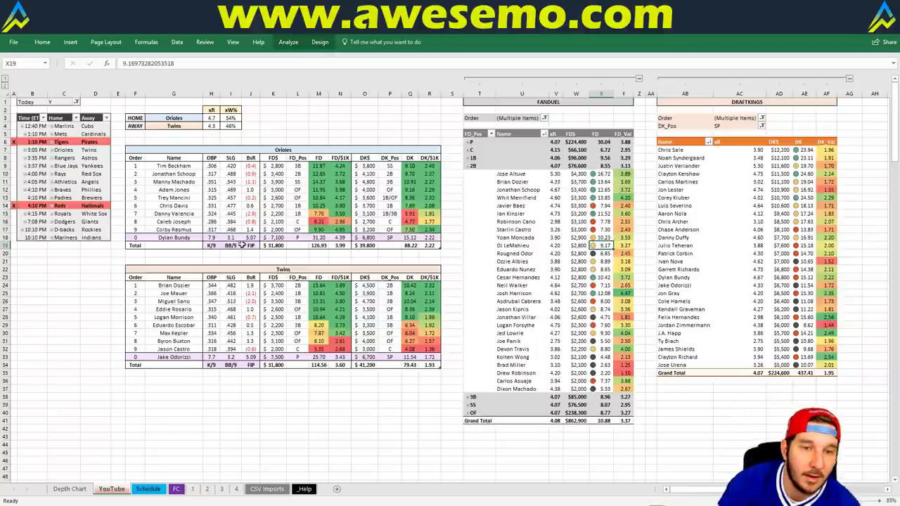
Step: Review the Twins' first three hitters, selecting the leadoff hitter's stats, the names of the second and third hitters, and the third hitter's SLG
{"action": "left_click_drag", "start_coordinate": [212, 286], "coordinate": [432, 287]}
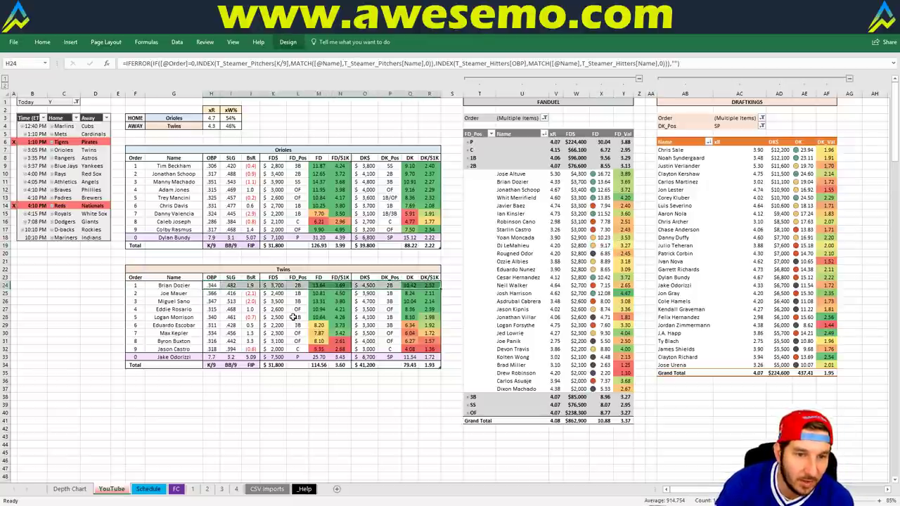
{"action": "key", "text": "Down"}
{"action": "key", "text": "Left"}
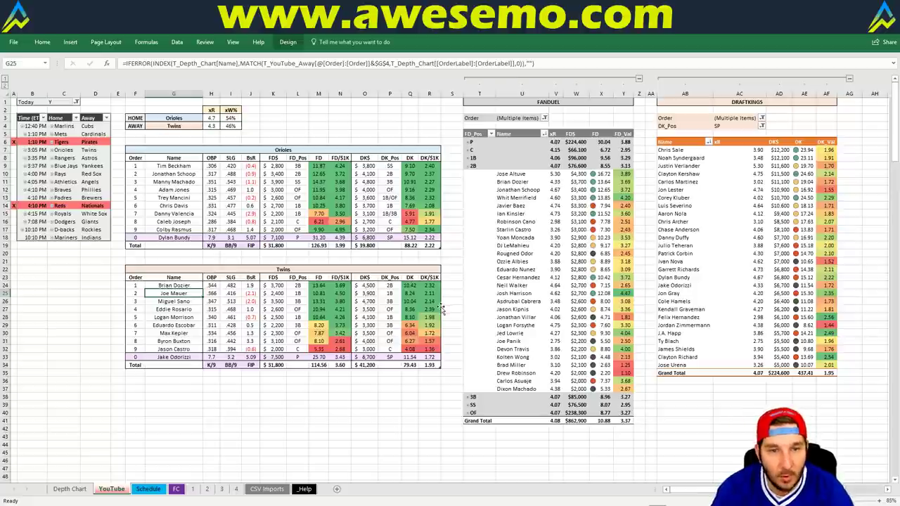
{"action": "left_click", "coordinate": [180, 301]}
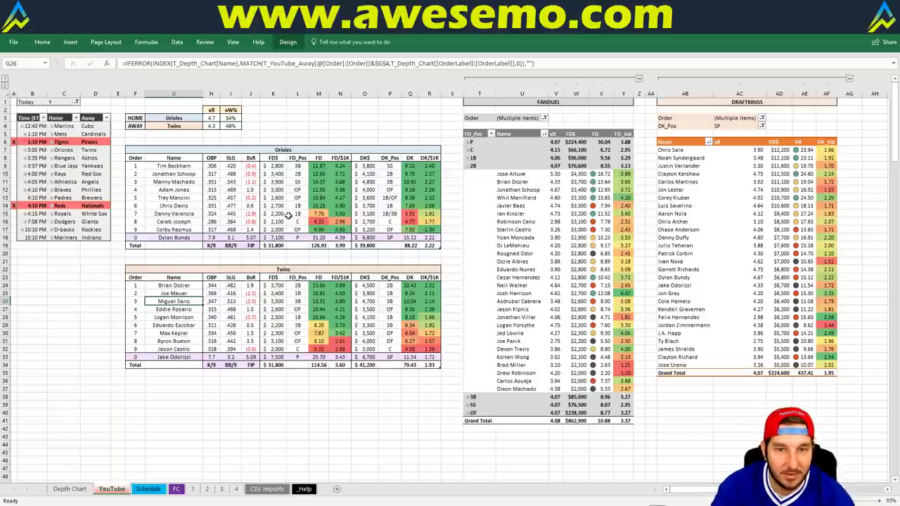
{"action": "left_click", "coordinate": [280, 262]}
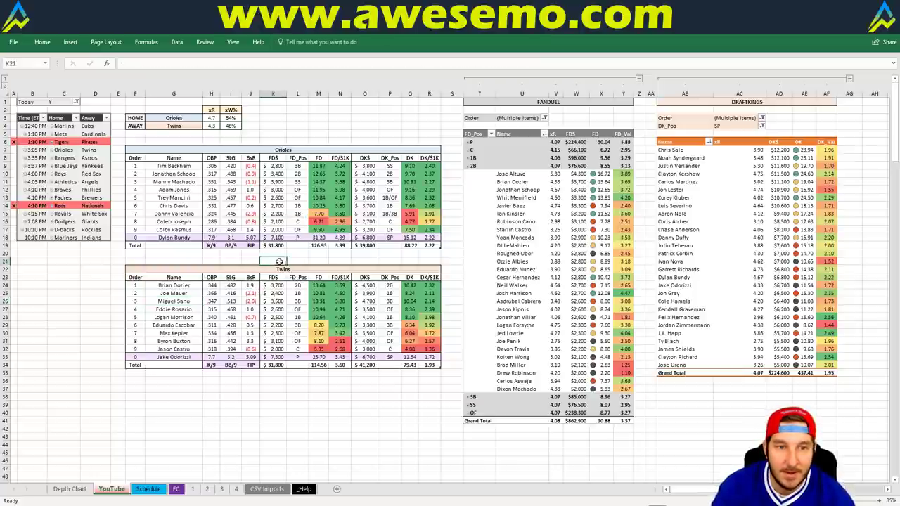
{"action": "left_click", "coordinate": [232, 300]}
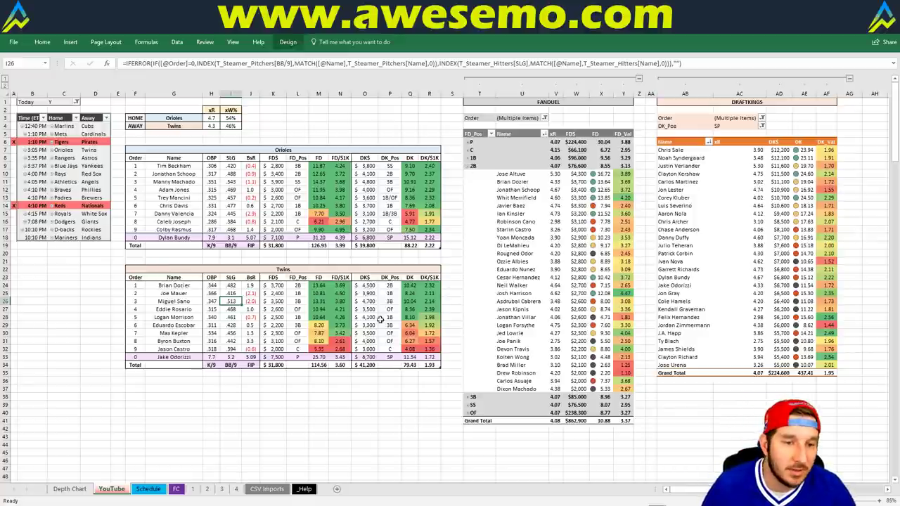
Step: Examine the Orioles' ninth hitter, checking his FanDuel projection and his FanDuel value per $1K
{"action": "left_click", "coordinate": [322, 230]}
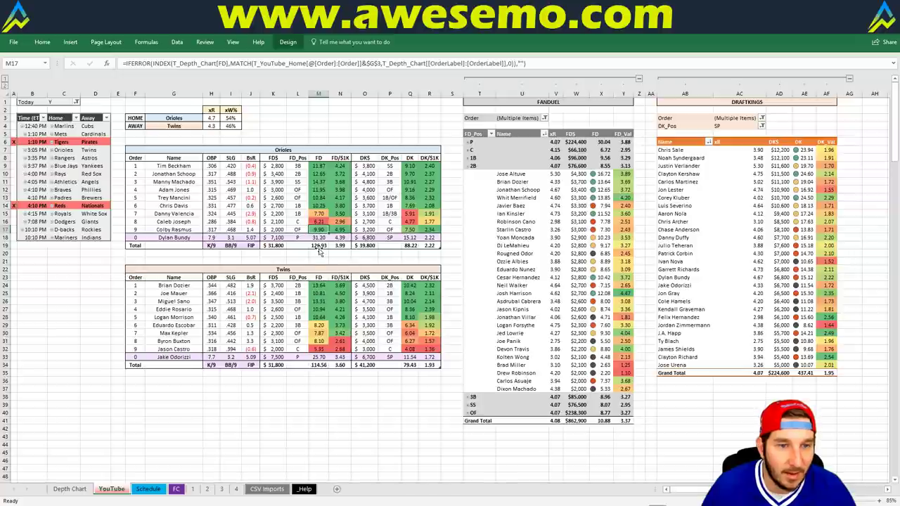
{"action": "left_click", "coordinate": [181, 230]}
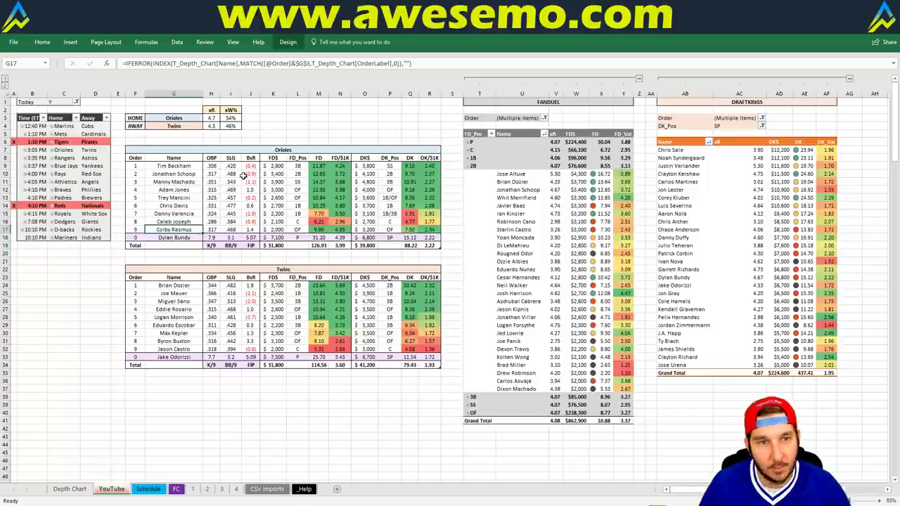
{"action": "left_click", "coordinate": [288, 124]}
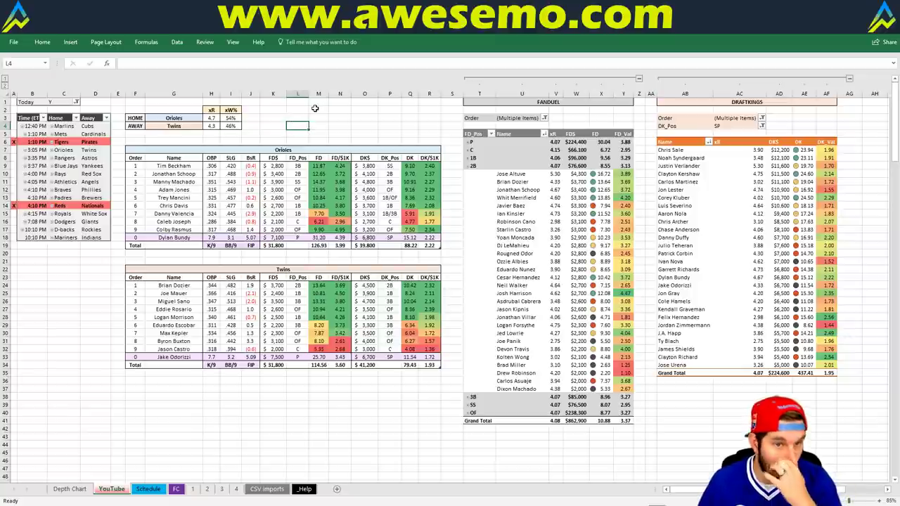
{"action": "left_click", "coordinate": [255, 110]}
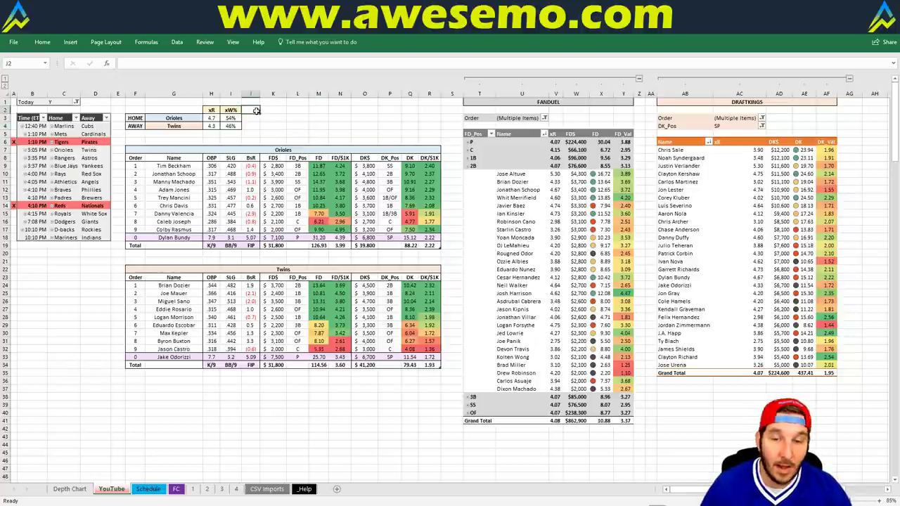
{"action": "left_click", "coordinate": [254, 118]}
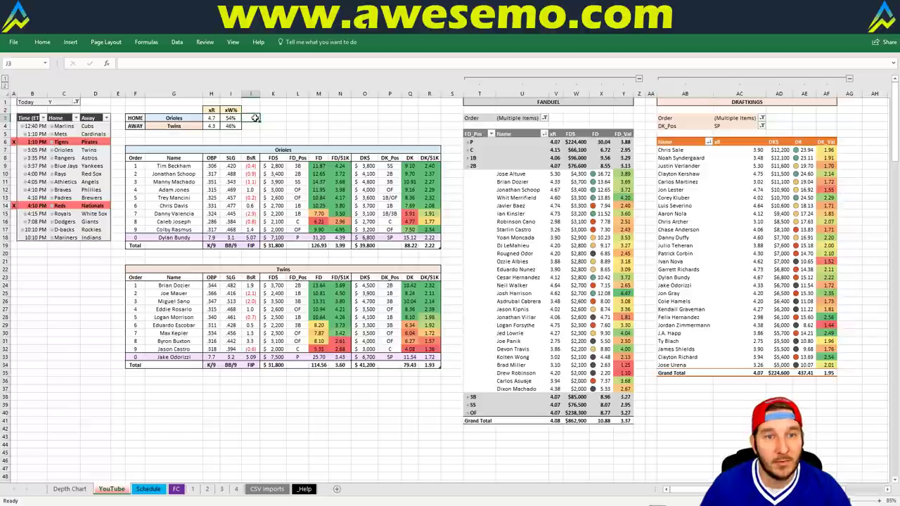
{"action": "left_click", "coordinate": [279, 117]}
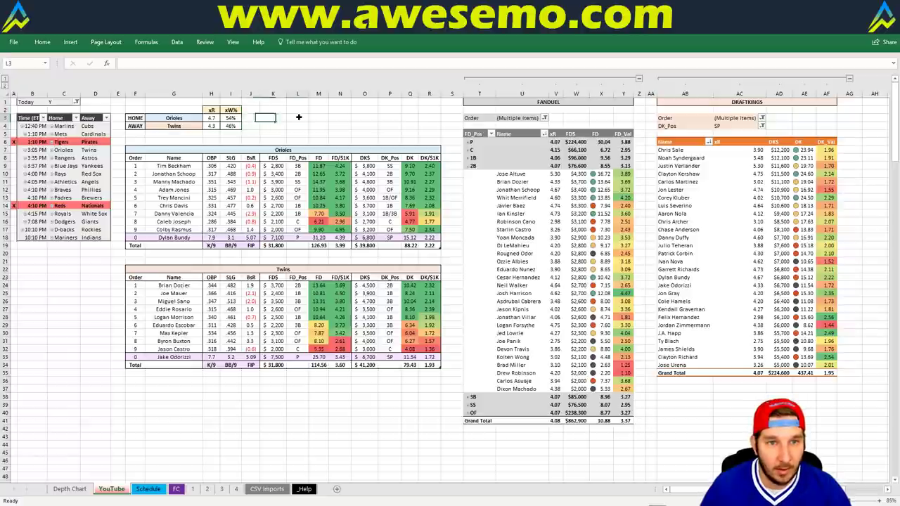
{"action": "left_click", "coordinate": [299, 118]}
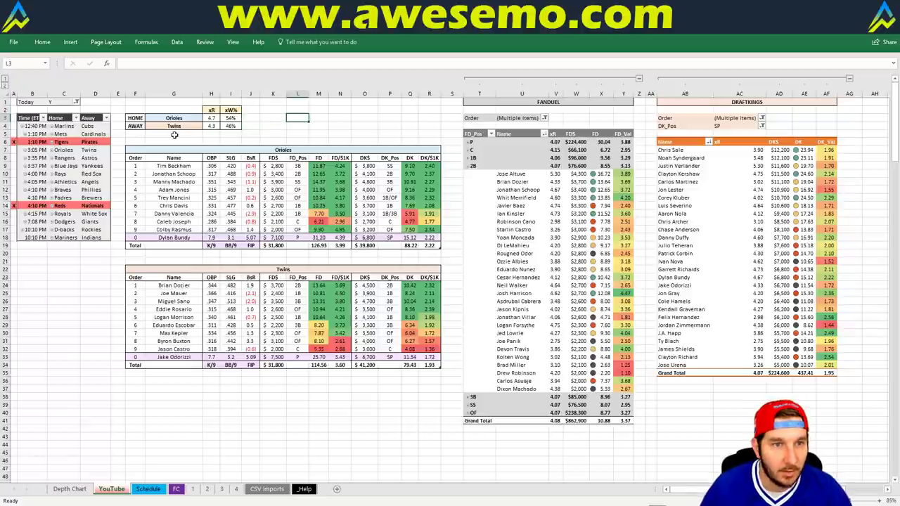
{"action": "left_click", "coordinate": [273, 133]}
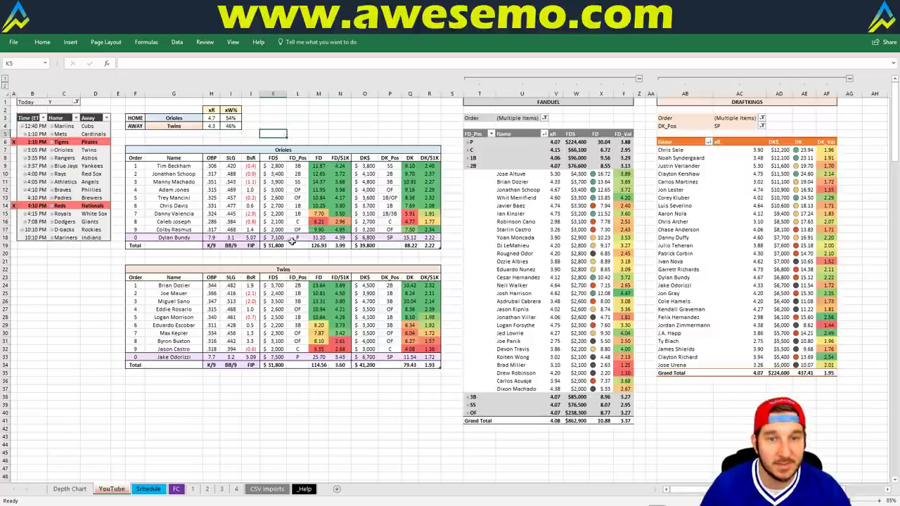
{"action": "left_click", "coordinate": [339, 231]}
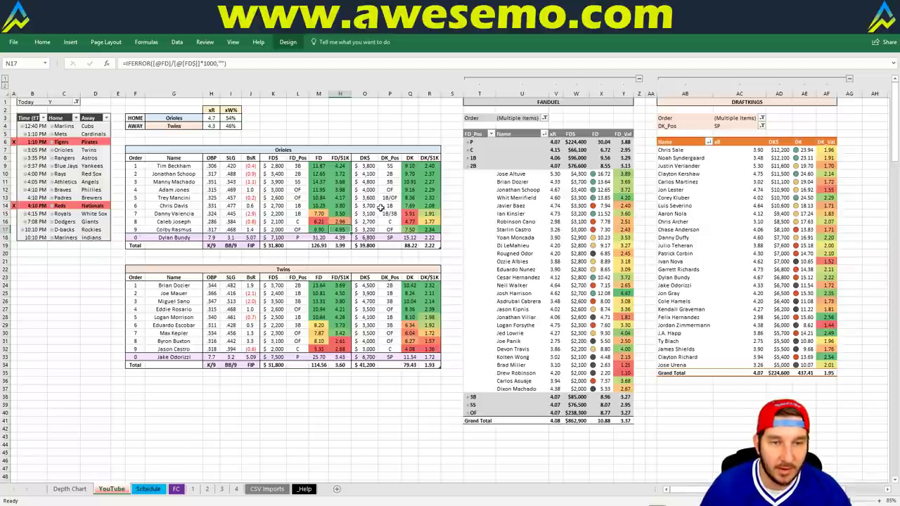
{"action": "left_click", "coordinate": [340, 117]}
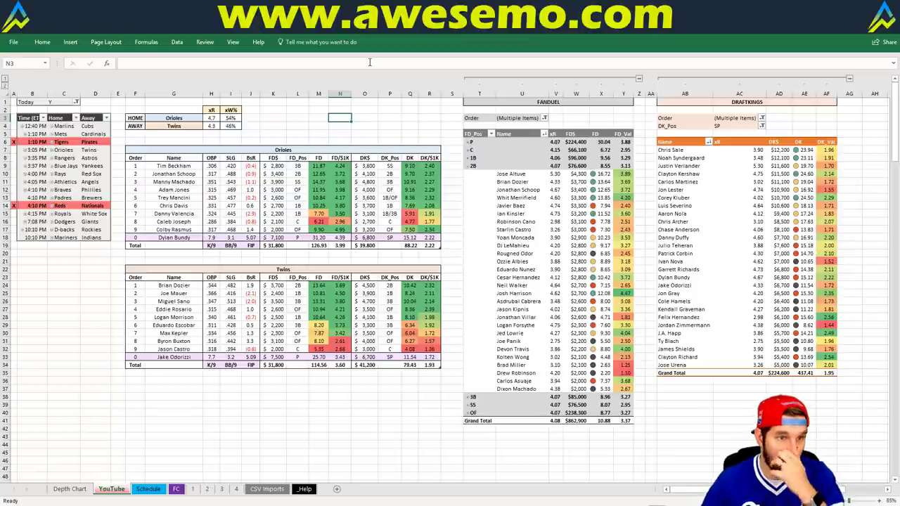
Step: Set the home team of the matchup to Rangers
{"action": "left_click", "coordinate": [158, 117]}
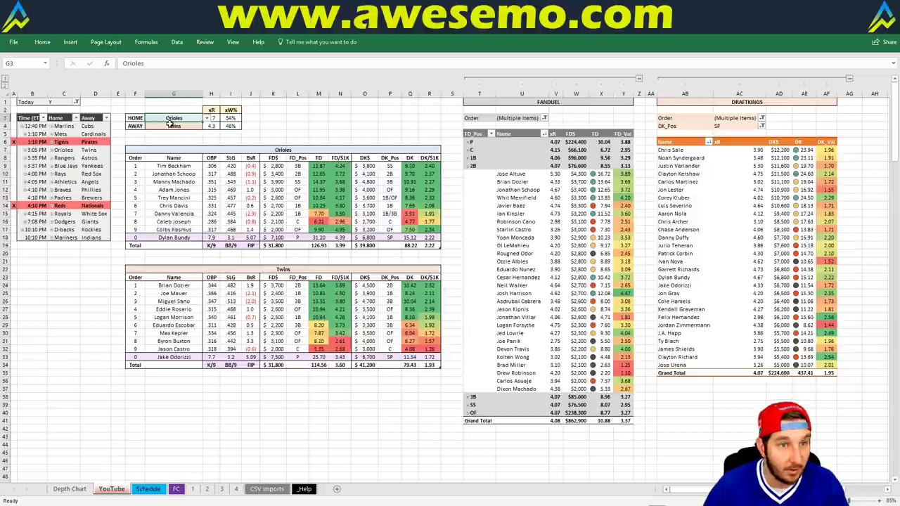
{"action": "type", "text": "Rangers"}
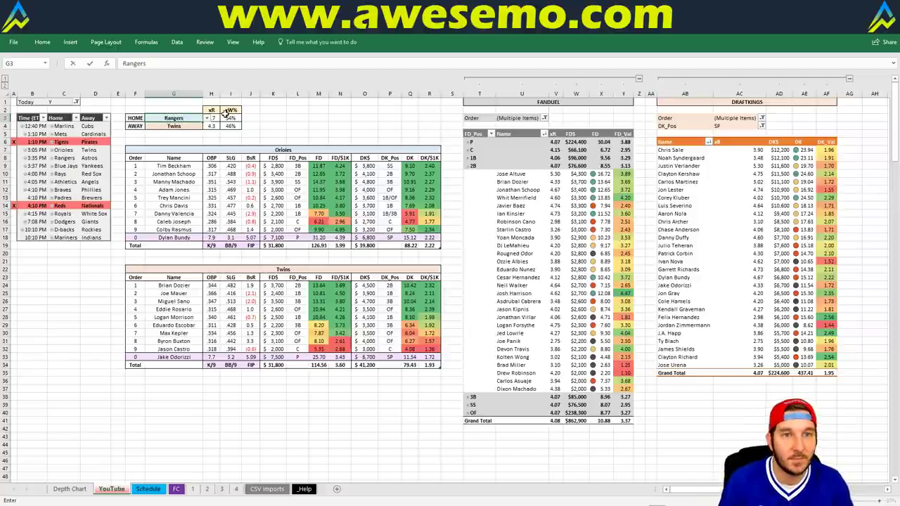
{"action": "key", "text": "Return"}
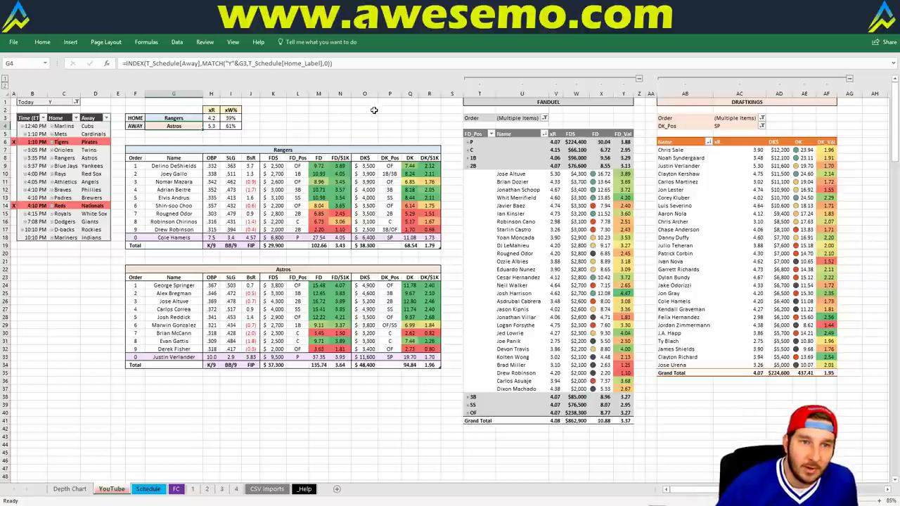
Step: Examine the Rangers' win percentage, and replace the expanded 2B group with the P group in the FanDuel pivot table
{"action": "left_click", "coordinate": [304, 117]}
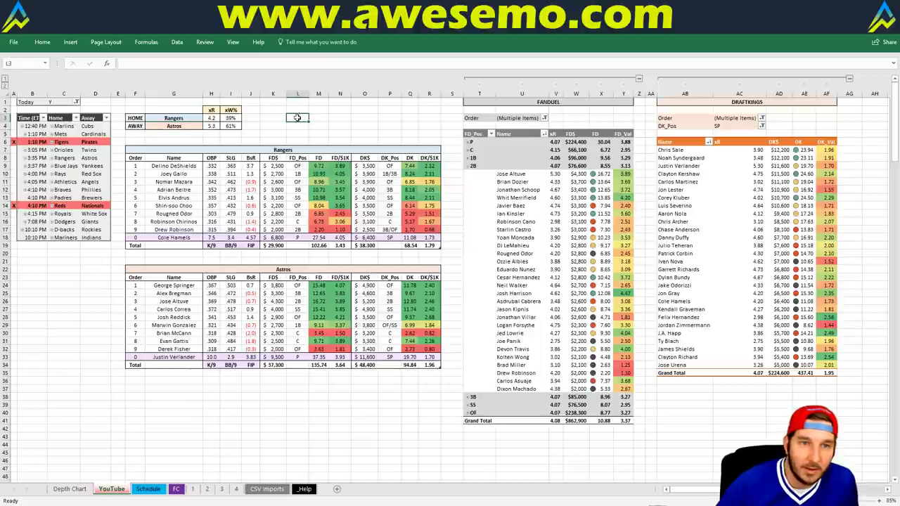
{"action": "left_click", "coordinate": [239, 118]}
{"action": "left_click", "coordinate": [250, 117]}
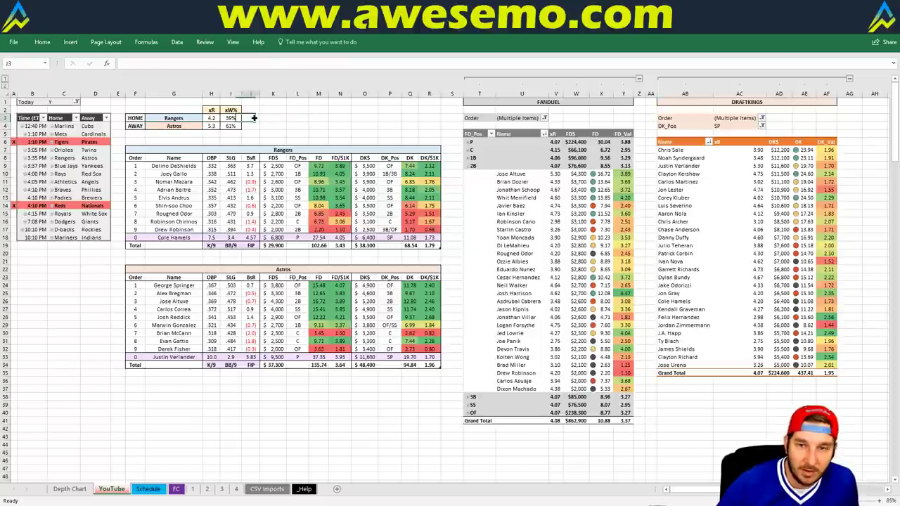
{"action": "left_click", "coordinate": [468, 166]}
{"action": "left_click", "coordinate": [468, 142]}
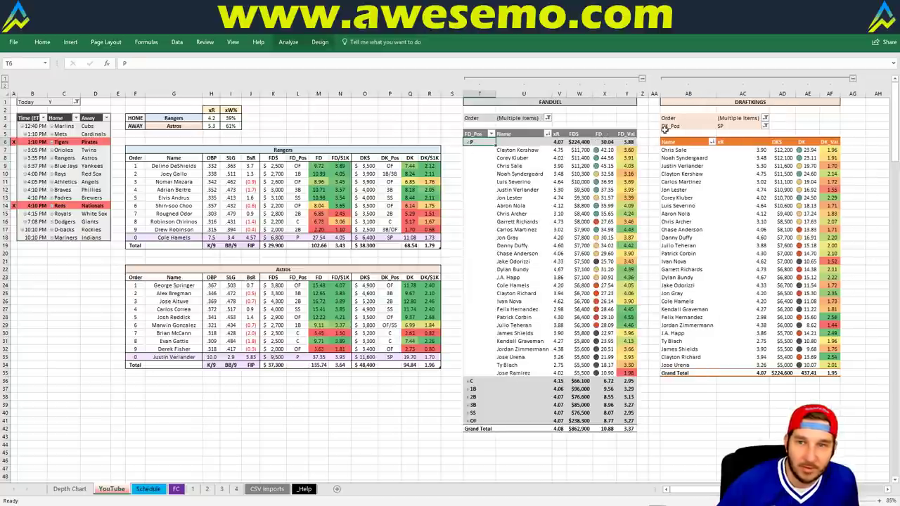
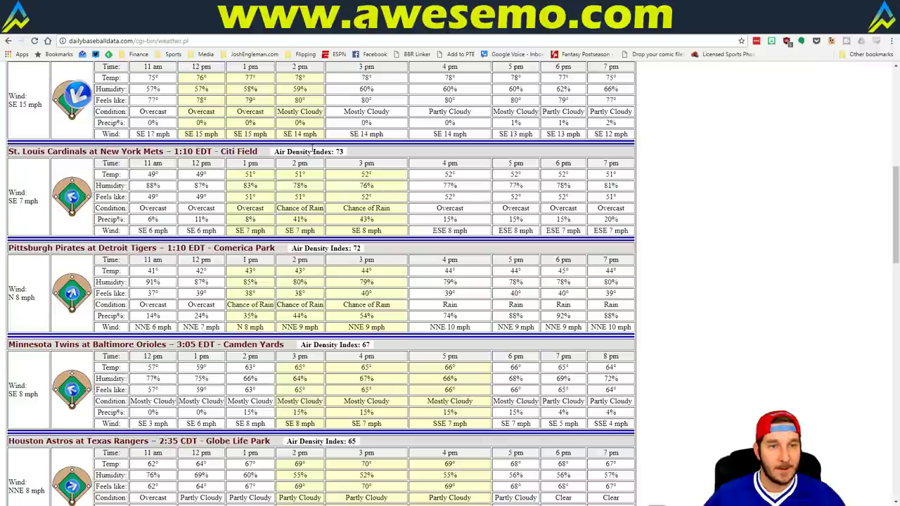
Step: Check the Houston Astros at Texas Rangers forecast on the dailybaseballdata weather page in the browser, and return to the workbook
{"action": "key", "text": "alt+Tab"}
{"action": "scroll", "coordinate": [596, 218], "scroll_direction": "down", "scroll_amount": 2}
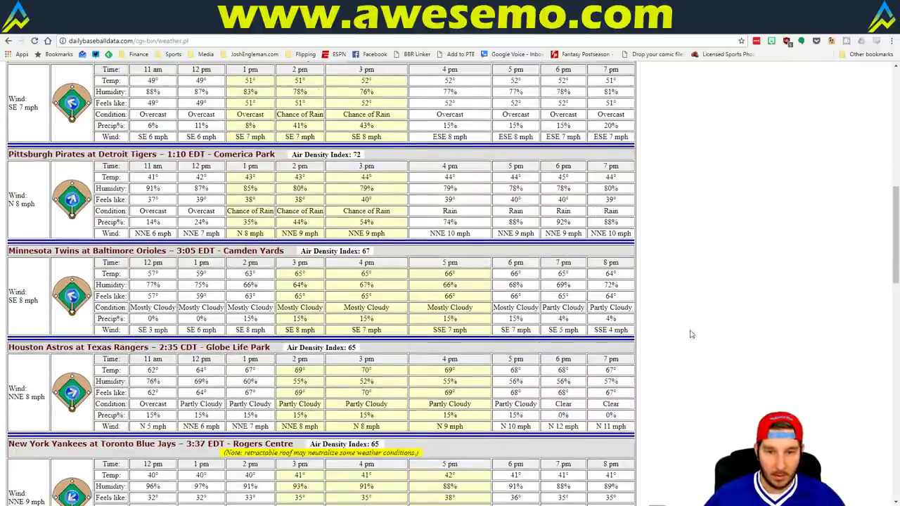
{"action": "key", "text": "alt+Tab"}
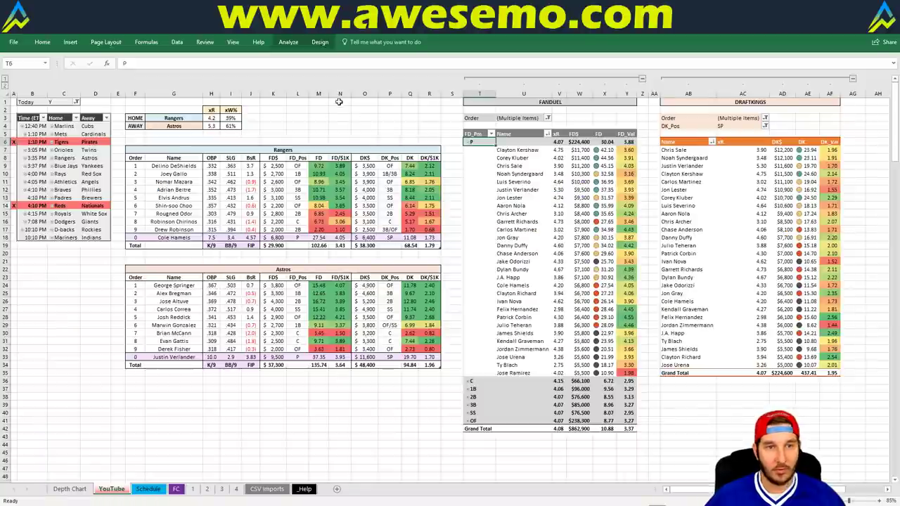
{"action": "left_click", "coordinate": [345, 110]}
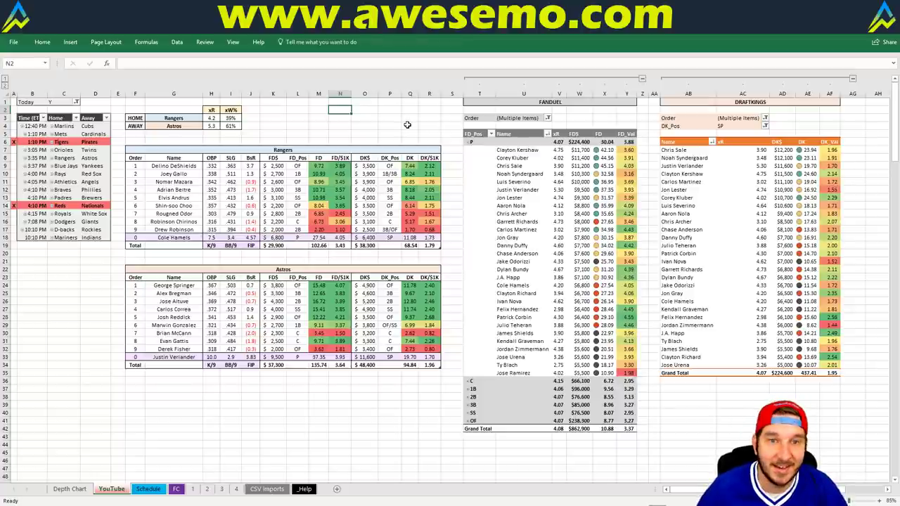
Step: Examine the FanDuel positions of the Astros' lineup, selecting the whole FD_Pos column and the leadoff hitter's position
{"action": "left_click", "coordinate": [408, 125]}
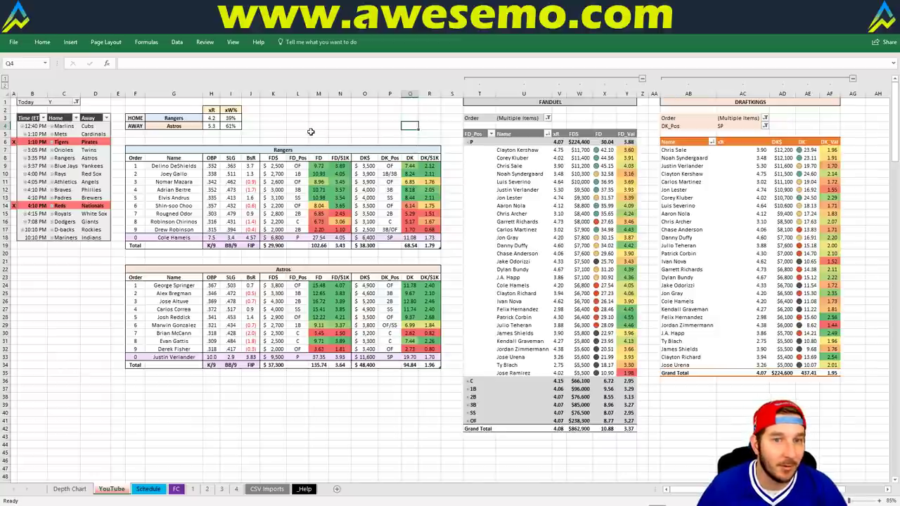
{"action": "left_click", "coordinate": [300, 278]}
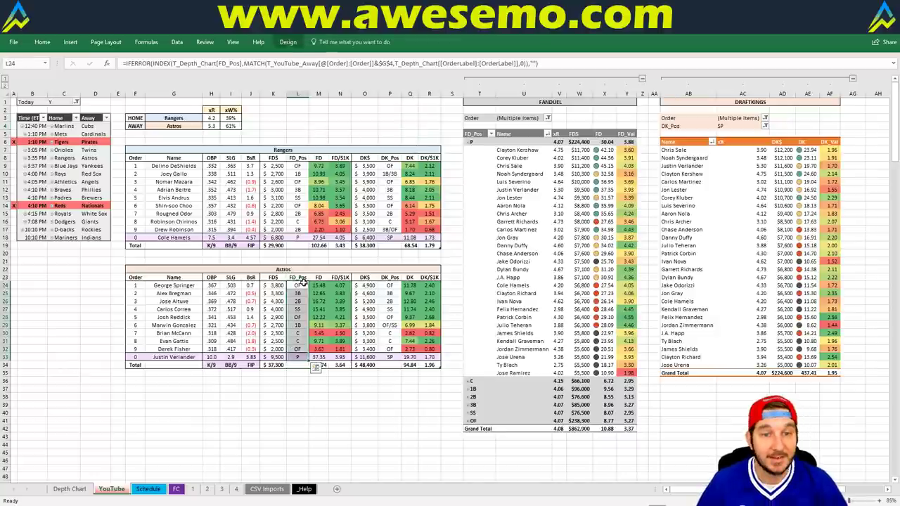
{"action": "left_click", "coordinate": [302, 285]}
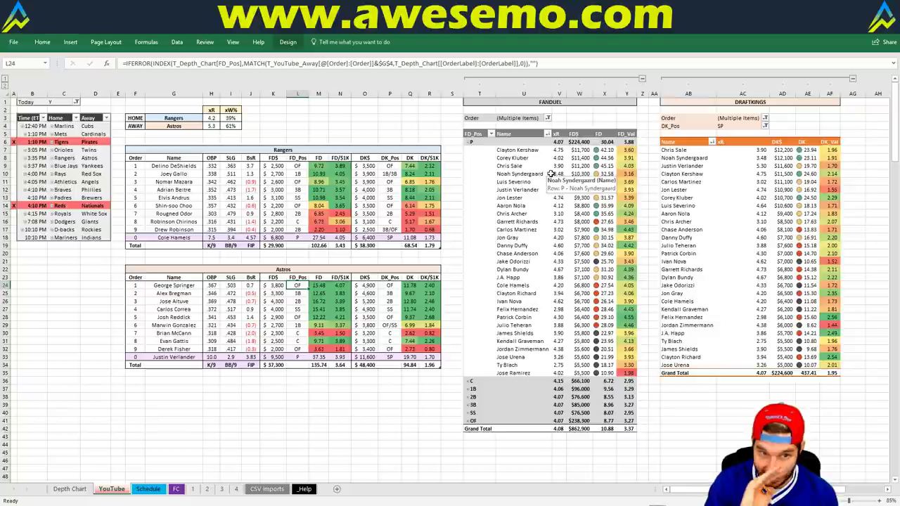
Step: Replace the expanded pitcher group with 3B in the FanDuel pivot table, and select Alex Bregman's row for comparison
{"action": "left_click", "coordinate": [467, 142]}
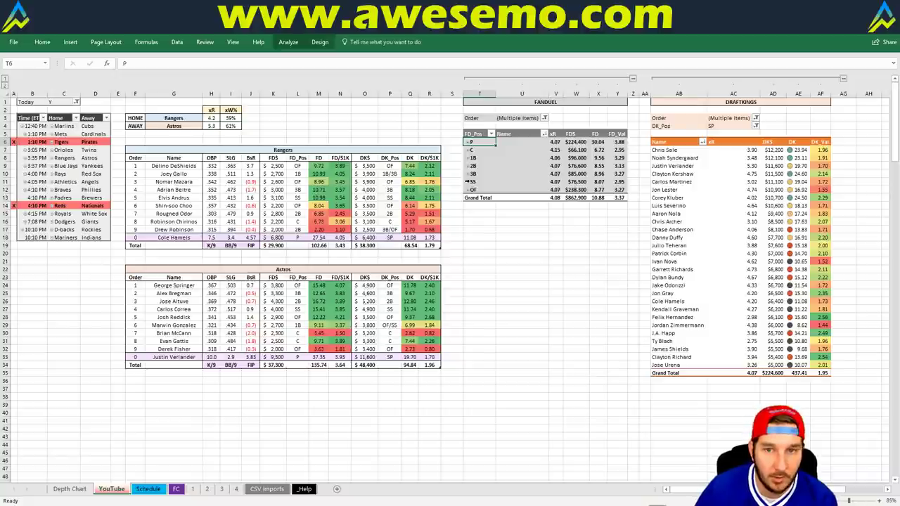
{"action": "left_click", "coordinate": [467, 174]}
{"action": "left_click", "coordinate": [467, 174]}
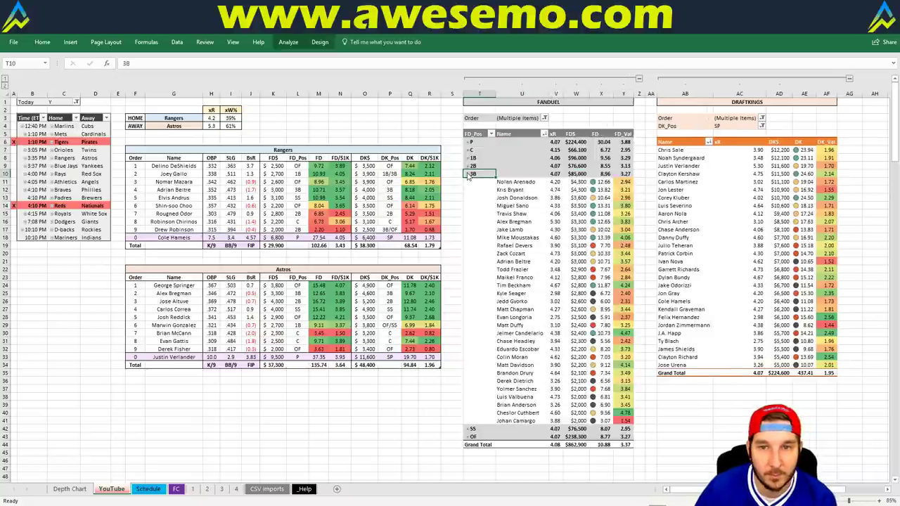
{"action": "left_click", "coordinate": [504, 221]}
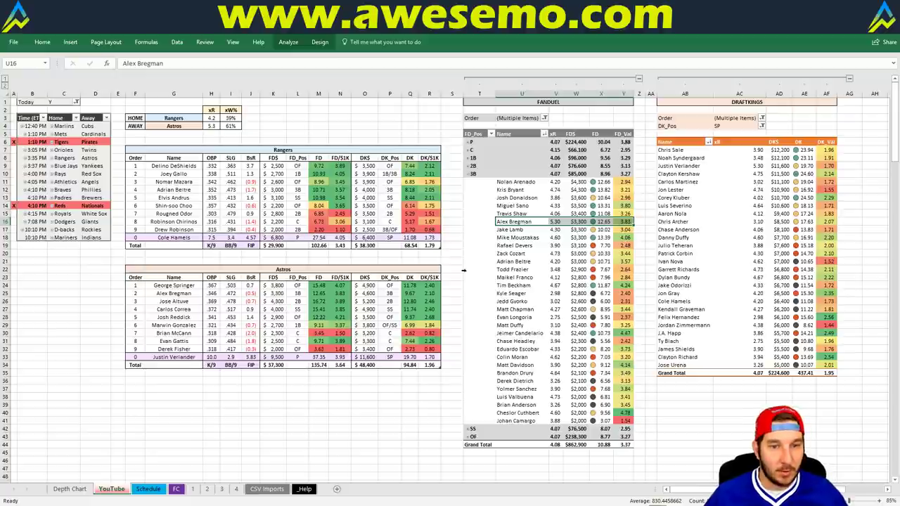
Step: Collapse the 3B group in the FanDuel pivot table and expand 2B to compare the second basemen
{"action": "left_click", "coordinate": [468, 173]}
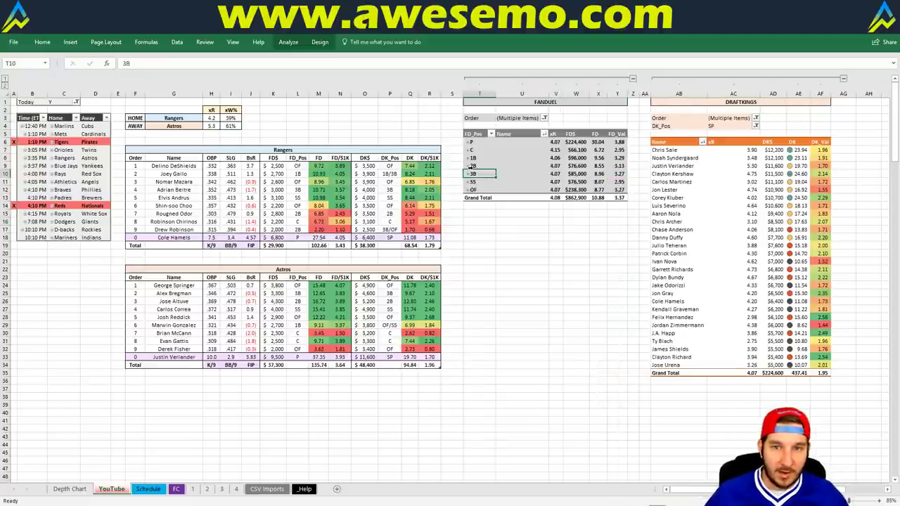
{"action": "left_click", "coordinate": [468, 166]}
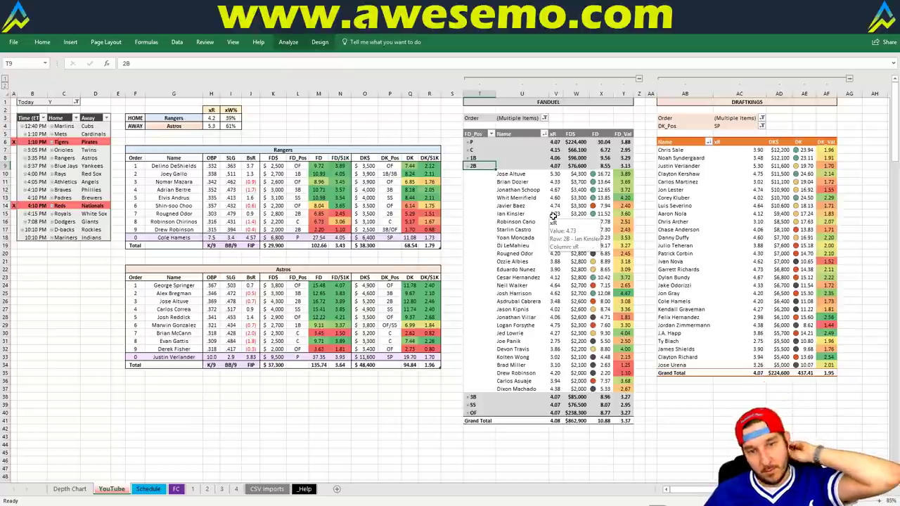
{"action": "left_click", "coordinate": [459, 125]}
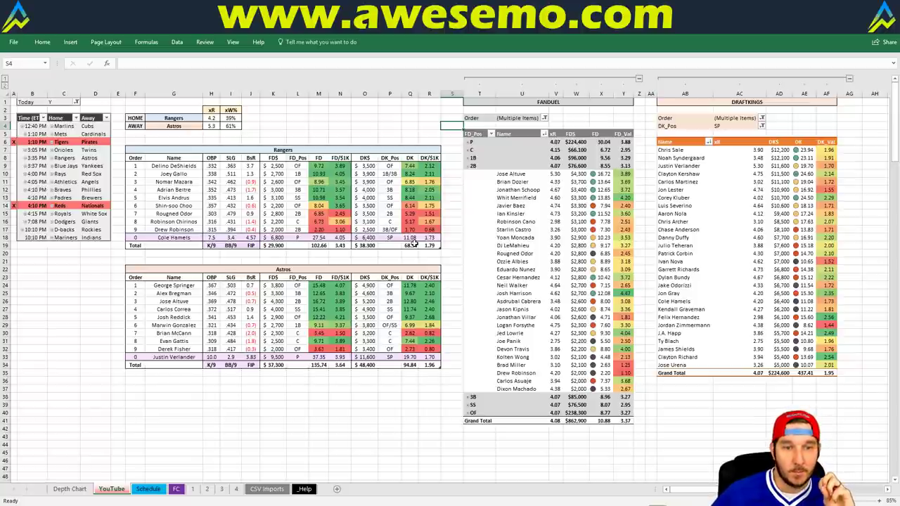
Step: Collapse the 2B group in the FanDuel pivot table and expand SS to compare the shortstops
{"action": "left_click", "coordinate": [464, 166]}
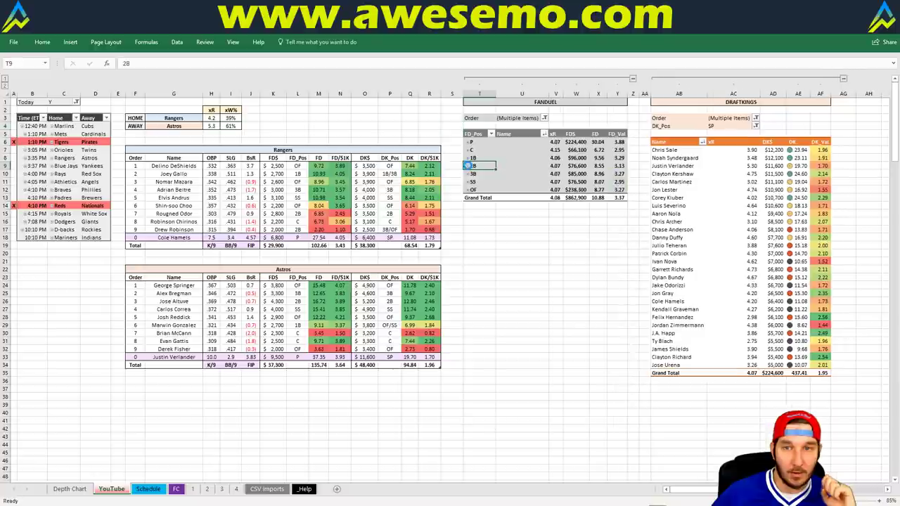
{"action": "left_click", "coordinate": [468, 183]}
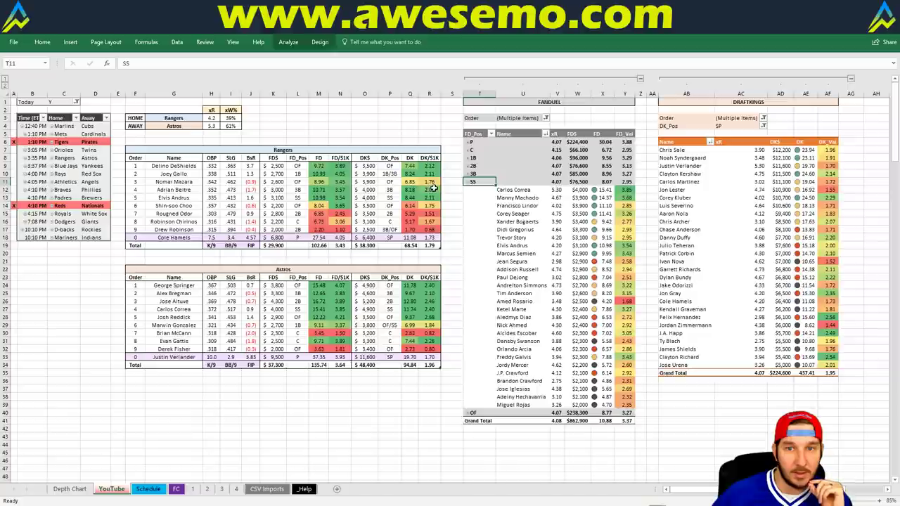
{"action": "left_click", "coordinate": [463, 251]}
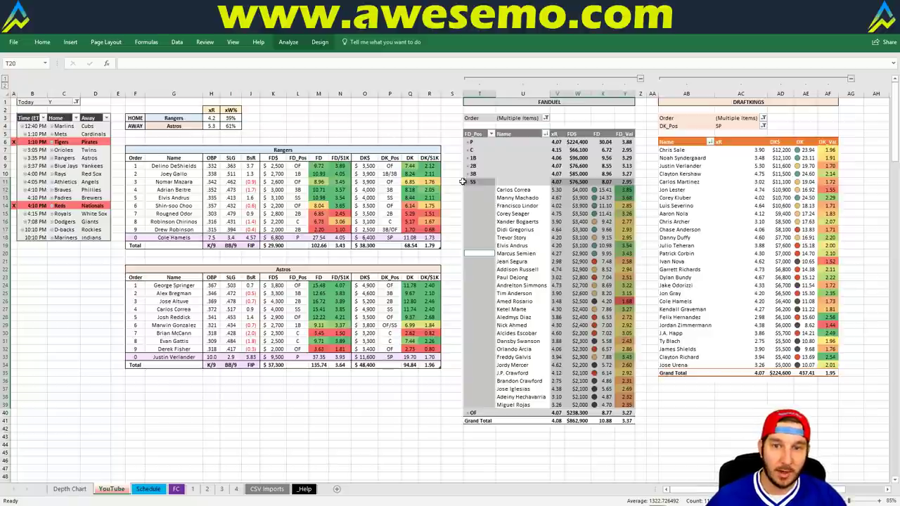
{"action": "left_click", "coordinate": [448, 110]}
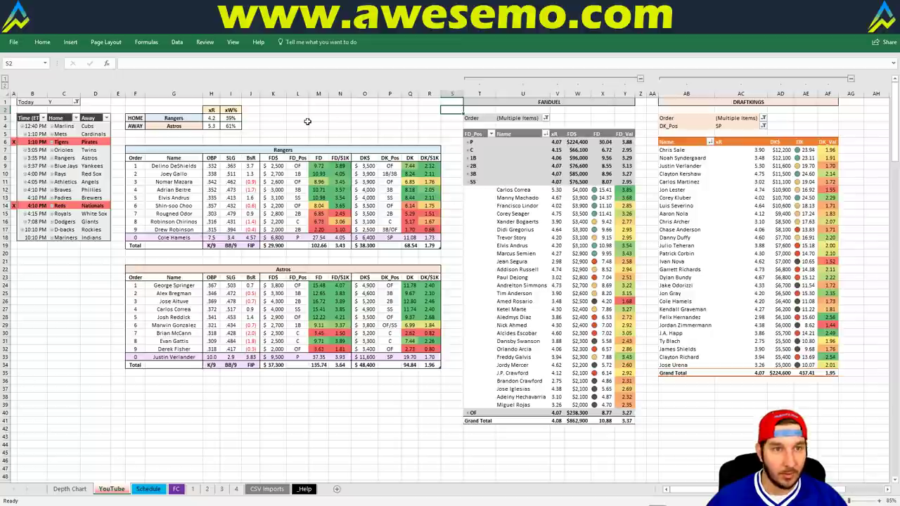
Step: Set the home team of the matchup to Blue Jays
{"action": "left_click", "coordinate": [157, 116]}
{"action": "type", "text": "BLUE"}
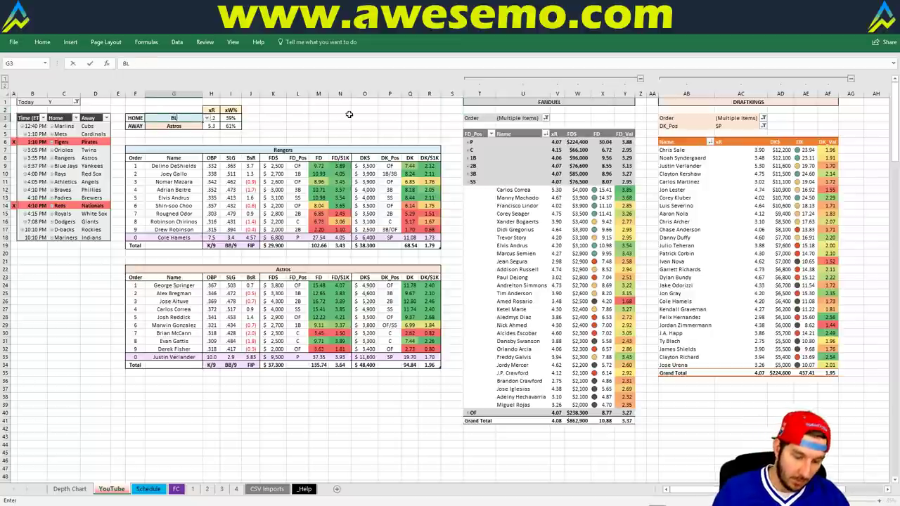
{"action": "key", "text": "BackSpace"}
{"action": "key", "text": "BackSpace"}
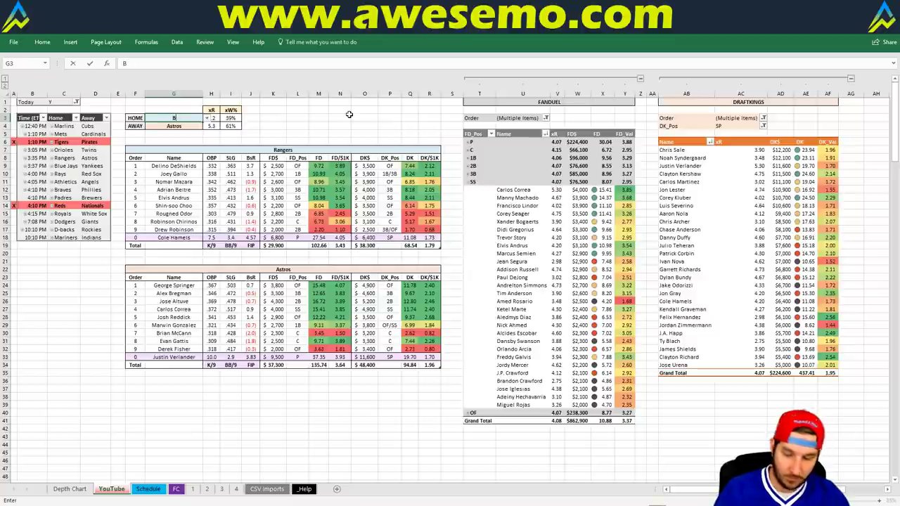
{"action": "type", "text": "ue Jays"}
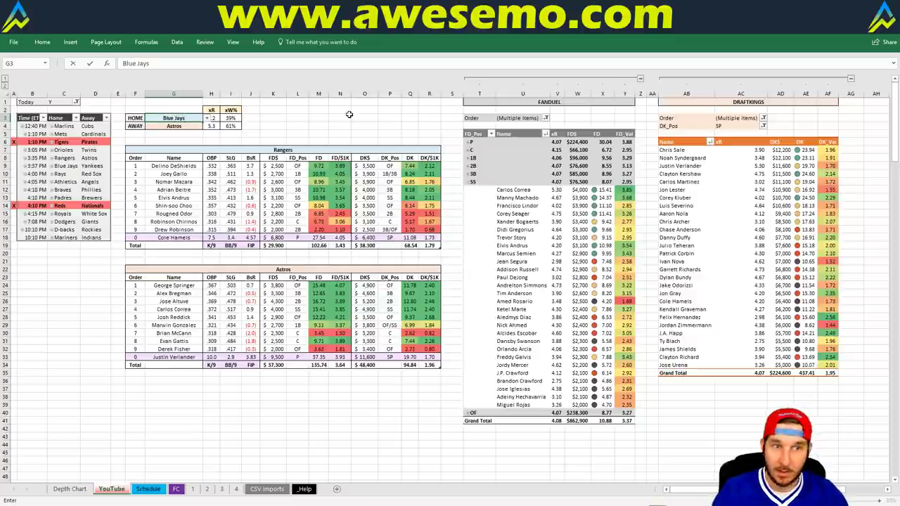
{"action": "key", "text": "Return"}
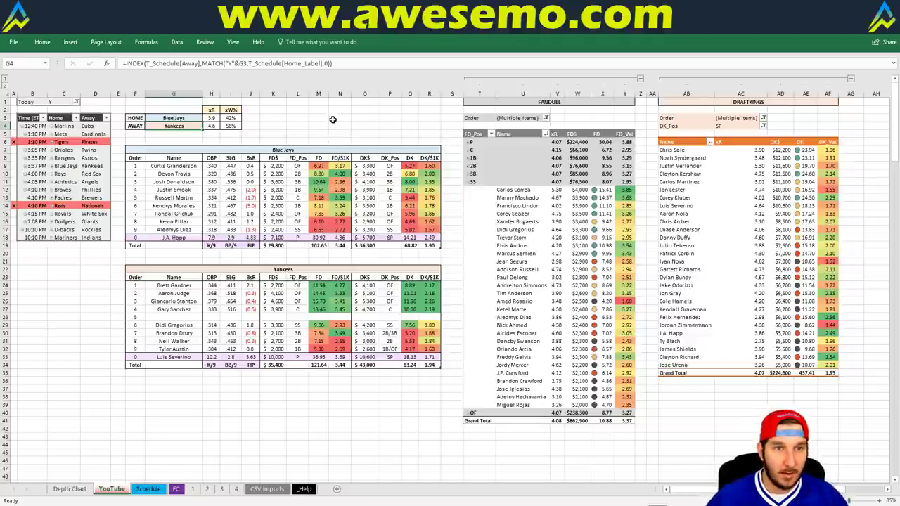
{"action": "left_click", "coordinate": [271, 117]}
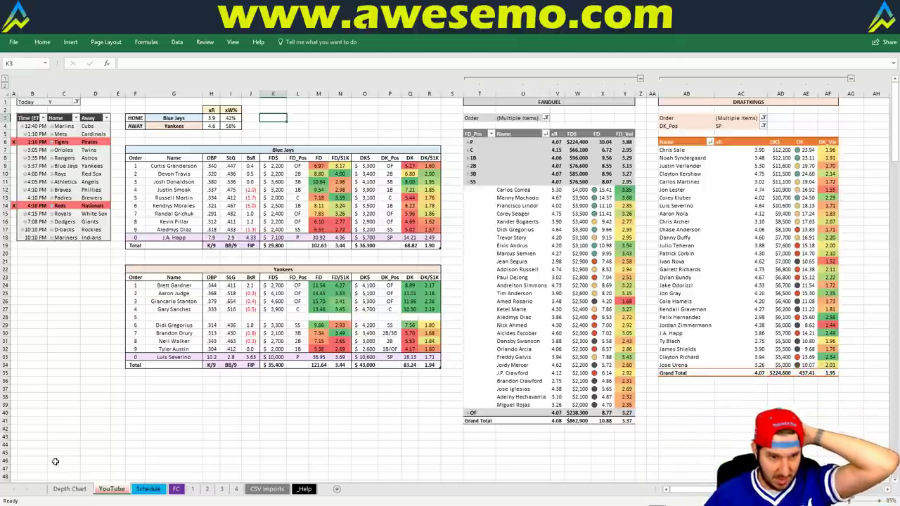
Step: Find the Yankees' players on the Depth Chart sheet and select Aaron Hicks's blank Order cell
{"action": "left_click", "coordinate": [70, 489]}
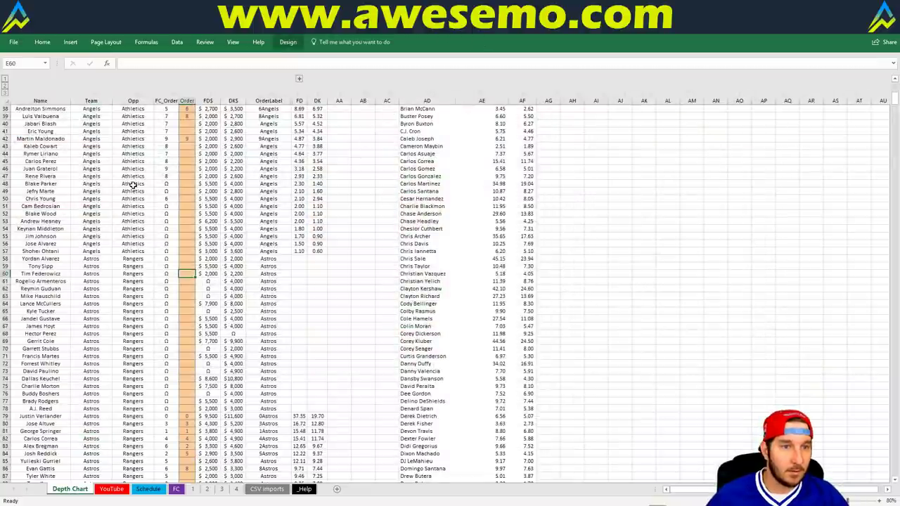
{"action": "scroll", "coordinate": [137, 190], "scroll_direction": "down", "scroll_amount": 20}
{"action": "scroll", "coordinate": [141, 206], "scroll_direction": "down", "scroll_amount": 20}
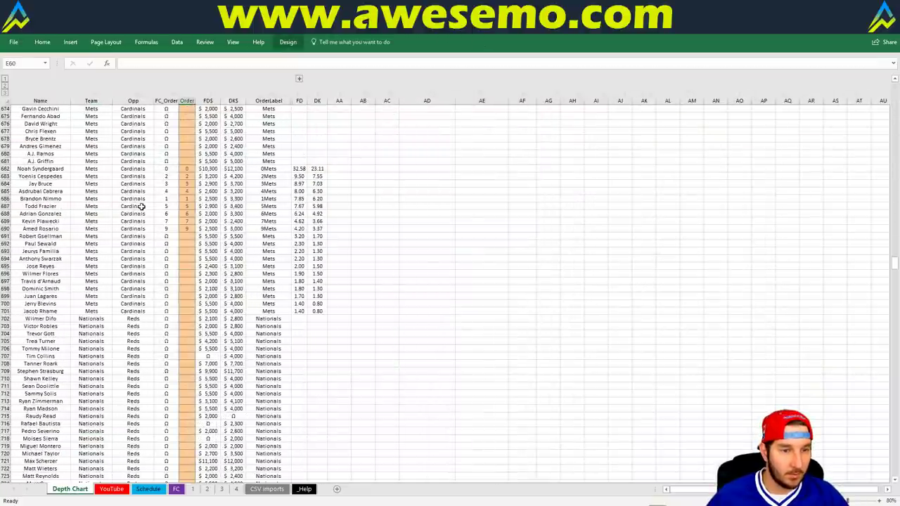
{"action": "scroll", "coordinate": [142, 217], "scroll_direction": "down", "scroll_amount": 20}
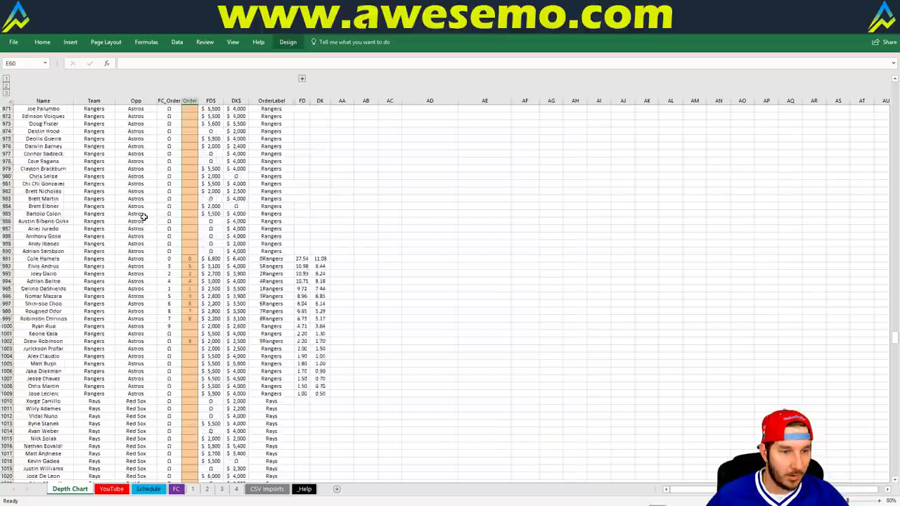
{"action": "scroll", "coordinate": [144, 217], "scroll_direction": "down", "scroll_amount": 20}
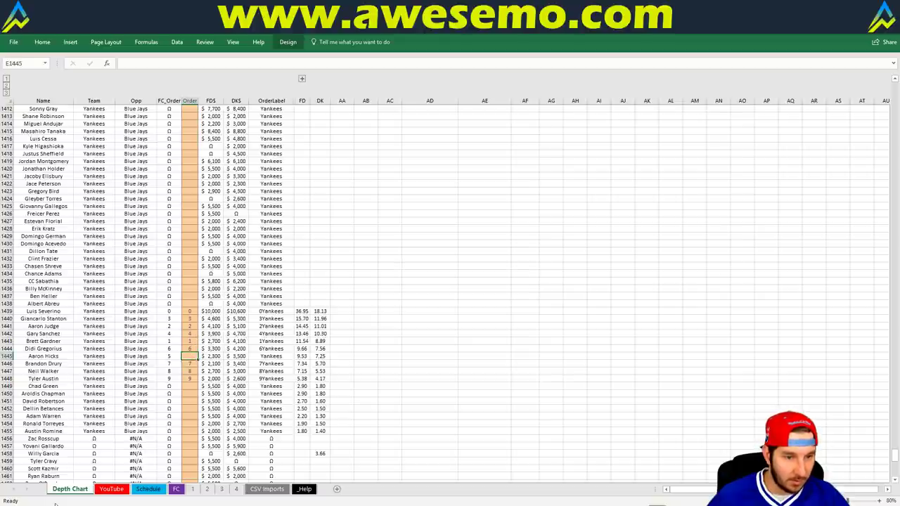
Step: Switch to the browser, open RotoGrinders' DraftKings MLB starting lineups in a new tab, and look through the listed games
{"action": "key", "text": "alt+Tab"}
{"action": "key", "text": "ctrl+Tab"}
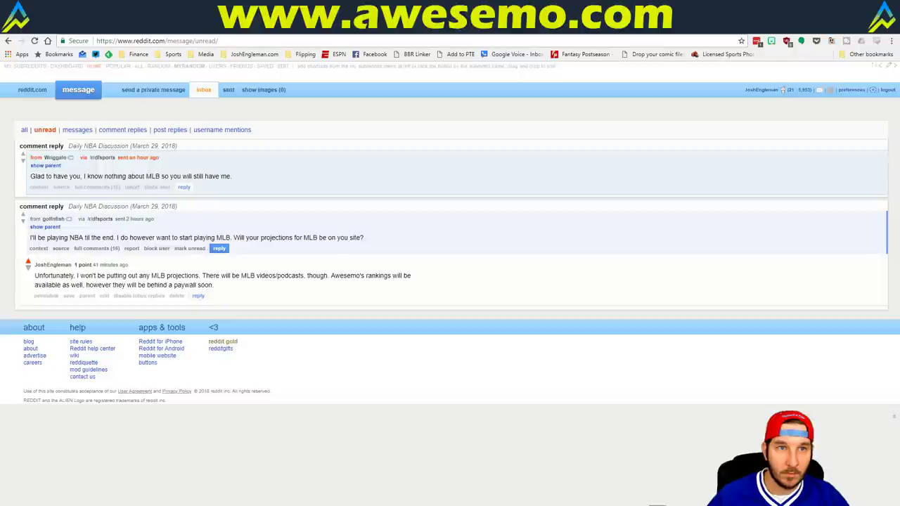
{"action": "key", "text": "ctrl+t"}
{"action": "type", "text": "rotogr"}
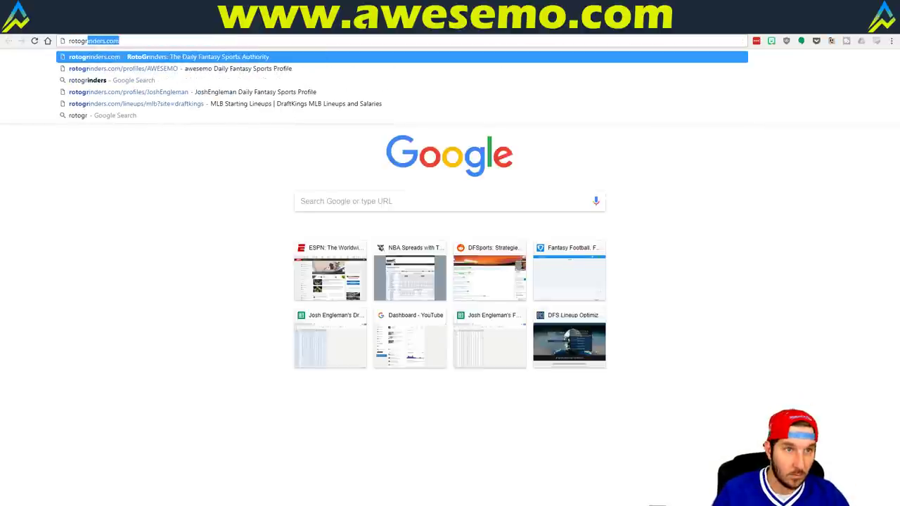
{"action": "key", "text": "Return"}
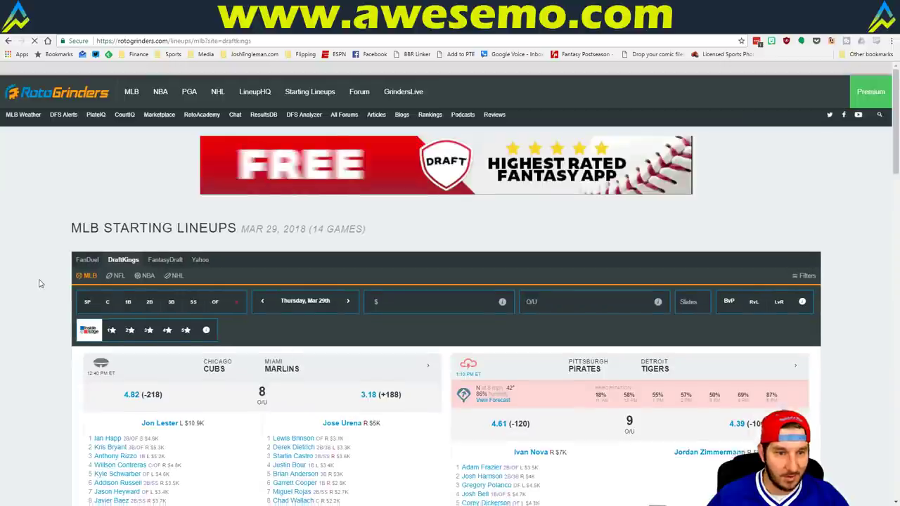
{"action": "scroll", "coordinate": [40, 284], "scroll_direction": "down", "scroll_amount": 3}
{"action": "scroll", "coordinate": [41, 283], "scroll_direction": "down", "scroll_amount": 2}
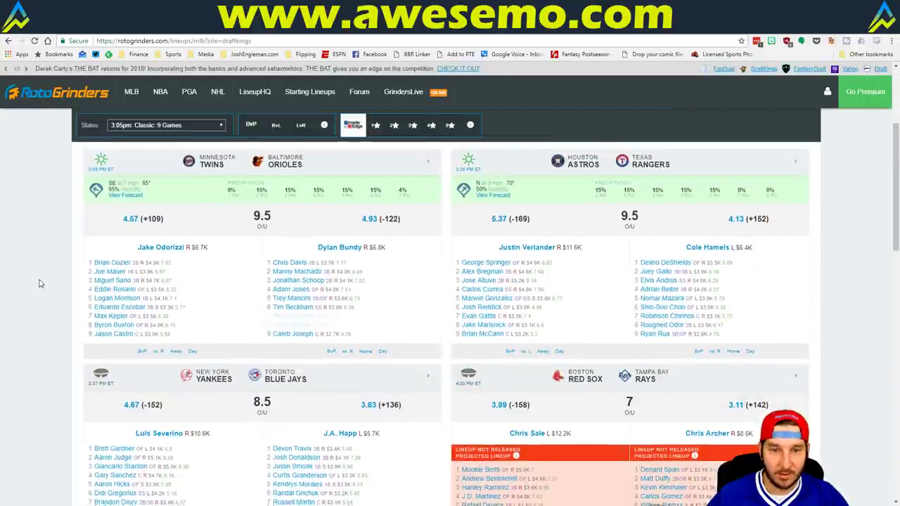
{"action": "scroll", "coordinate": [41, 283], "scroll_direction": "down", "scroll_amount": 5}
{"action": "scroll", "coordinate": [40, 283], "scroll_direction": "down", "scroll_amount": 7}
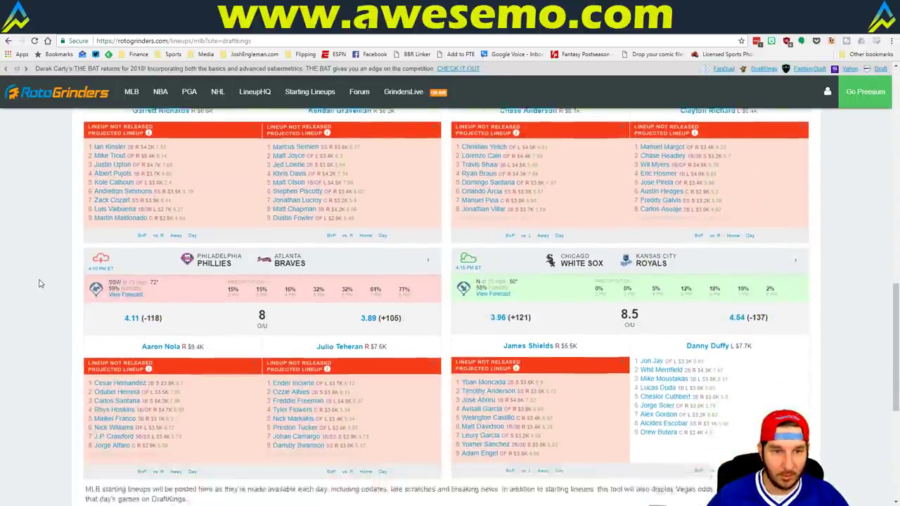
{"action": "scroll", "coordinate": [40, 283], "scroll_direction": "up", "scroll_amount": 15}
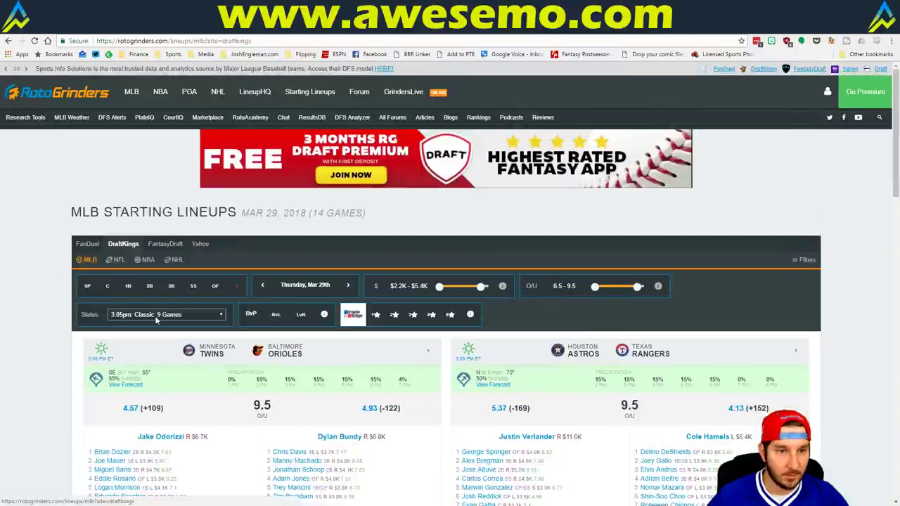
Step: Show the 1:10pm Pick'Em (All Day) 14-game slate and find the Yankees' starting lineup against the Blue Jays
{"action": "left_click", "coordinate": [144, 314]}
{"action": "left_click", "coordinate": [151, 347]}
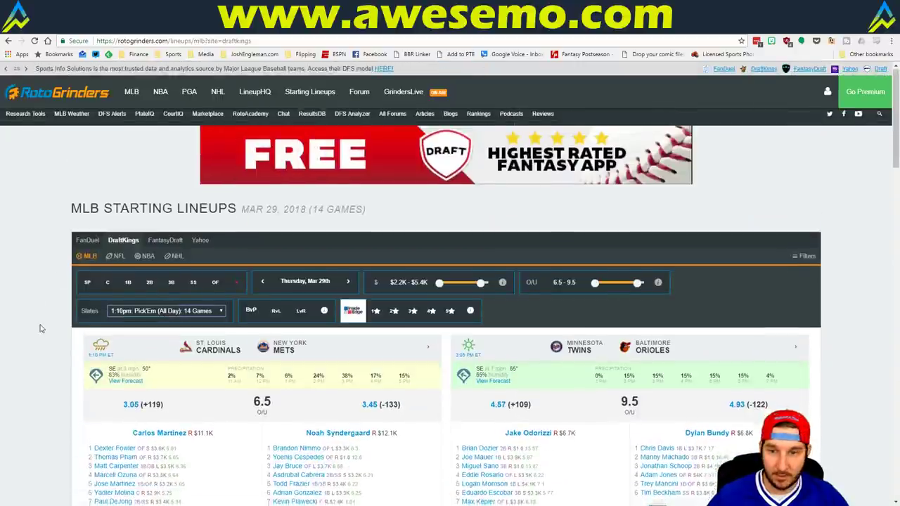
{"action": "scroll", "coordinate": [48, 331], "scroll_direction": "down", "scroll_amount": 5}
{"action": "scroll", "coordinate": [48, 331], "scroll_direction": "down", "scroll_amount": 6}
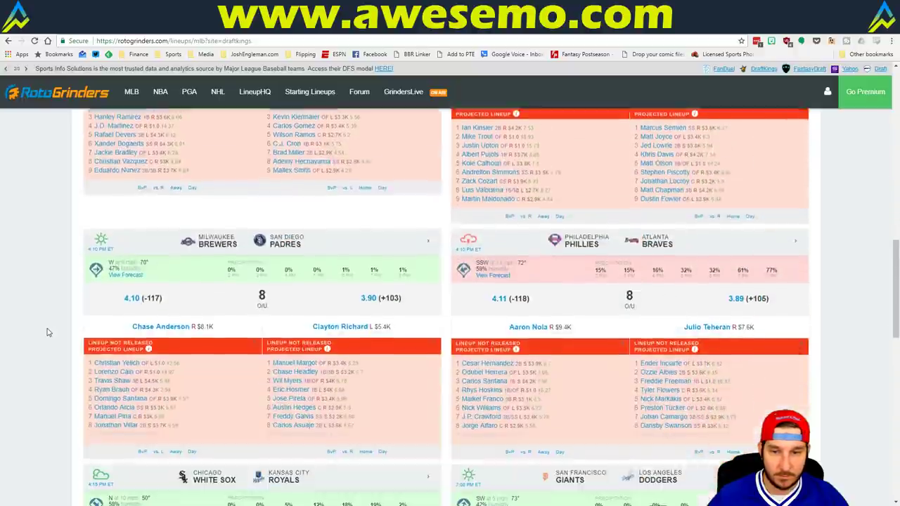
{"action": "scroll", "coordinate": [48, 332], "scroll_direction": "down", "scroll_amount": 7}
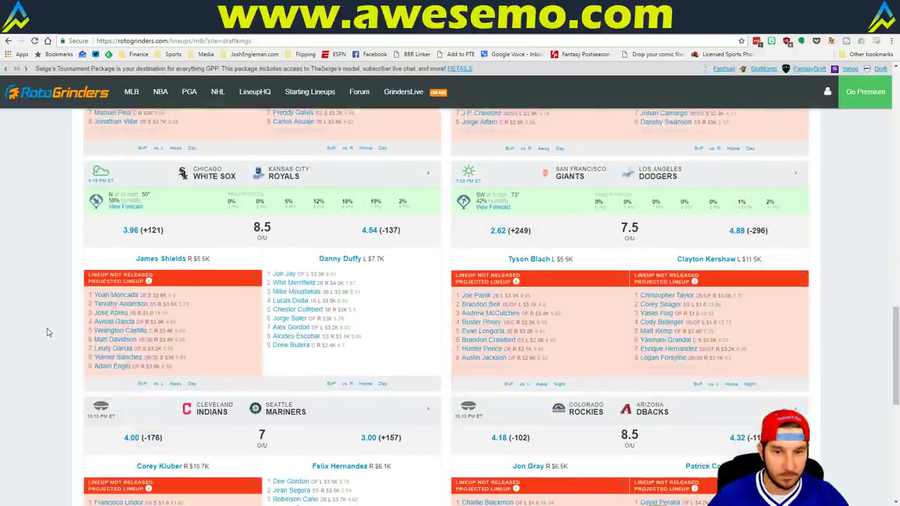
{"action": "scroll", "coordinate": [47, 332], "scroll_direction": "up", "scroll_amount": 15}
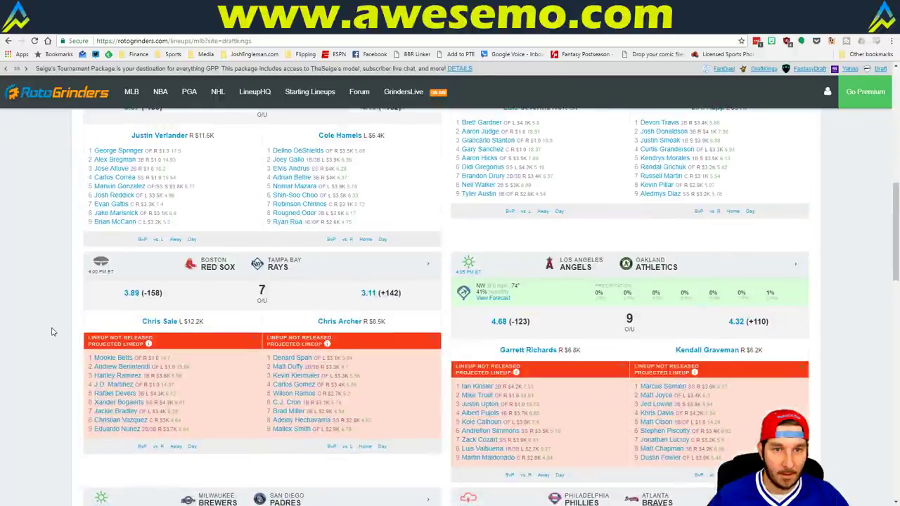
{"action": "scroll", "coordinate": [51, 331], "scroll_direction": "down", "scroll_amount": 2}
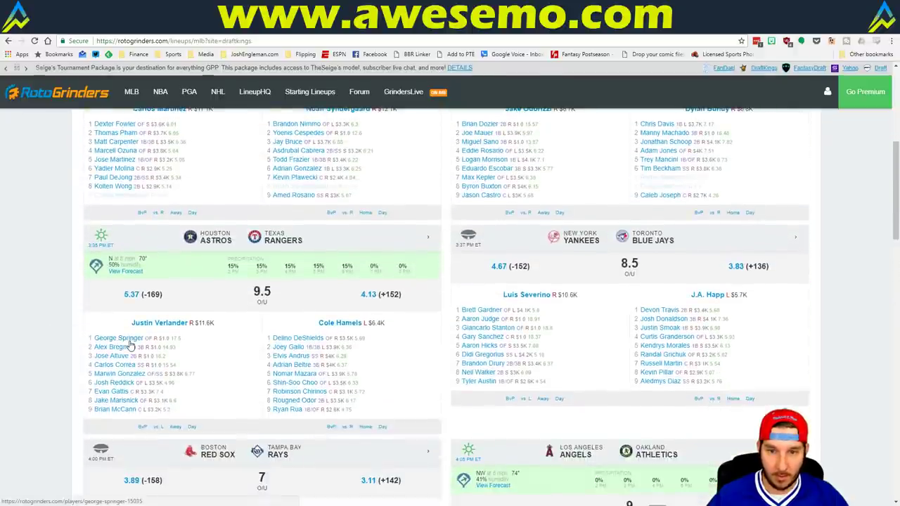
Step: Switch back to the Excel workbook and set Aaron Hicks's Order to 5 on the Depth Chart sheet
{"action": "key", "text": "alt+Tab"}
{"action": "type", "text": "5"}
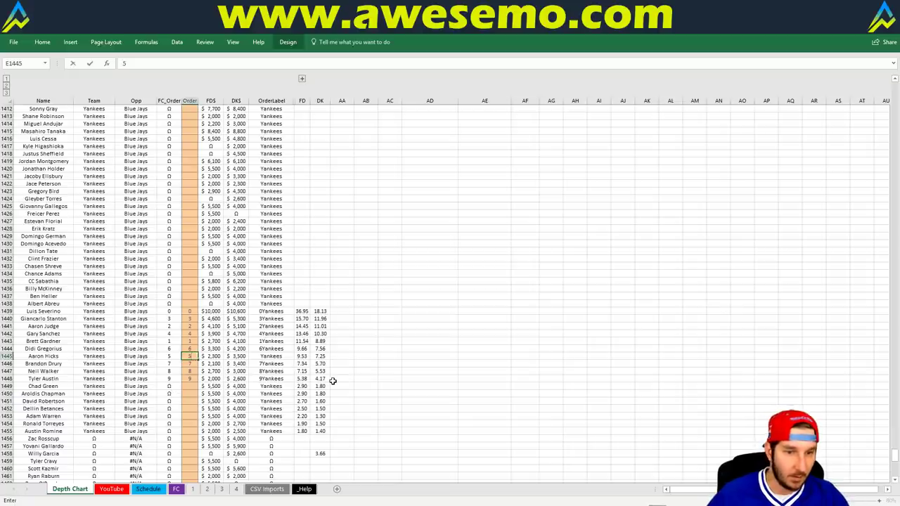
{"action": "key", "text": "Return"}
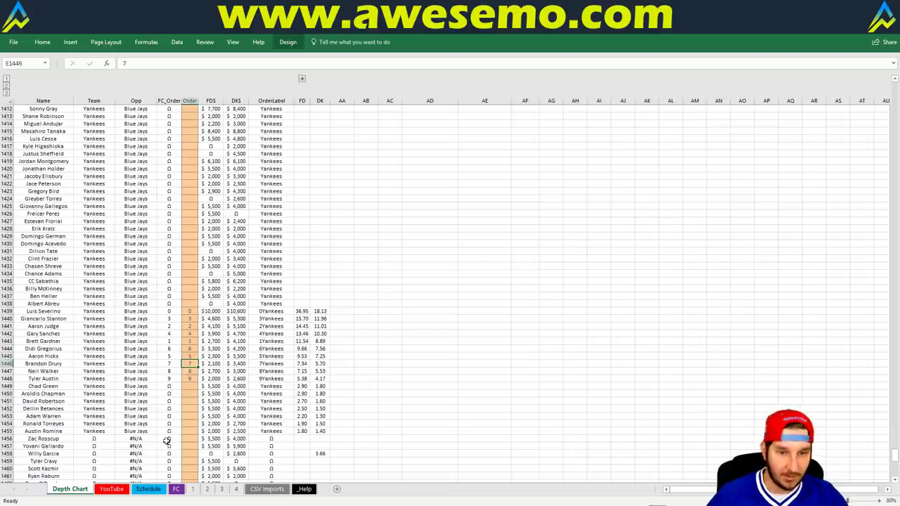
Step: Return to the YouTube sheet, collapse the SS group in the FanDuel pivot table and expand P to compare the pitchers
{"action": "left_click", "coordinate": [126, 490]}
{"action": "left_click", "coordinate": [73, 327]}
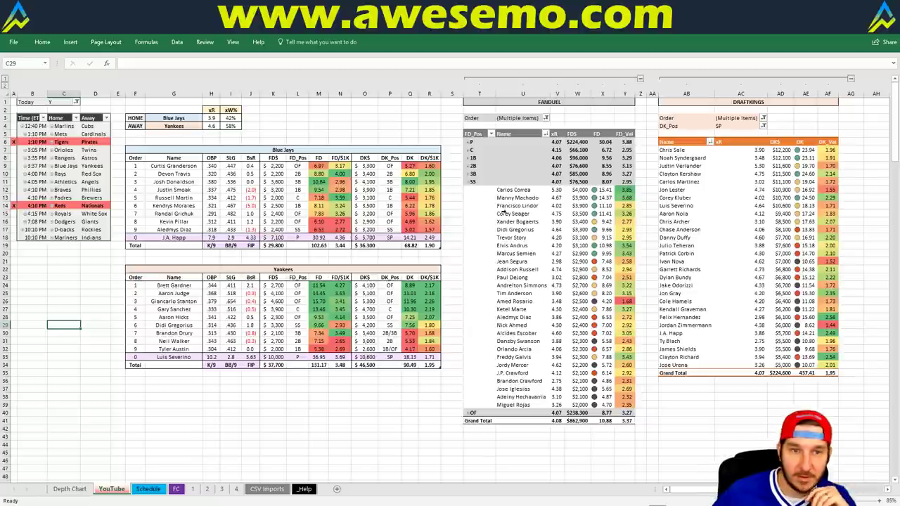
{"action": "left_click", "coordinate": [465, 182]}
{"action": "left_click", "coordinate": [469, 142]}
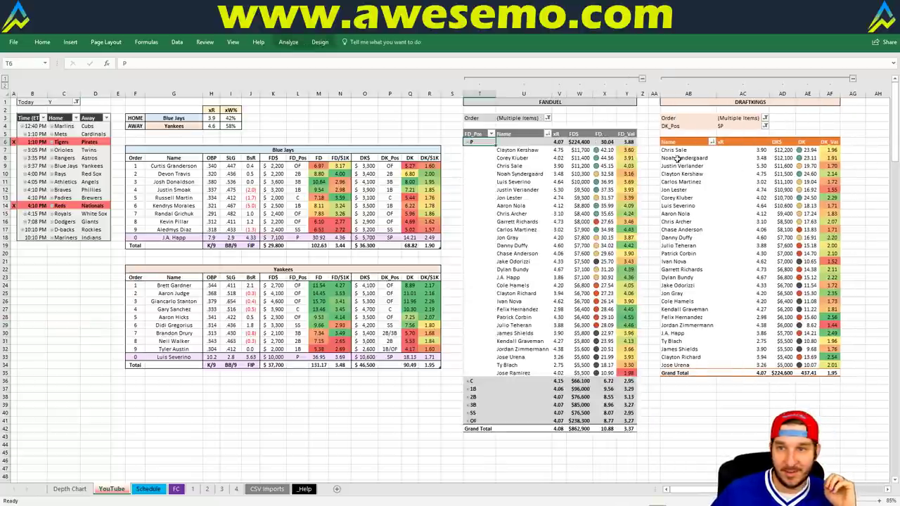
{"action": "left_click", "coordinate": [733, 245]}
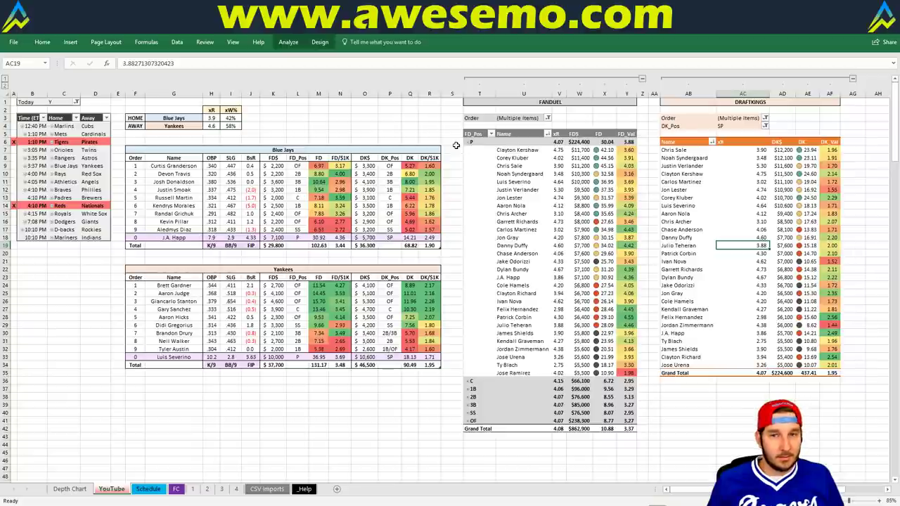
Step: Review the Blue Jays and Yankees matchup alongside the starting pitchers' FanDuel and DraftKings projections
{"action": "left_click", "coordinate": [181, 118]}
{"action": "left_click", "coordinate": [307, 133]}
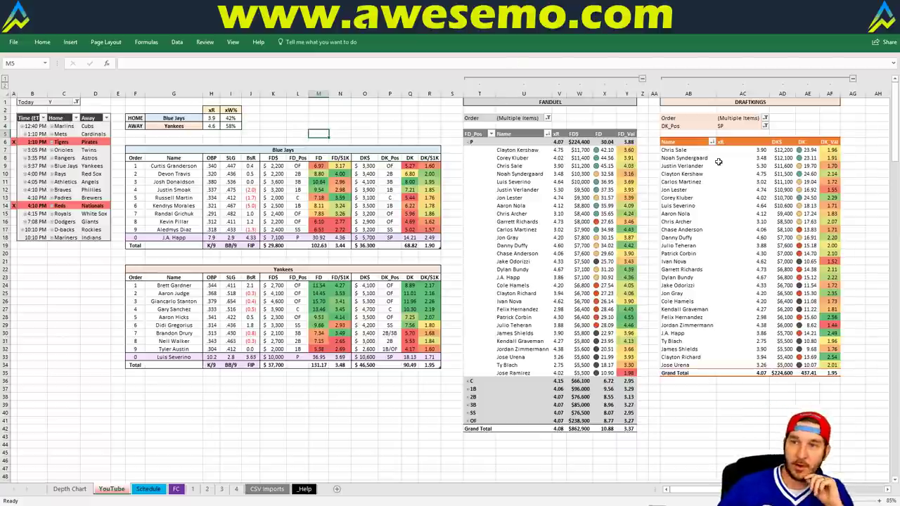
{"action": "left_click", "coordinate": [801, 205]}
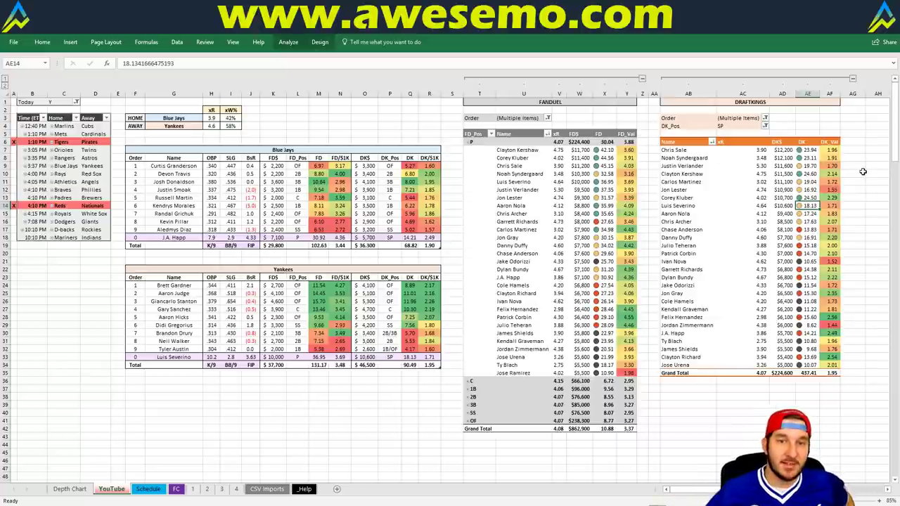
{"action": "left_click", "coordinate": [467, 142]}
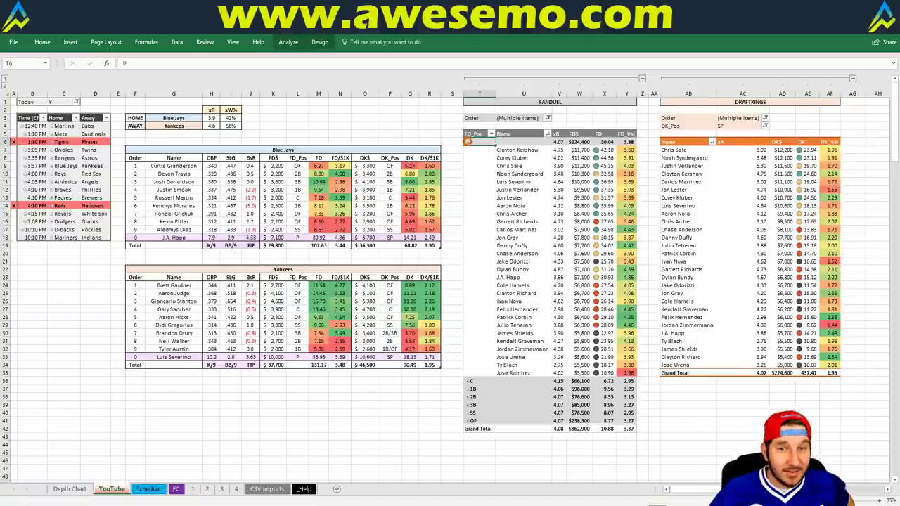
{"action": "left_click", "coordinate": [467, 142]}
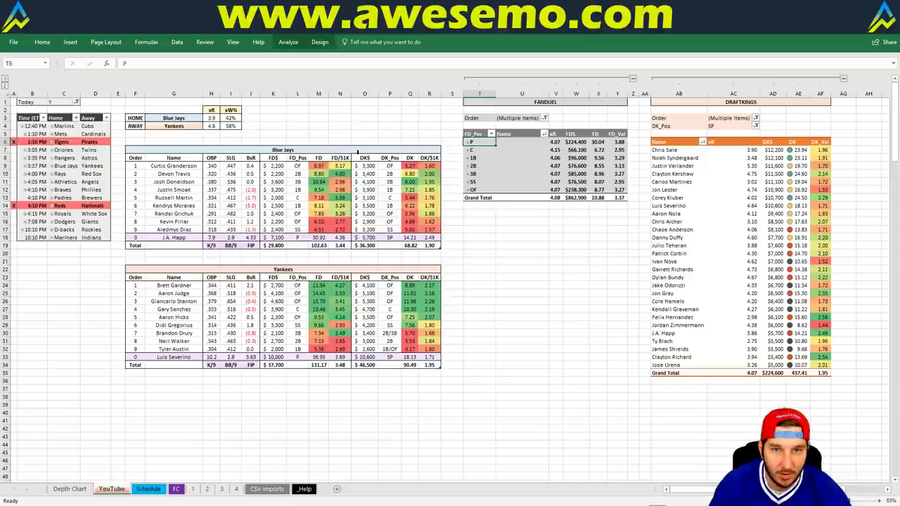
{"action": "left_click", "coordinate": [468, 142]}
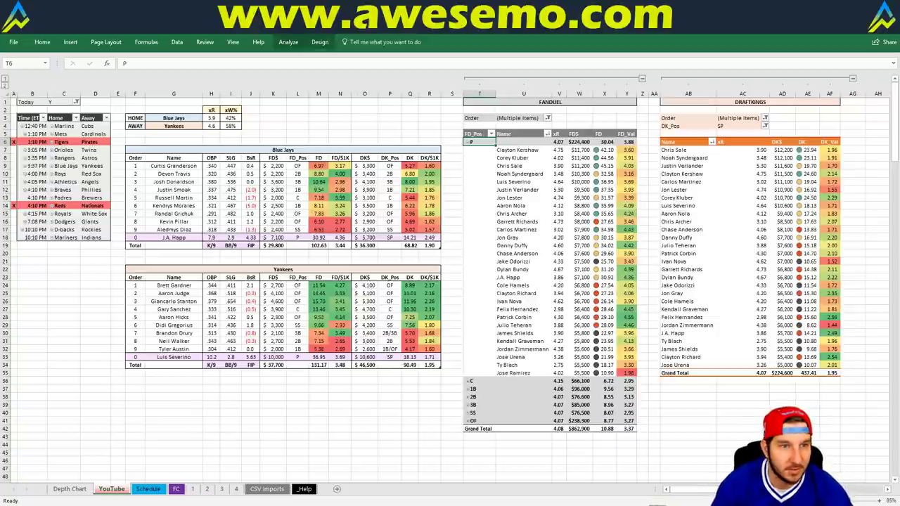
Step: Check the Rogers Centre weather for Yankees at Blue Jays on dailybaseballdata.com in the browser, and return to the Excel workbook
{"action": "key", "text": "alt+Tab"}
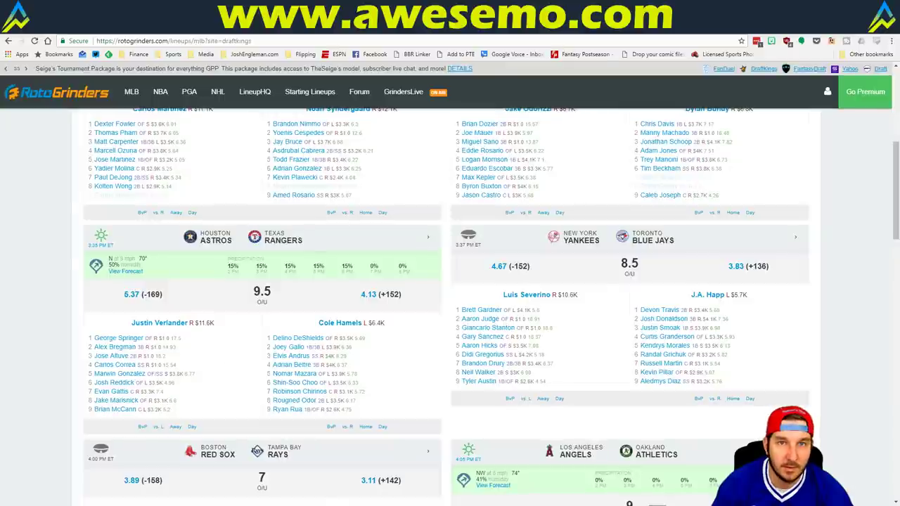
{"action": "key", "text": "ctrl+Tab"}
{"action": "scroll", "coordinate": [684, 237], "scroll_direction": "down", "scroll_amount": 2}
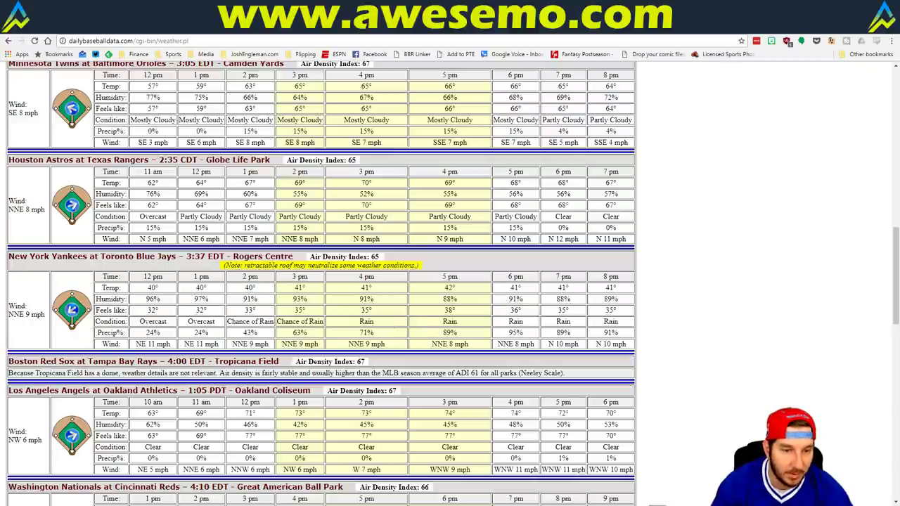
{"action": "left_click", "coordinate": [116, 467]}
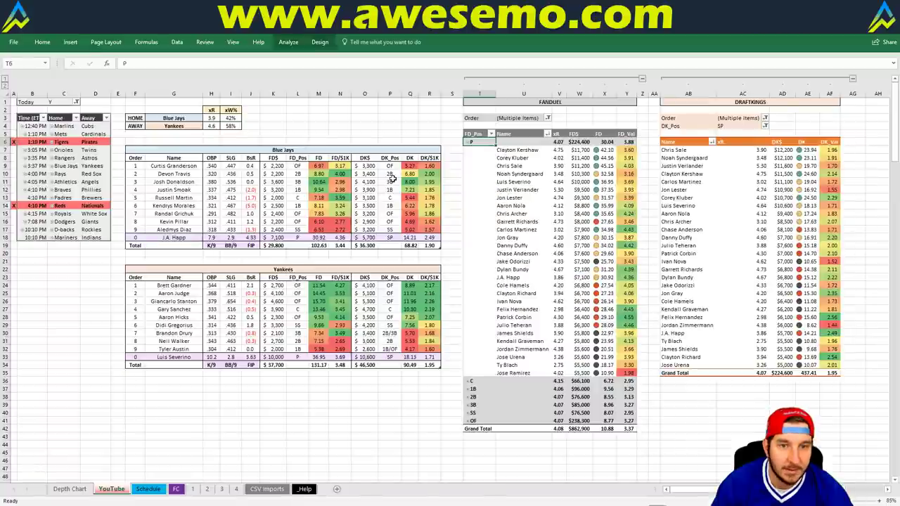
Step: Examine the Blue Jays and Yankees hitters' projections and the Yankees' expected runs on the YouTube sheet
{"action": "left_click", "coordinate": [370, 132]}
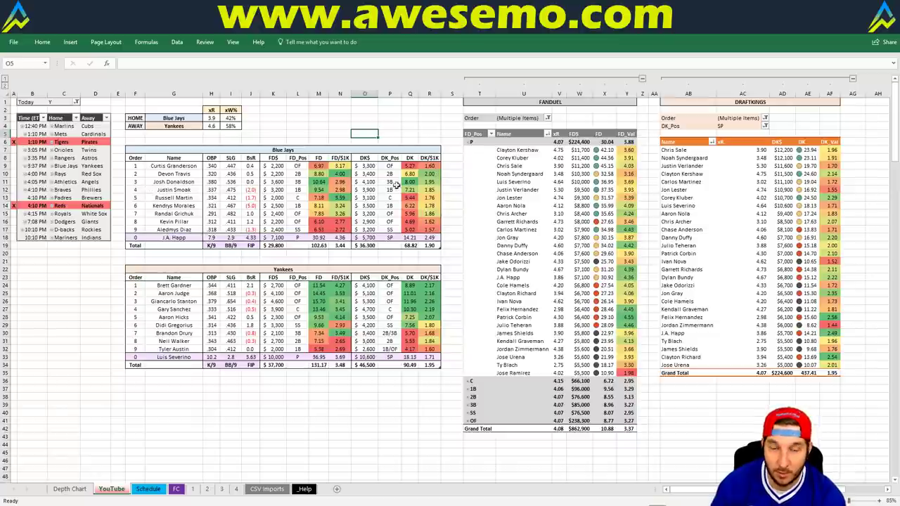
{"action": "left_click", "coordinate": [339, 262]}
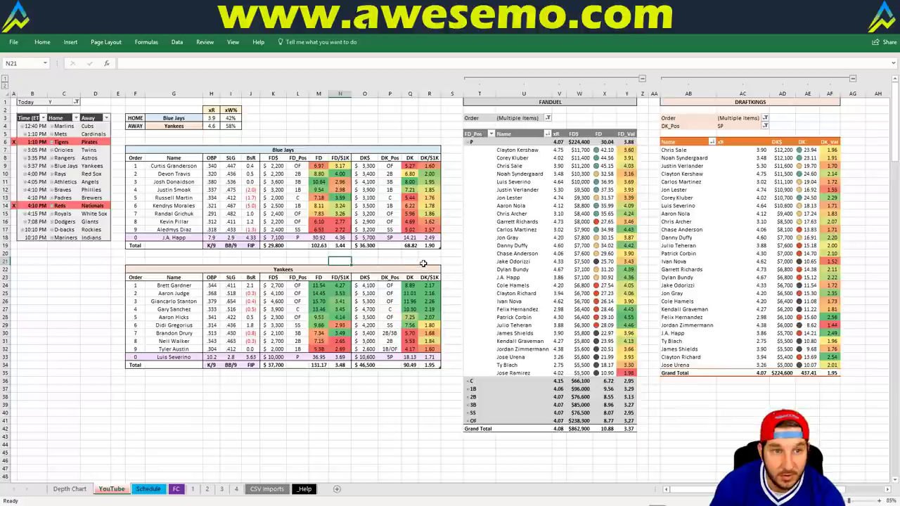
{"action": "left_click", "coordinate": [211, 126]}
{"action": "left_click", "coordinate": [315, 127]}
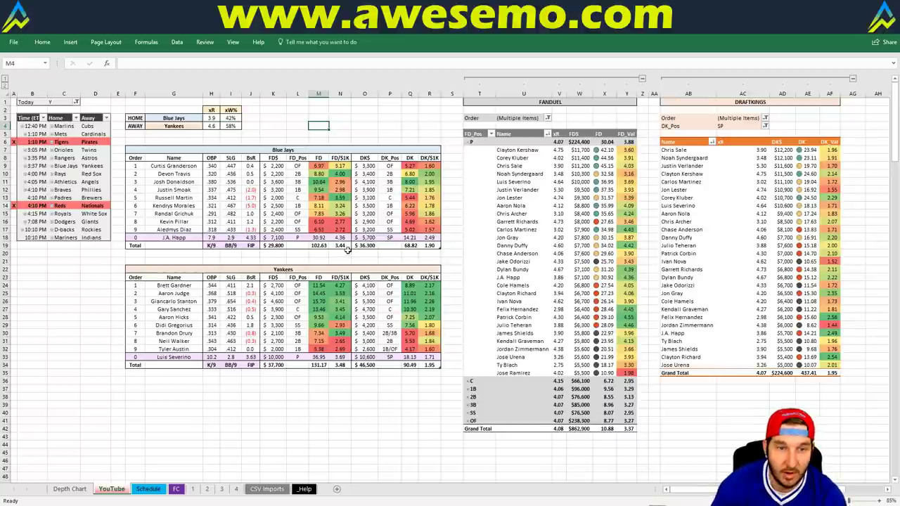
Step: Collapse the P group in the FanDuel pivot table and expand C to compare the catchers with both lineups
{"action": "left_click", "coordinate": [467, 141]}
{"action": "left_click", "coordinate": [468, 151]}
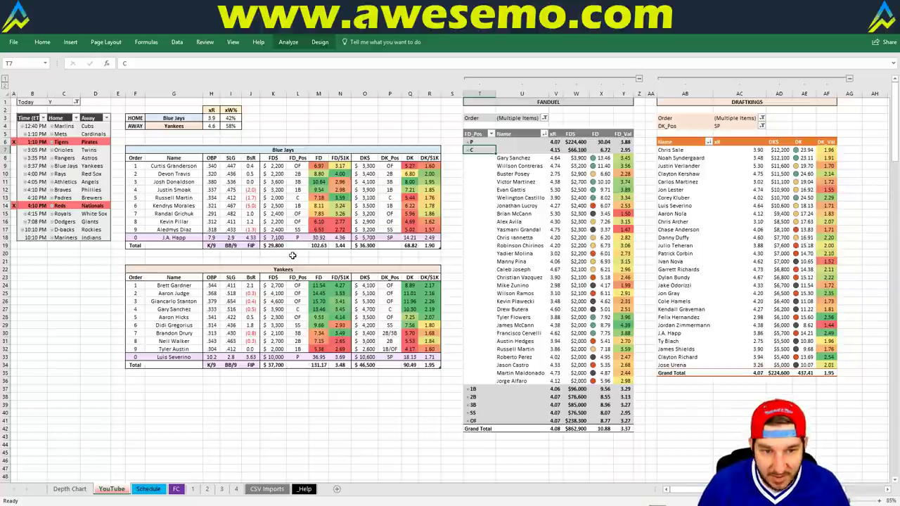
{"action": "left_click", "coordinate": [326, 260]}
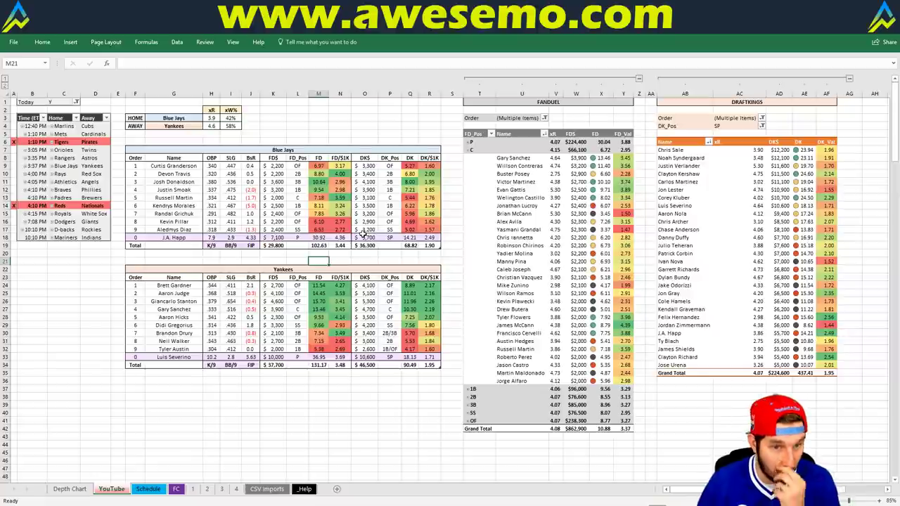
{"action": "left_click", "coordinate": [452, 213]}
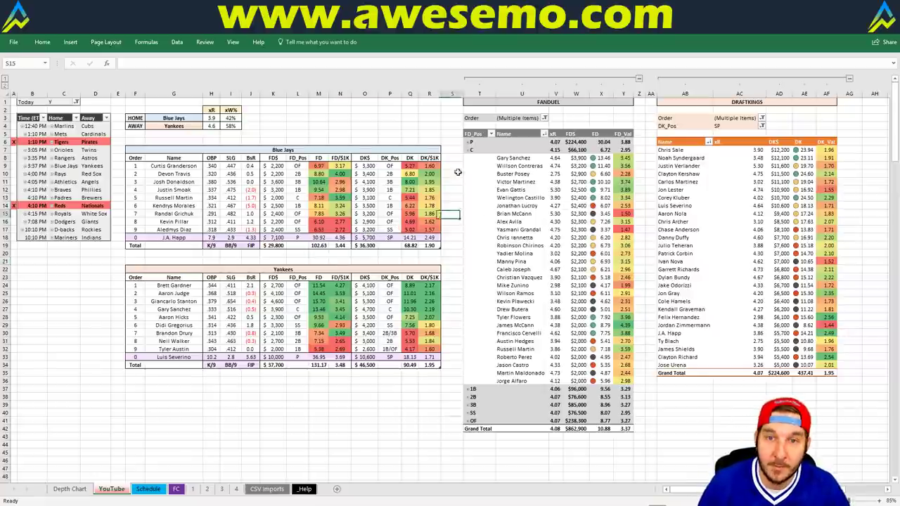
Step: Expand SS instead of C in the FanDuel pivot table and filter the DraftKings pivot table to shortstop-eligible positions
{"action": "left_click", "coordinate": [468, 150]}
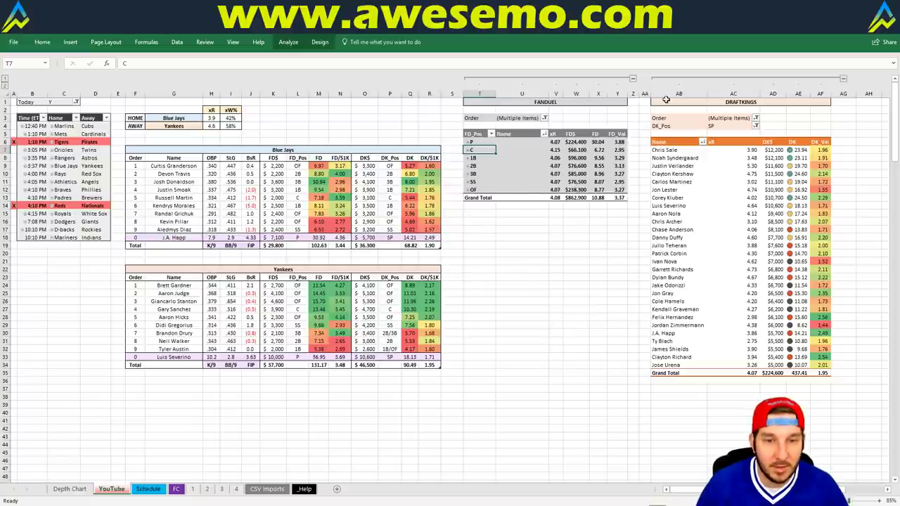
{"action": "left_click", "coordinate": [466, 181]}
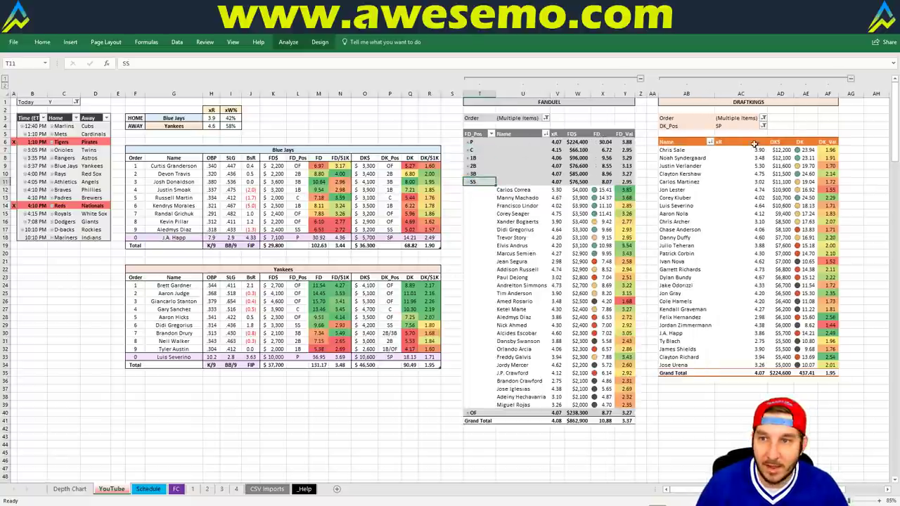
{"action": "left_click", "coordinate": [710, 142]}
{"action": "key", "text": "Escape"}
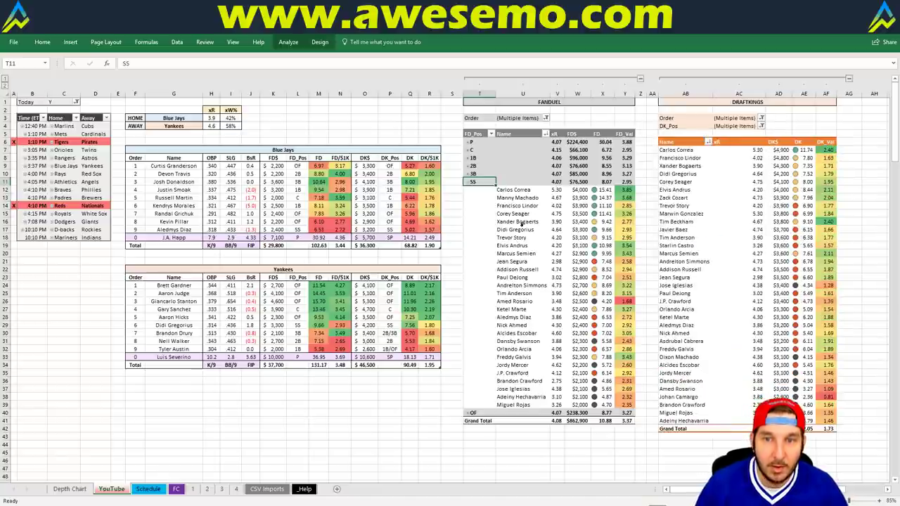
Step: Compare Didi Gregorius's FanDuel row with his DraftKings row and value among the shortstops
{"action": "left_click_drag", "start_coordinate": [519, 229], "coordinate": [626, 229]}
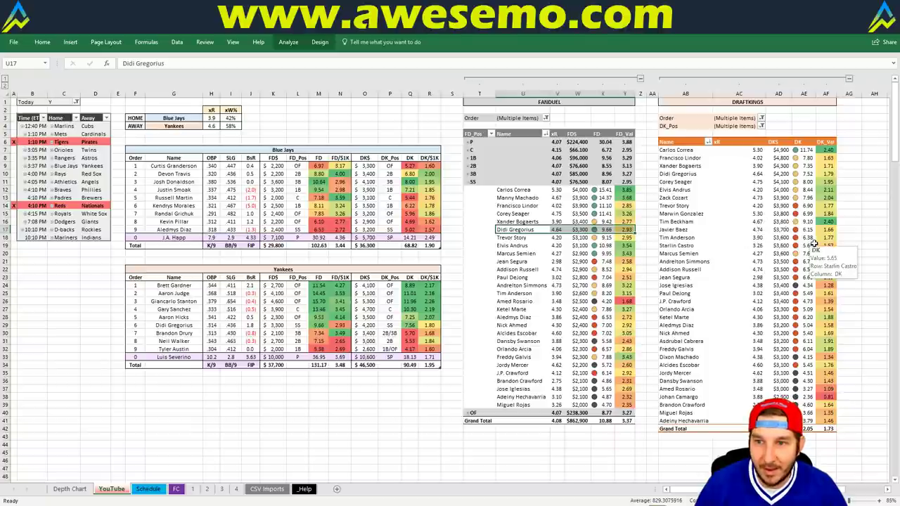
{"action": "left_click_drag", "start_coordinate": [688, 173], "coordinate": [814, 175]}
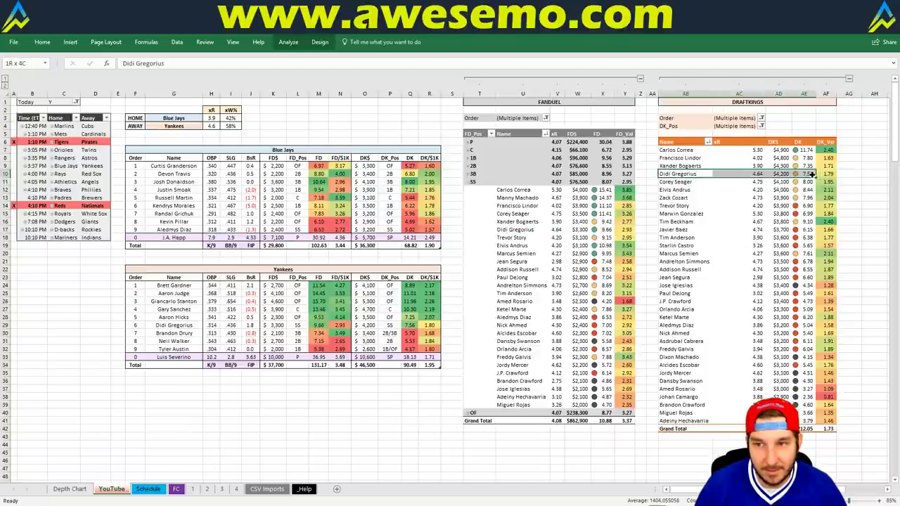
{"action": "left_click", "coordinate": [826, 174]}
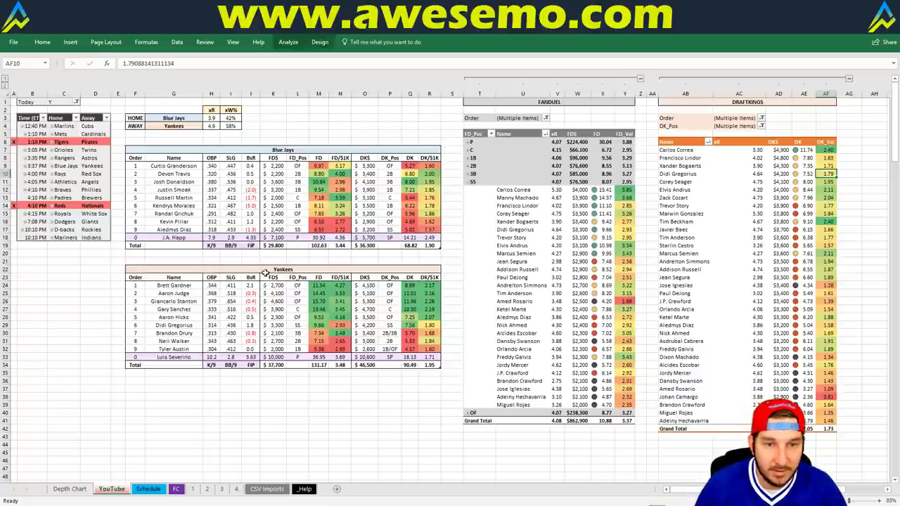
Step: Expand P instead of SS in the FanDuel pivot table and set the matchup's home team to Rays
{"action": "left_click", "coordinate": [469, 182]}
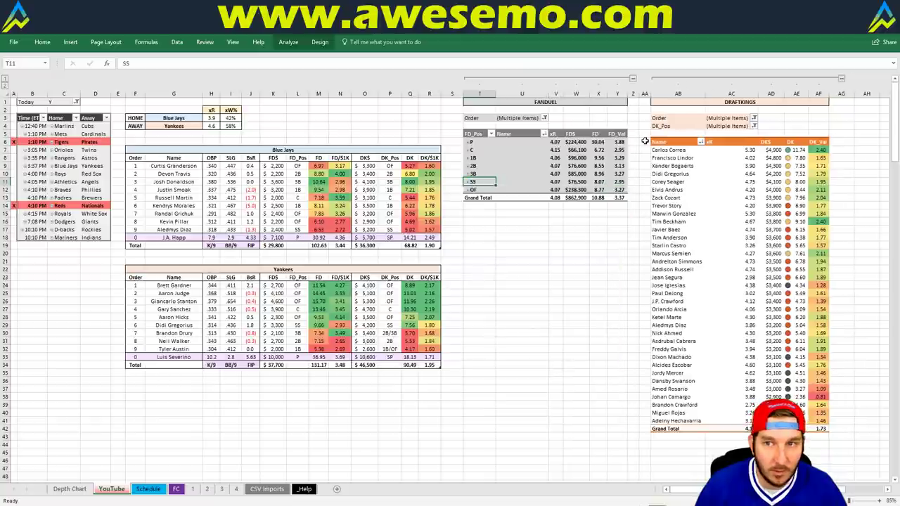
{"action": "left_click", "coordinate": [467, 141]}
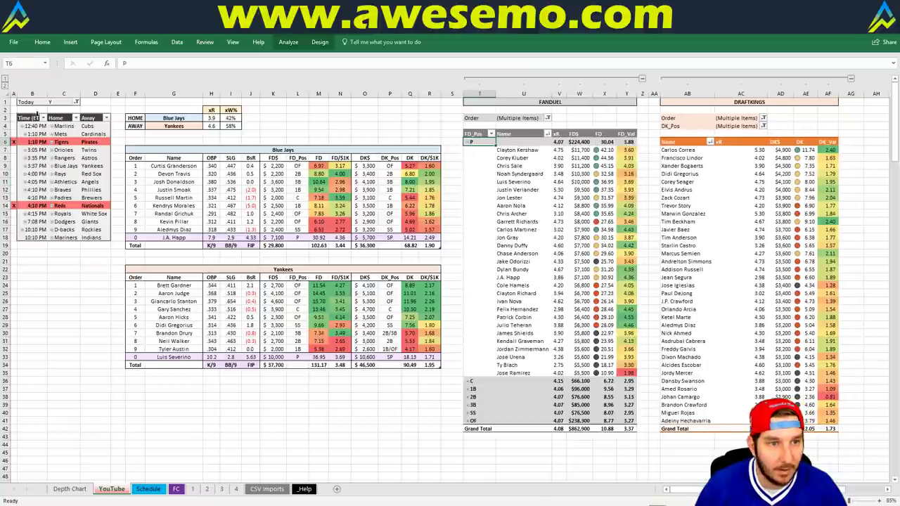
{"action": "left_click", "coordinate": [158, 118]}
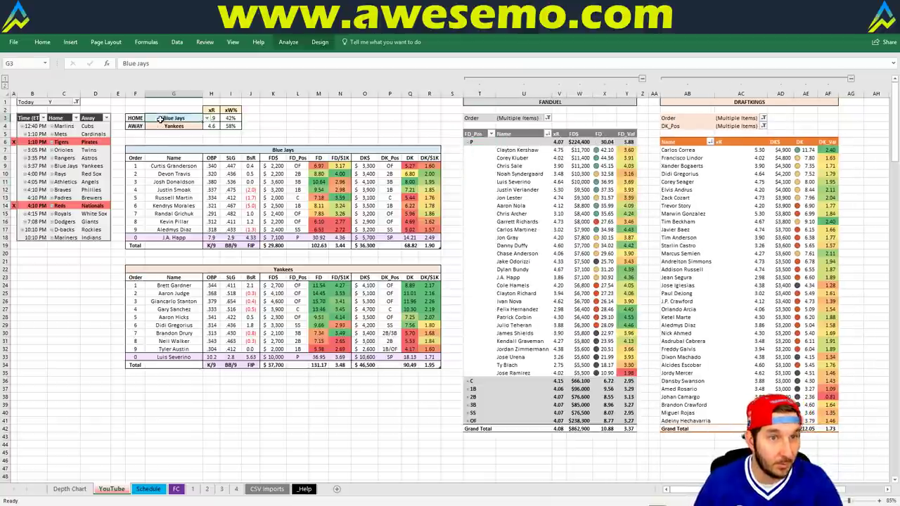
{"action": "type", "text": "Rays"}
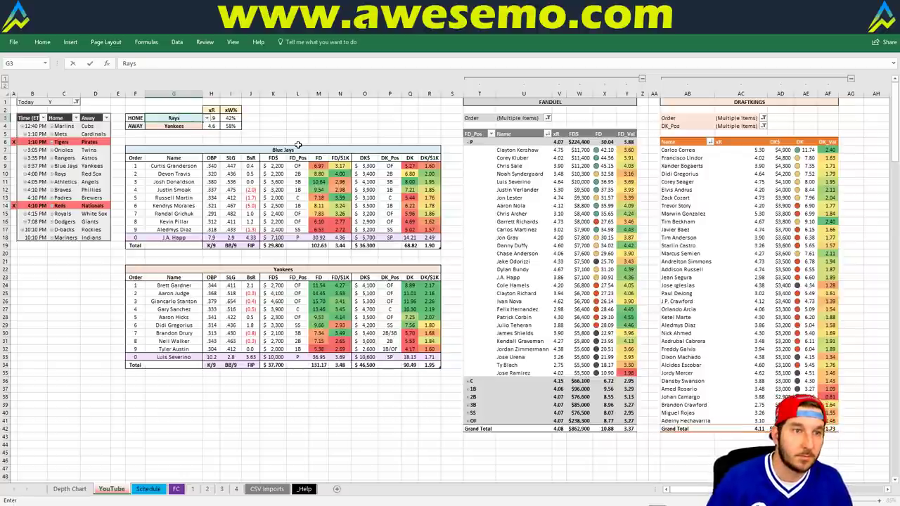
{"action": "key", "text": "Return"}
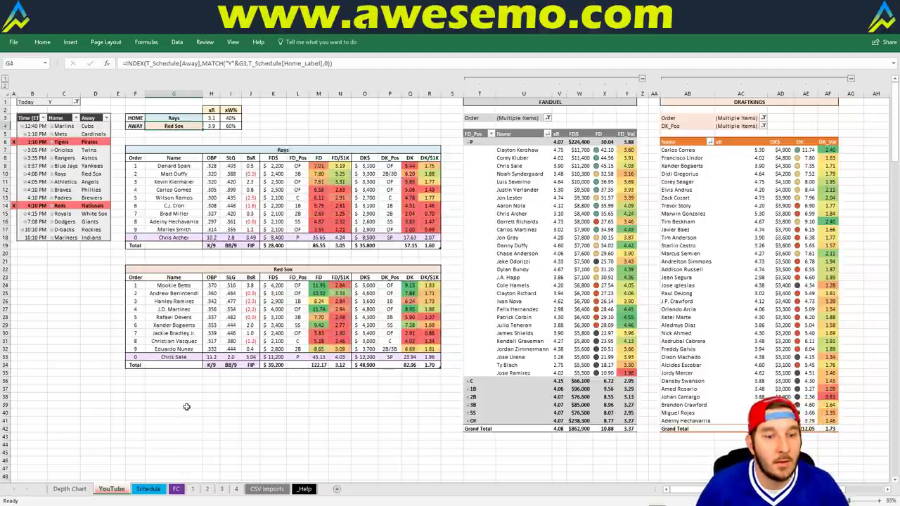
{"action": "key", "text": "alt+Tab"}
{"action": "left_click", "coordinate": [64, 37]}
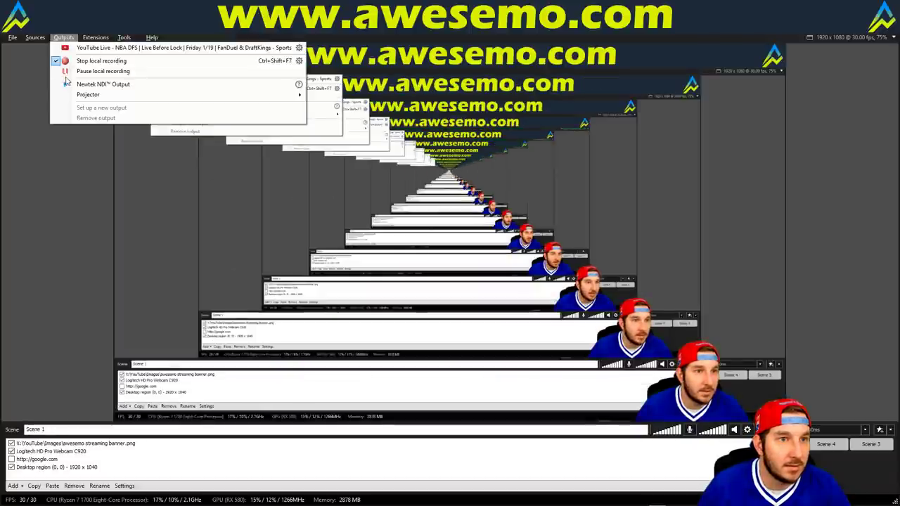
{"action": "key", "text": "Escape"}
{"action": "key", "text": "alt+Tab"}
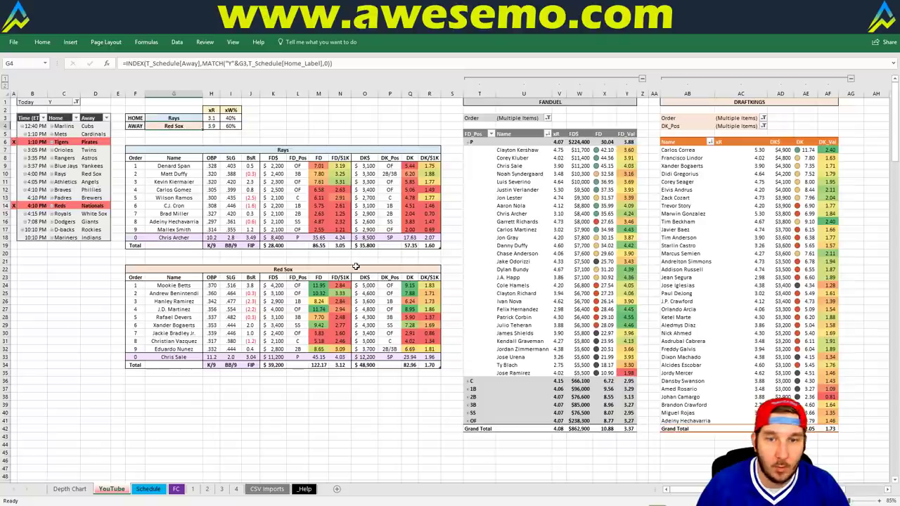
{"action": "left_click", "coordinate": [245, 438]}
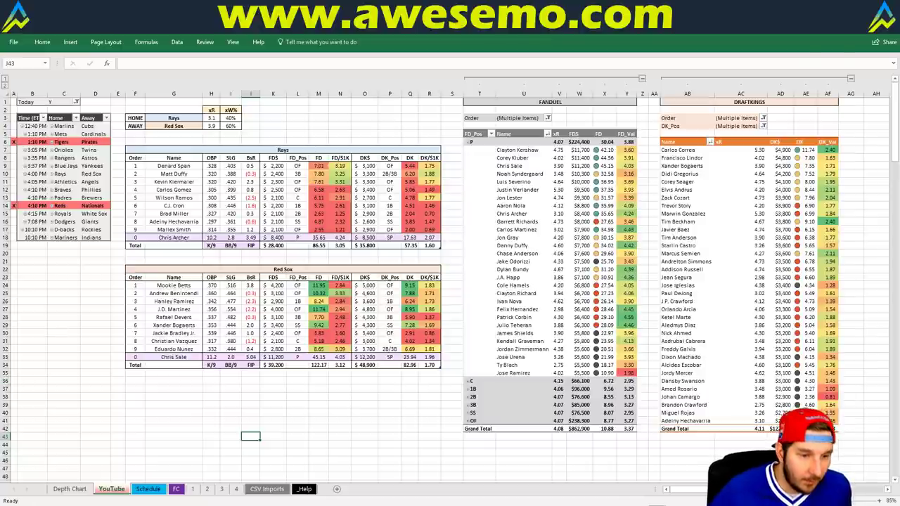
{"action": "key", "text": "alt+Tab"}
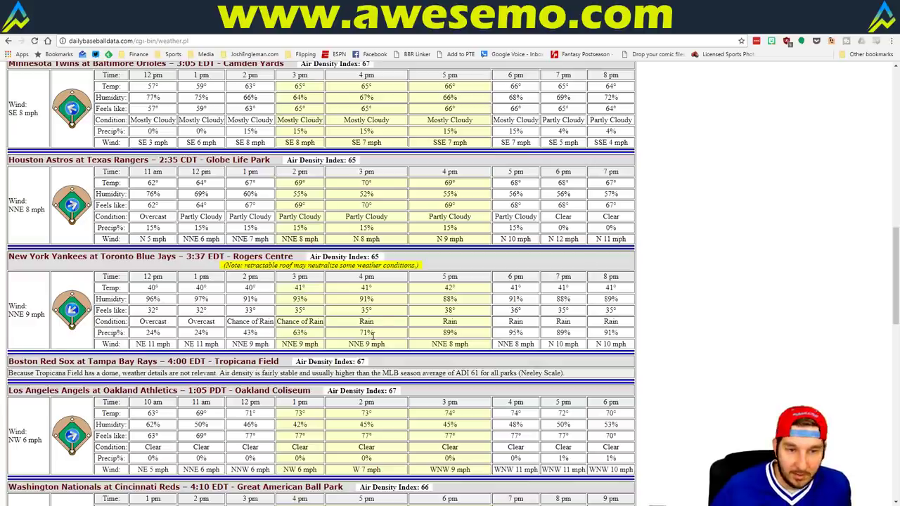
{"action": "key", "text": "alt+Tab"}
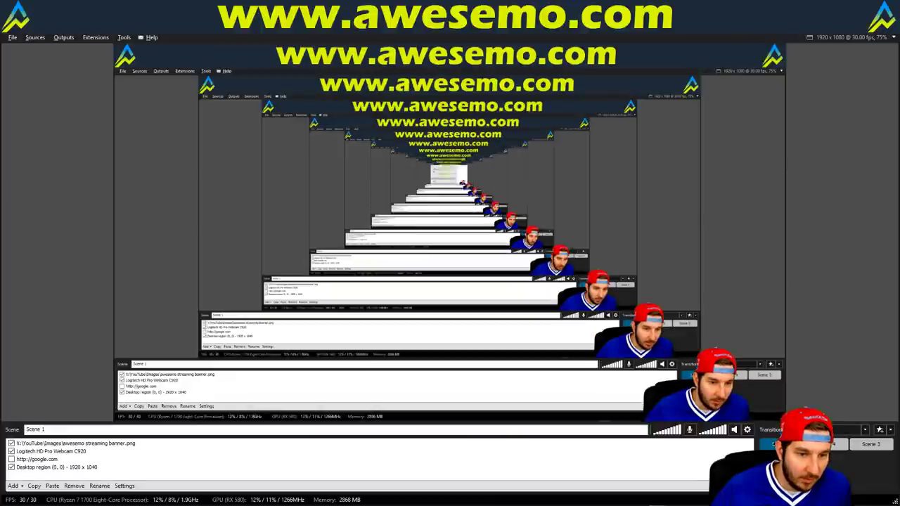
{"action": "key", "text": "alt+Tab"}
{"action": "key", "text": "alt+Tab"}
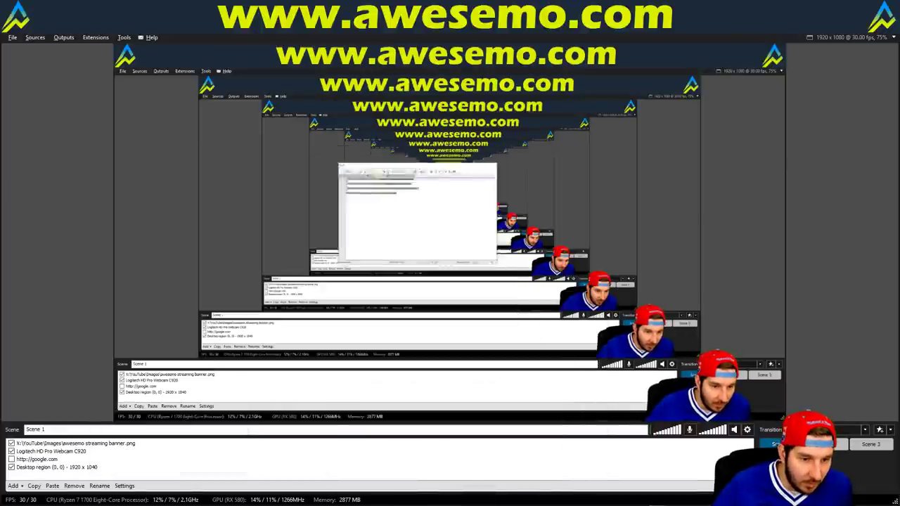
{"action": "key", "text": "alt+Tab"}
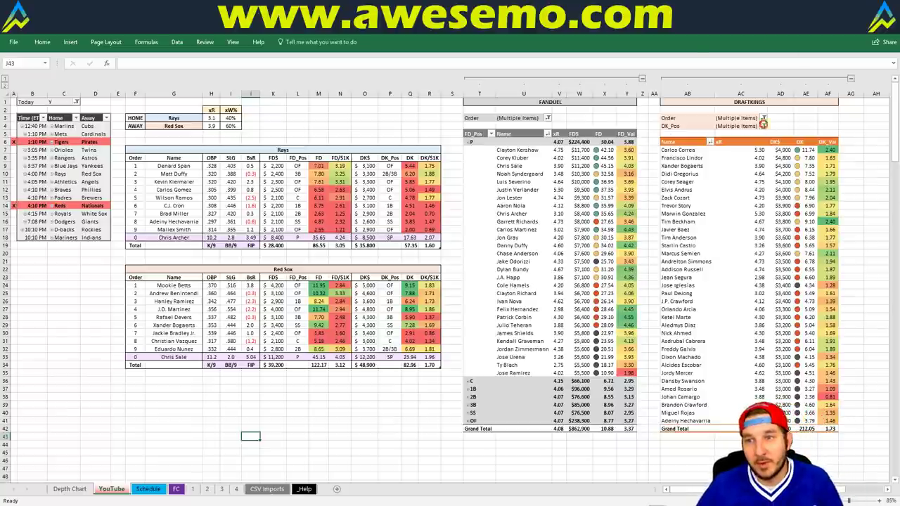
Step: Filter the DraftKings pivot table's DK_Pos field to SP only
{"action": "left_click", "coordinate": [763, 126]}
{"action": "left_click", "coordinate": [670, 154]}
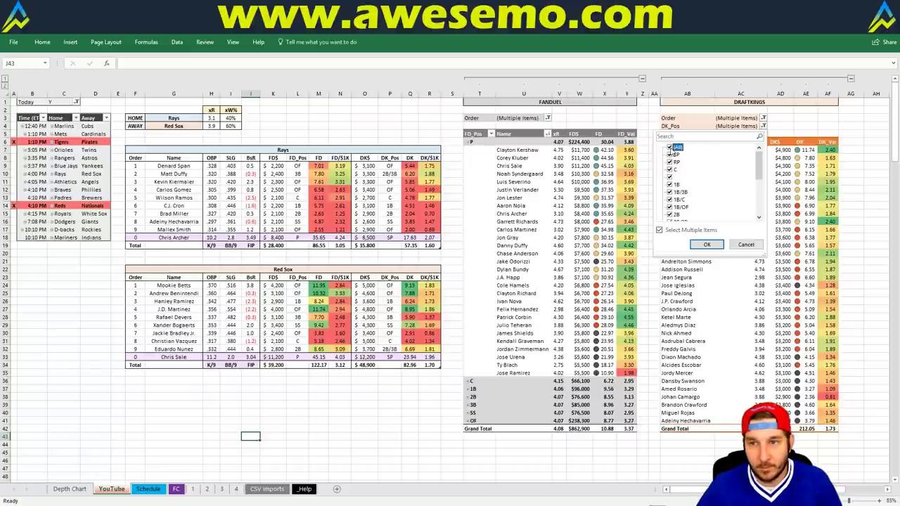
{"action": "left_click", "coordinate": [705, 244]}
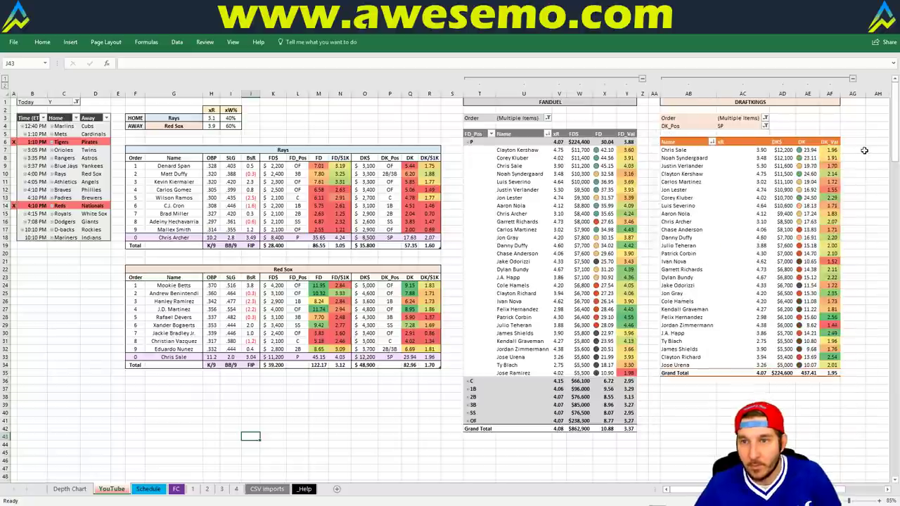
{"action": "left_click", "coordinate": [871, 198]}
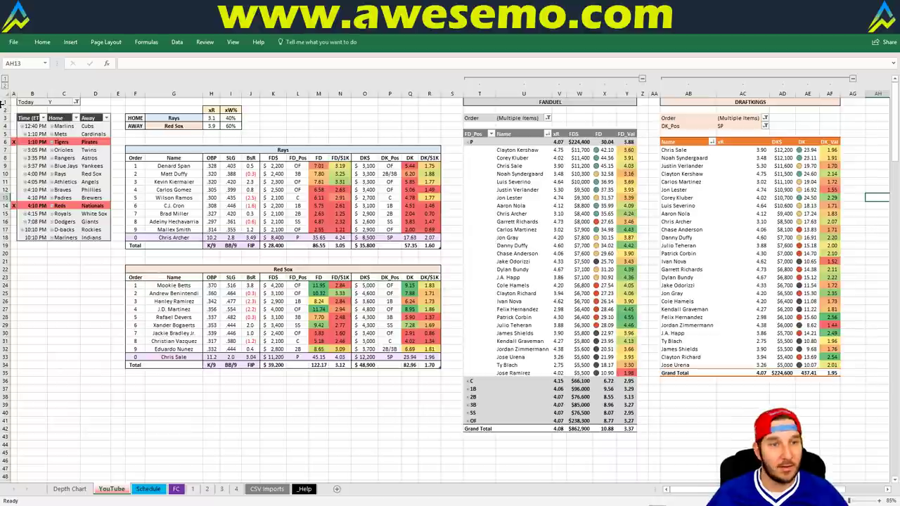
Step: Set the matchup's home team to Athletics
{"action": "left_click", "coordinate": [255, 118]}
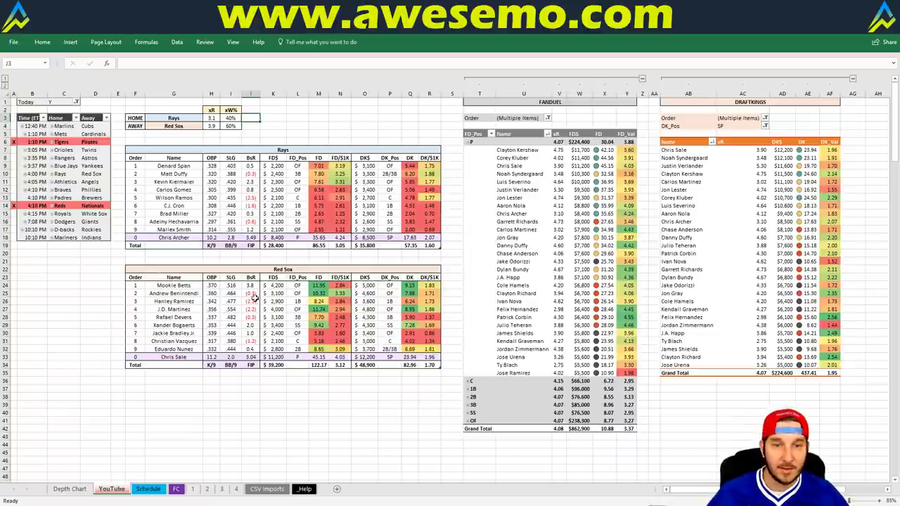
{"action": "left_click", "coordinate": [107, 261]}
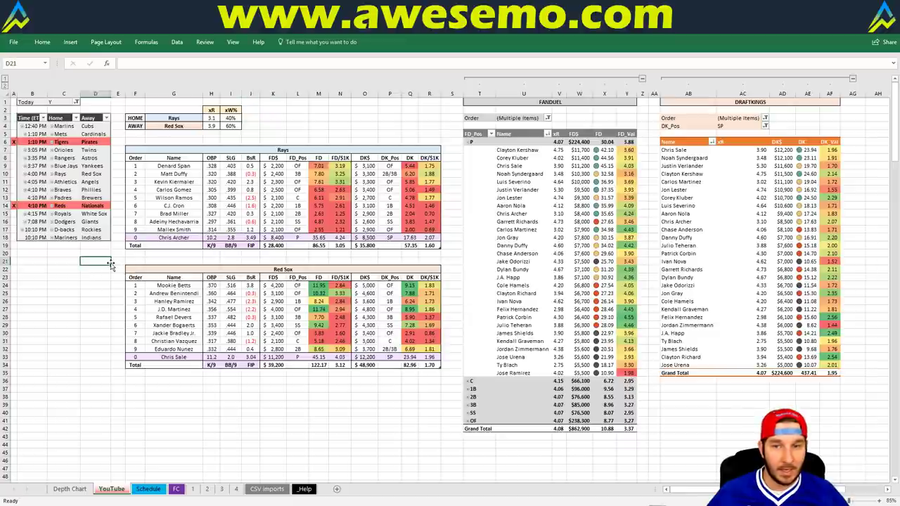
{"action": "left_click", "coordinate": [281, 118]}
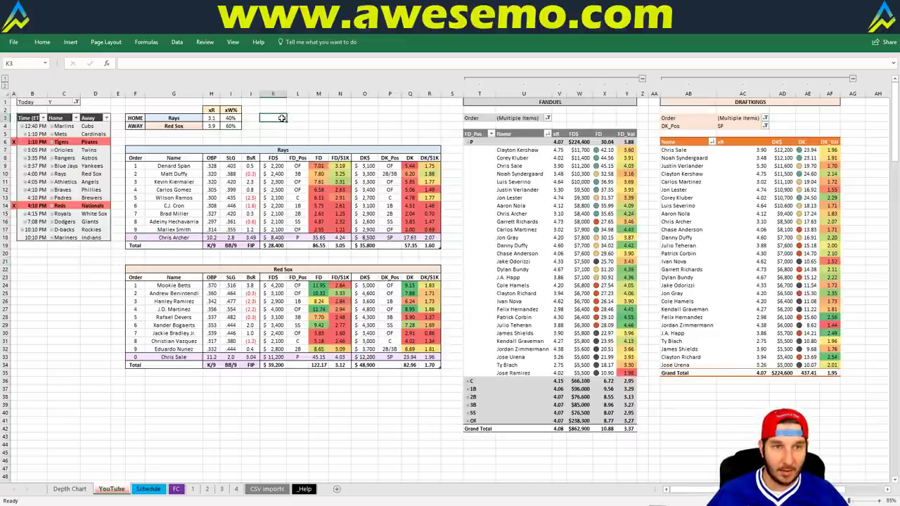
{"action": "left_click", "coordinate": [187, 117]}
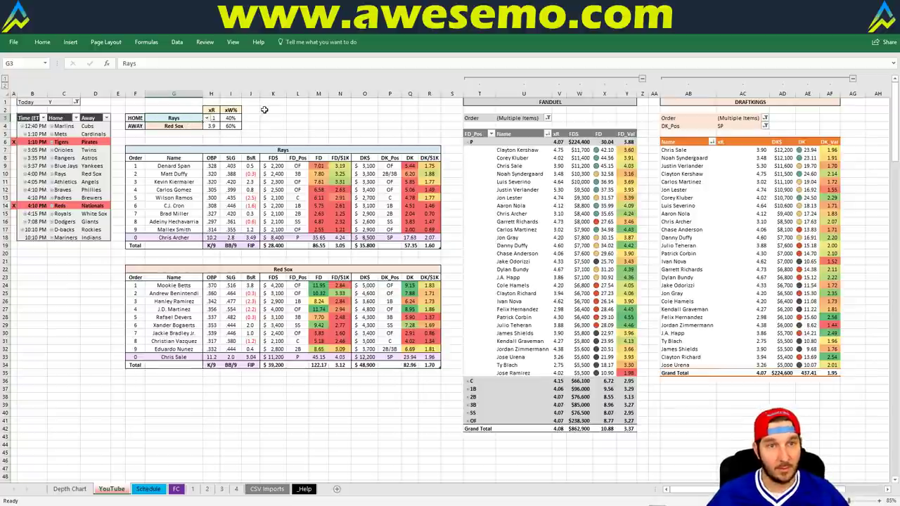
{"action": "type", "text": "Athletics"}
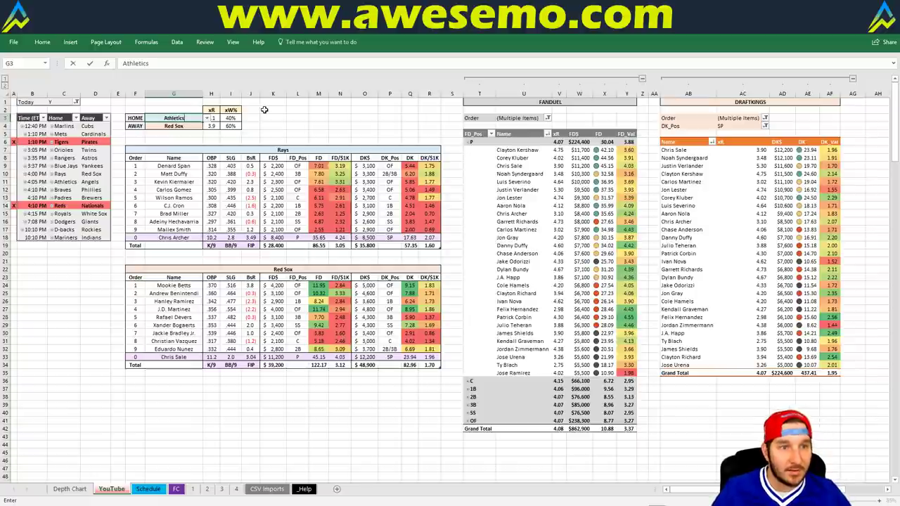
{"action": "key", "text": "Return"}
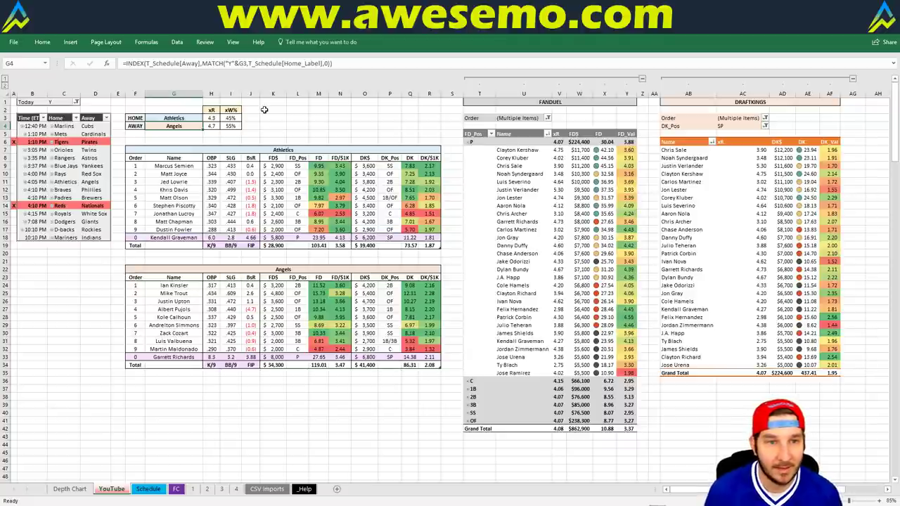
Step: Expand 2B instead of P in the FanDuel pivot table and filter the DraftKings pivot table to 2B-eligible positions
{"action": "left_click", "coordinate": [468, 142]}
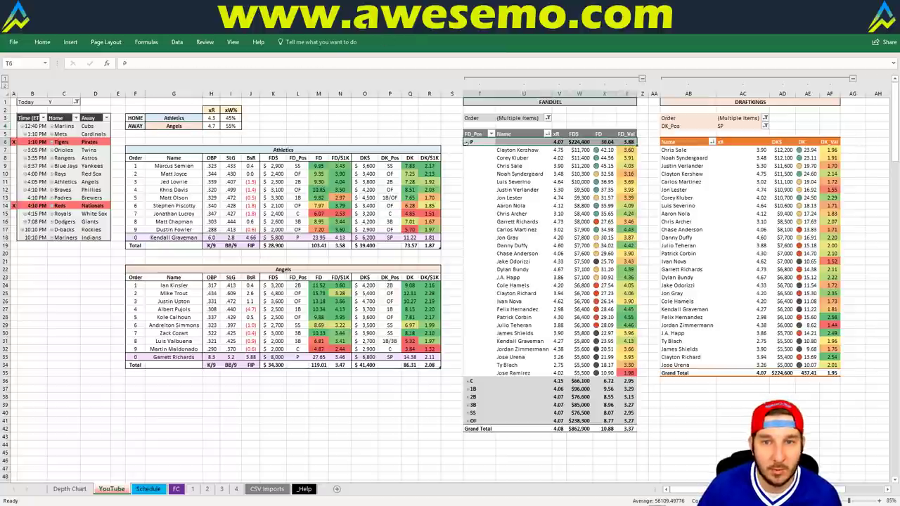
{"action": "left_click", "coordinate": [467, 141]}
{"action": "left_click", "coordinate": [466, 165]}
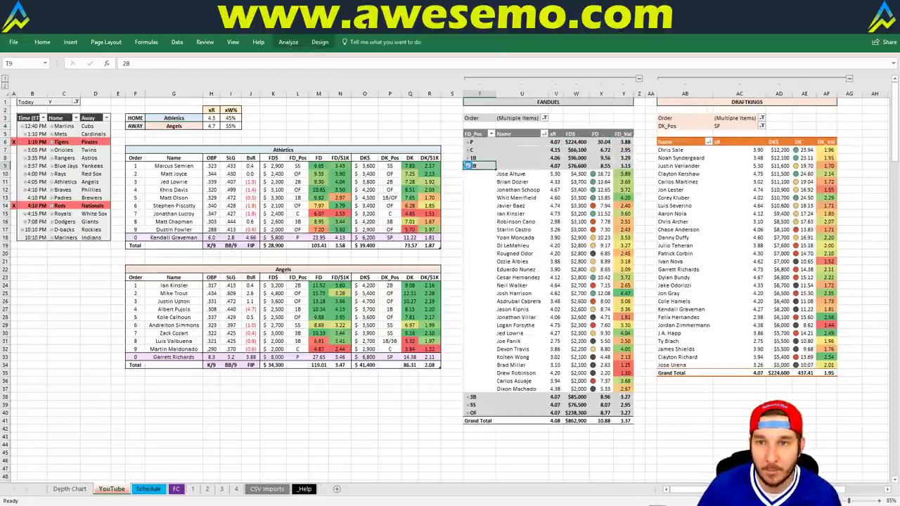
{"action": "left_click", "coordinate": [762, 125]}
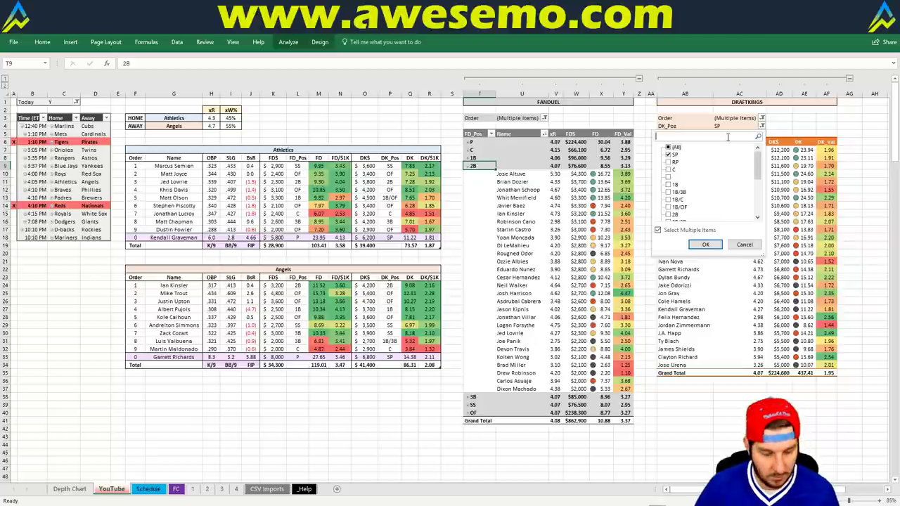
{"action": "type", "text": "2b"}
{"action": "key", "text": "Return"}
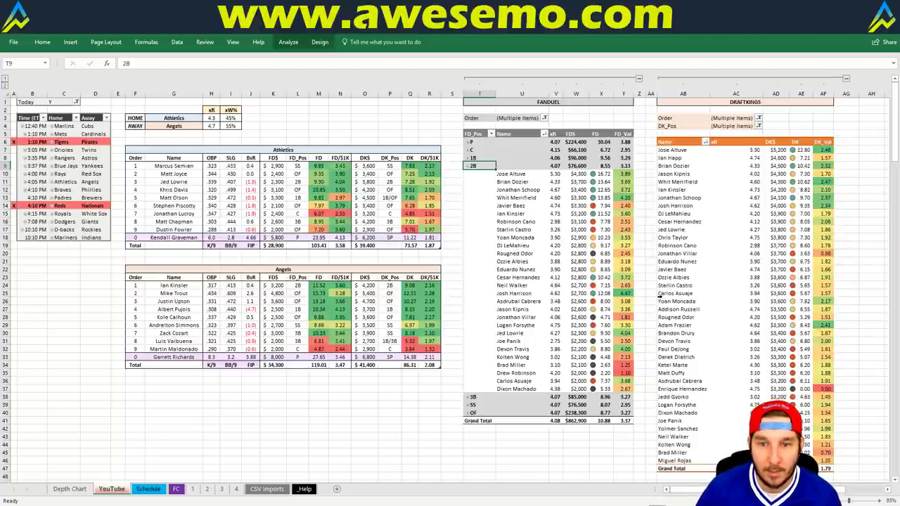
Step: Compare Jed Lowrie's FanDuel row with his DraftKings row and value among the second basemen
{"action": "left_click_drag", "start_coordinate": [520, 332], "coordinate": [623, 332]}
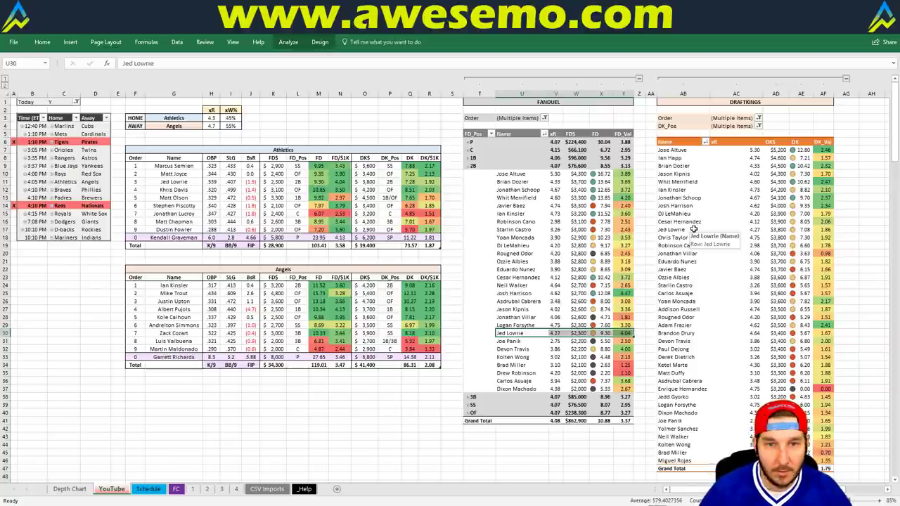
{"action": "left_click", "coordinate": [775, 277]}
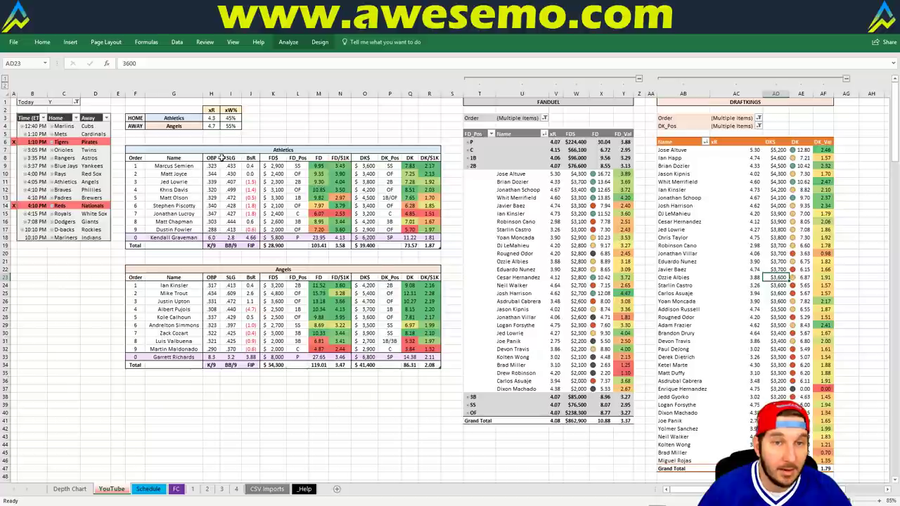
{"action": "left_click", "coordinate": [443, 134]}
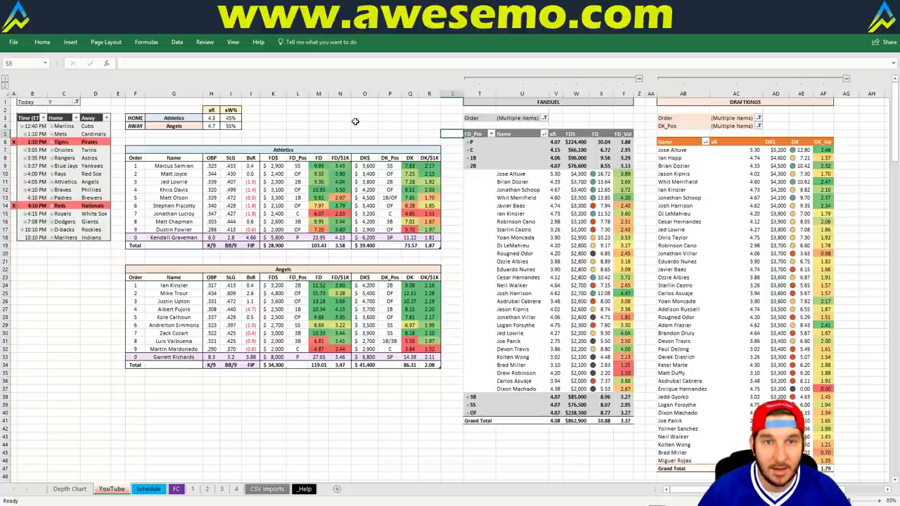
Step: Review Khris Davis in the Athletics lineup and check the Angels at Athletics forecast on the browser's weather page
{"action": "left_click", "coordinate": [257, 110]}
{"action": "left_click", "coordinate": [267, 118]}
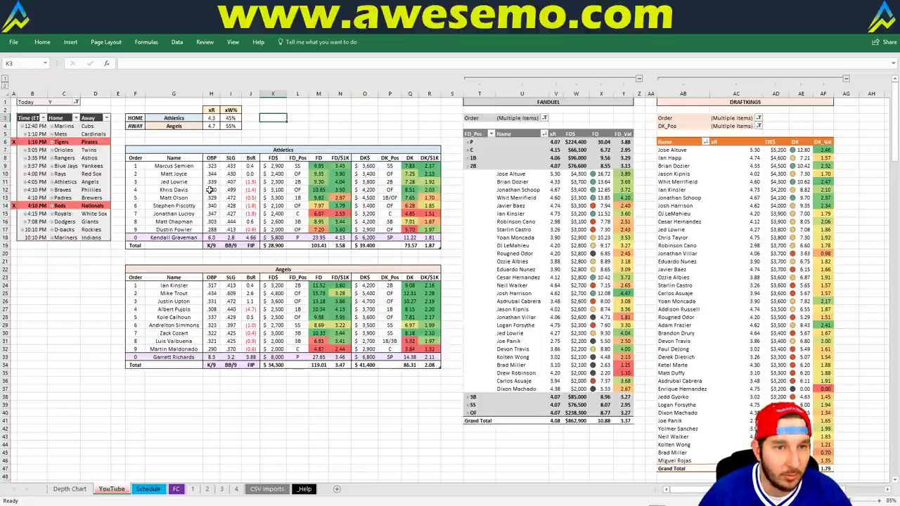
{"action": "left_click", "coordinate": [280, 134]}
{"action": "left_click", "coordinate": [188, 190]}
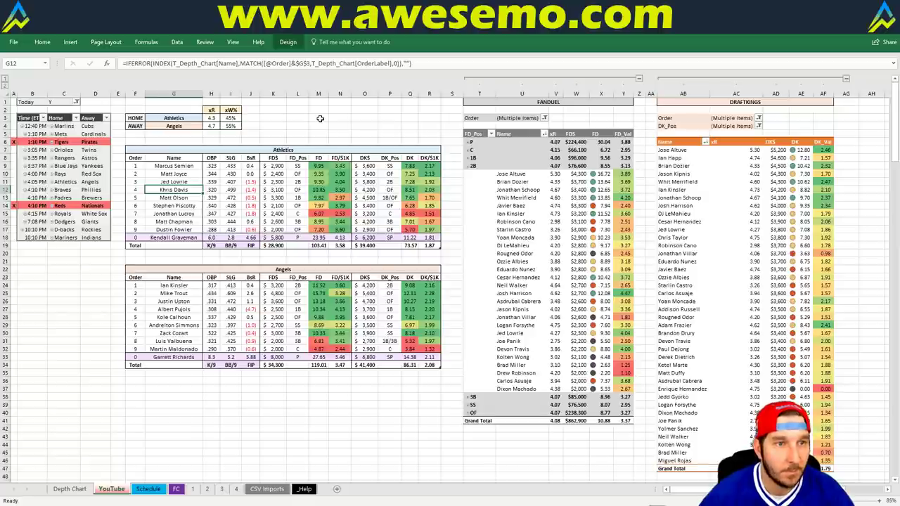
{"action": "key", "text": "alt+Tab"}
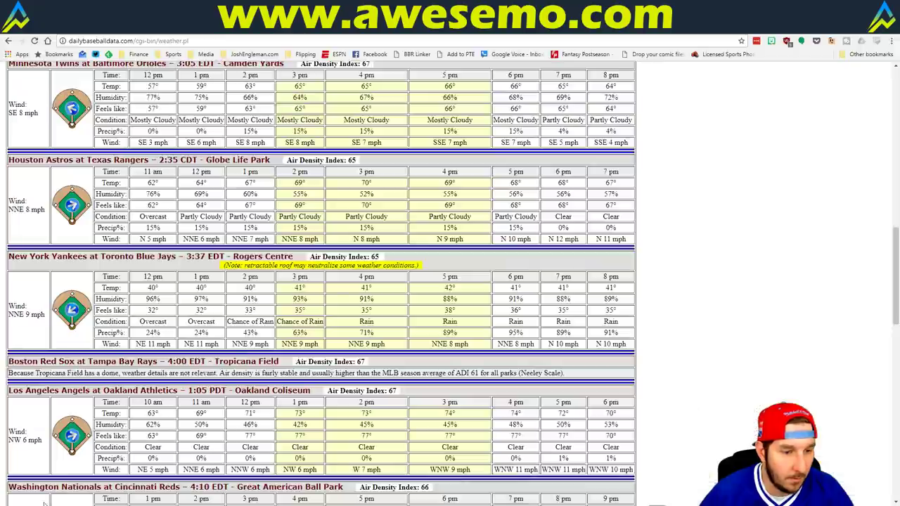
{"action": "key", "text": "alt+Tab"}
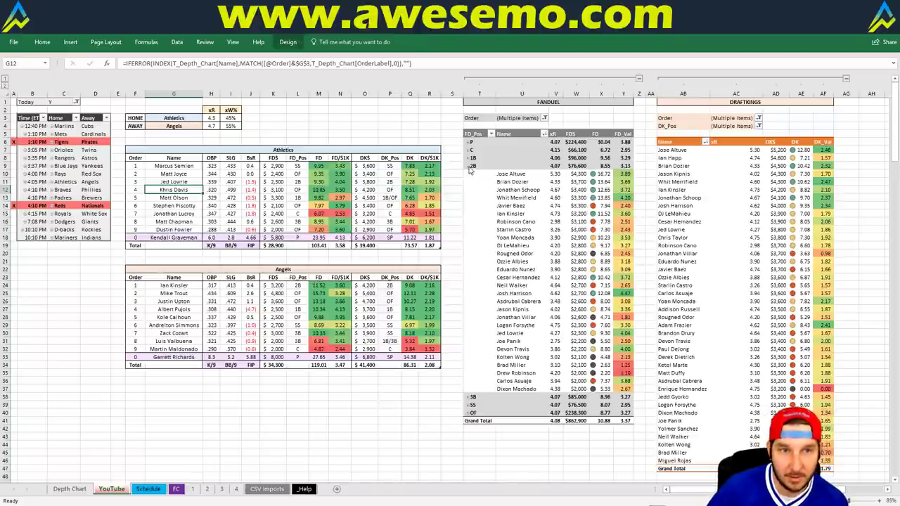
Step: Switch the expanded FanDuel pivot table group from 2B to OF and on to SS to review outfielders and shortstops
{"action": "left_click", "coordinate": [467, 166]}
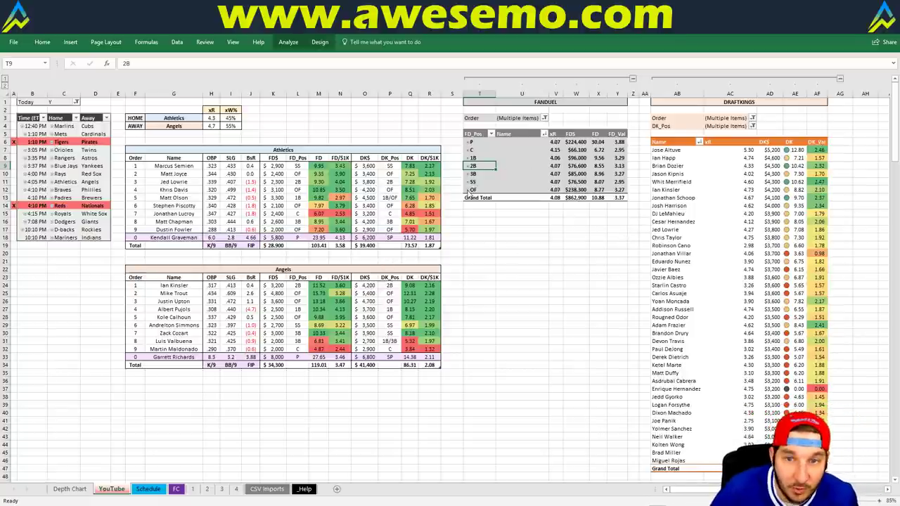
{"action": "left_click", "coordinate": [467, 190]}
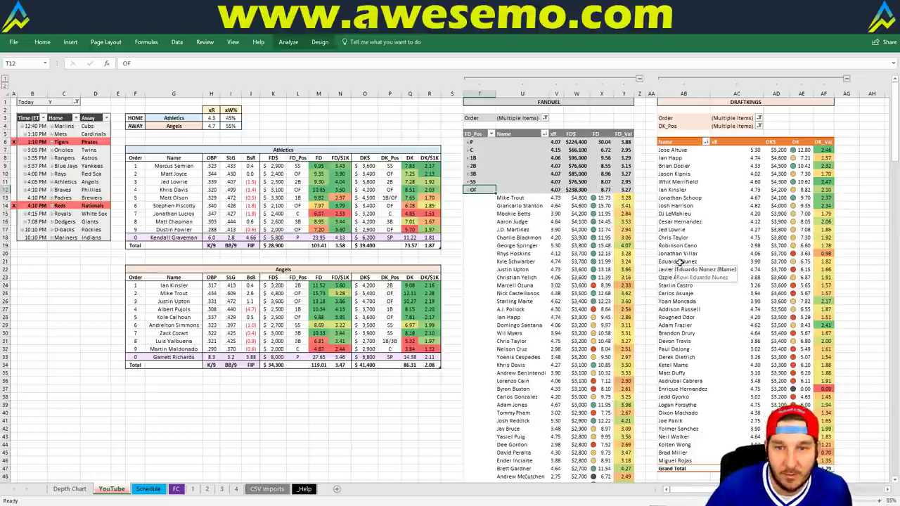
{"action": "left_click", "coordinate": [467, 190]}
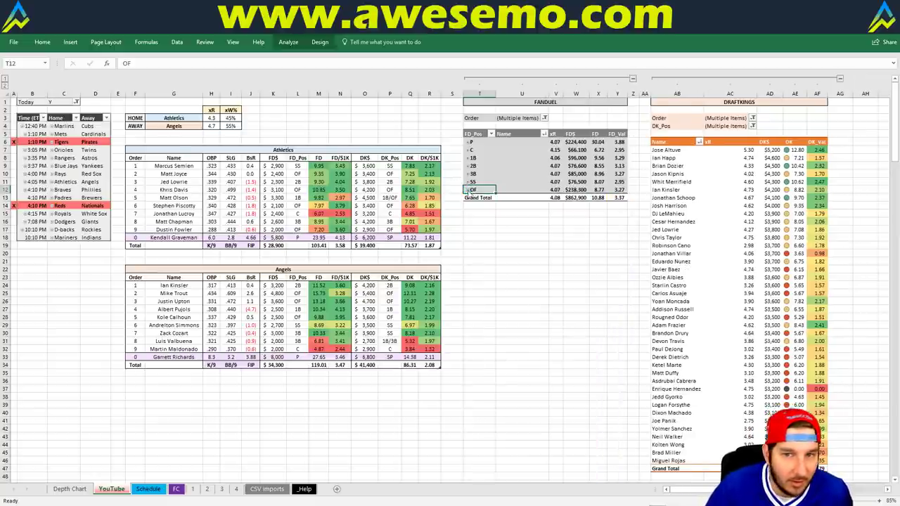
{"action": "left_click", "coordinate": [468, 182]}
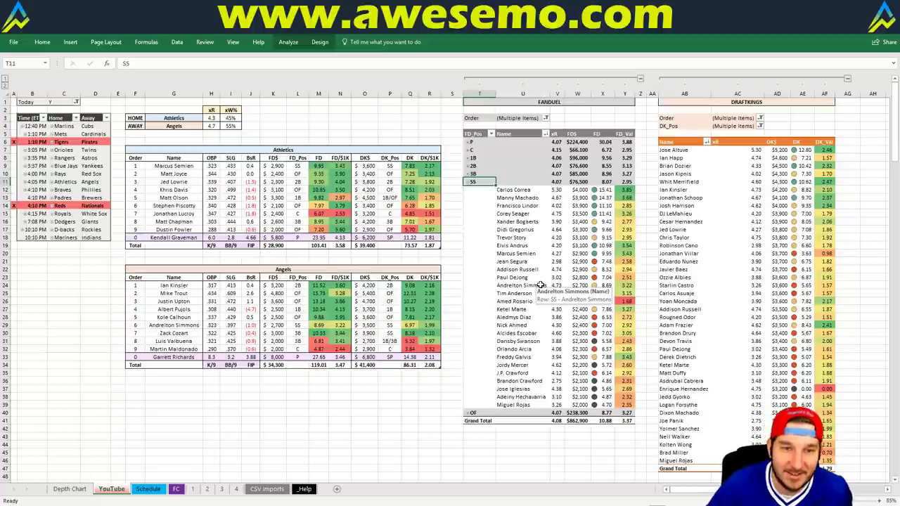
Step: Set the matchup's home team to Braves
{"action": "left_click", "coordinate": [410, 413]}
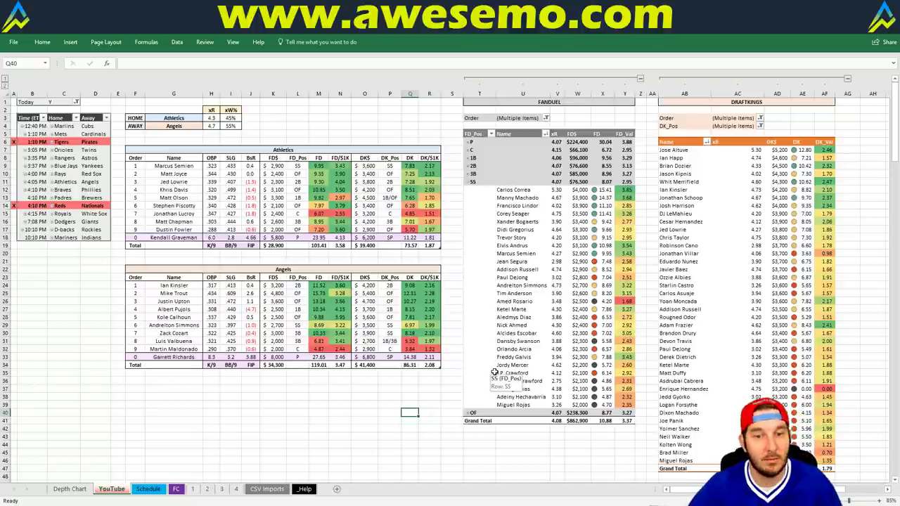
{"action": "left_click", "coordinate": [168, 117]}
{"action": "type", "text": "Braves"}
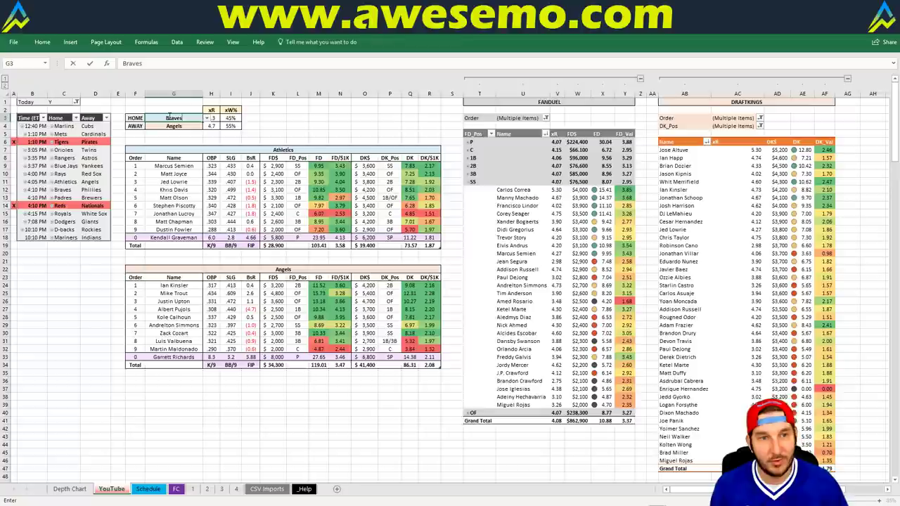
{"action": "key", "text": "Return"}
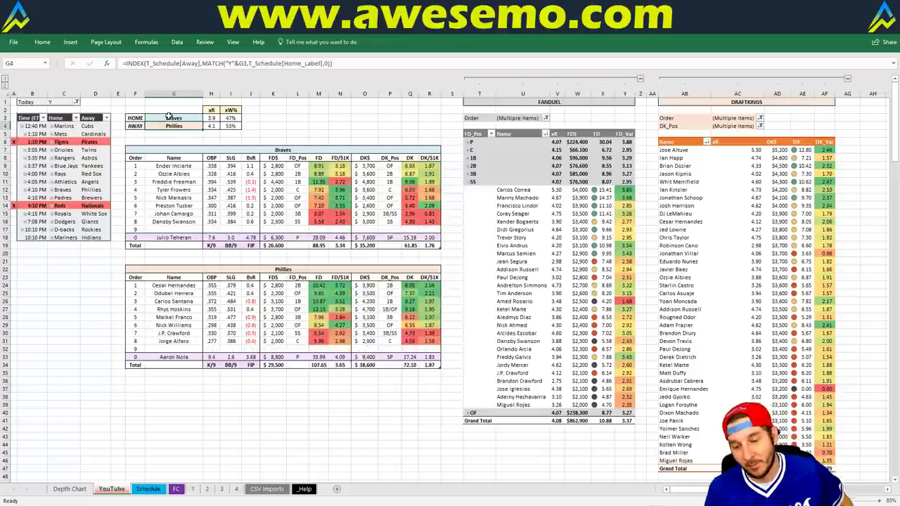
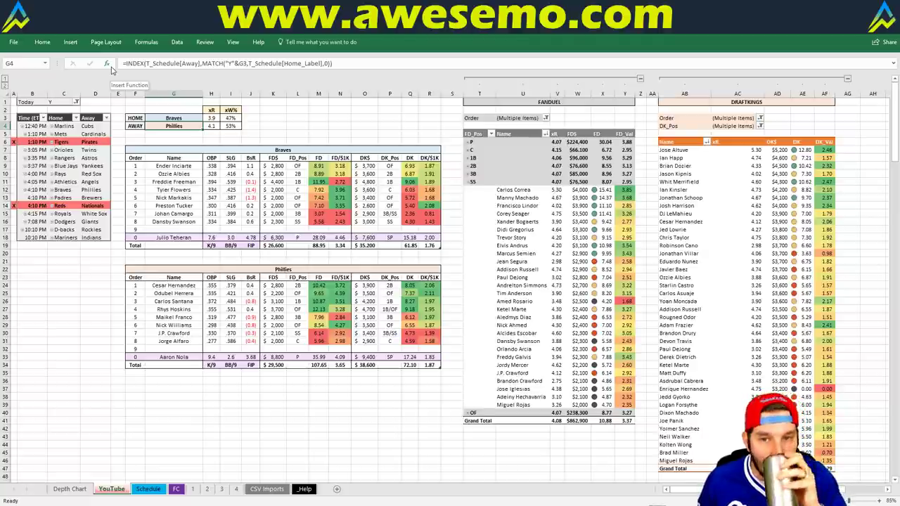
Step: Switch the expanded FanDuel pivot group from SS to P and filter the DraftKings pivot's DK_Pos to SP
{"action": "left_click", "coordinate": [468, 182]}
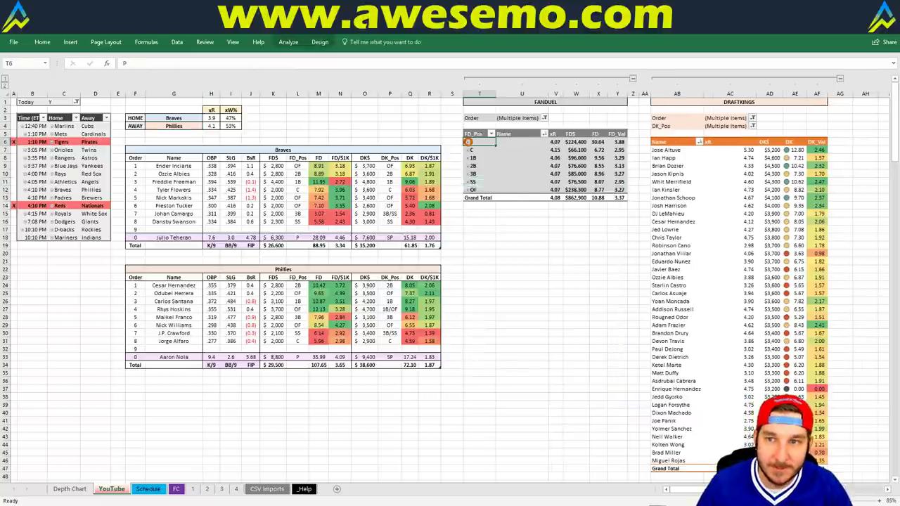
{"action": "left_click", "coordinate": [467, 142]}
{"action": "left_click", "coordinate": [763, 125]}
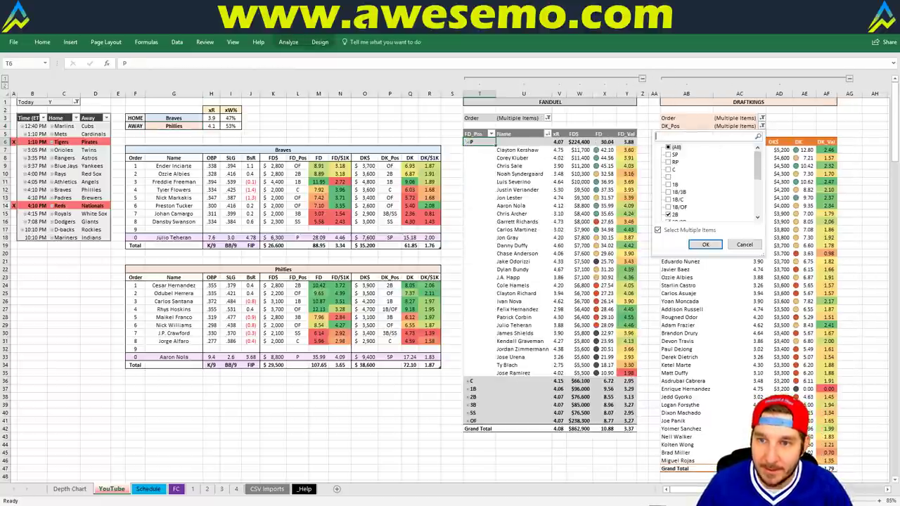
{"action": "type", "text": "sp"}
{"action": "key", "text": "Return"}
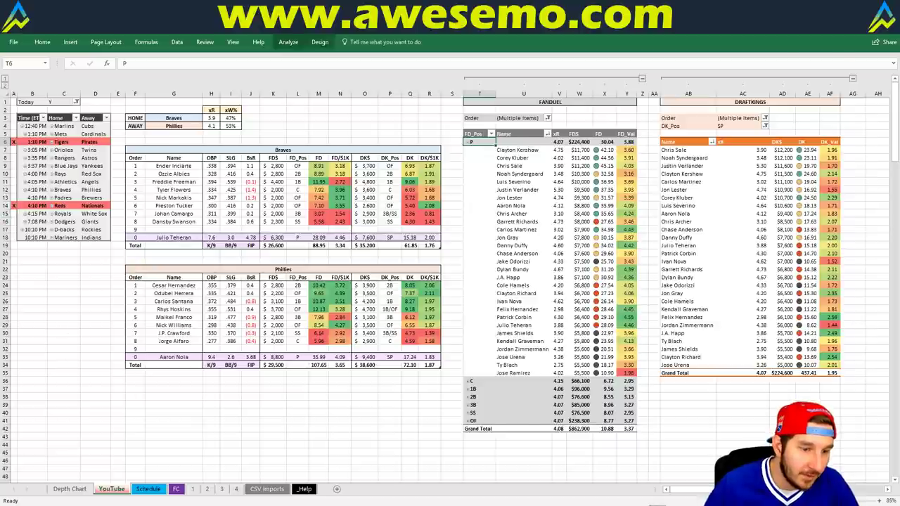
Step: Check the Phillies at Braves forecast on the browser's weather page and return to the workbook
{"action": "key", "text": "alt+Tab"}
{"action": "scroll", "coordinate": [562, 262], "scroll_direction": "down", "scroll_amount": 3}
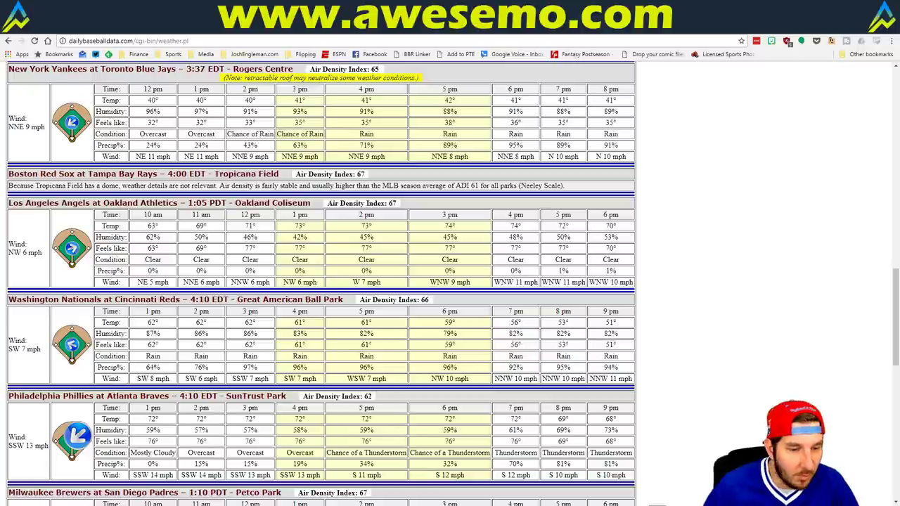
{"action": "key", "text": "alt+Tab"}
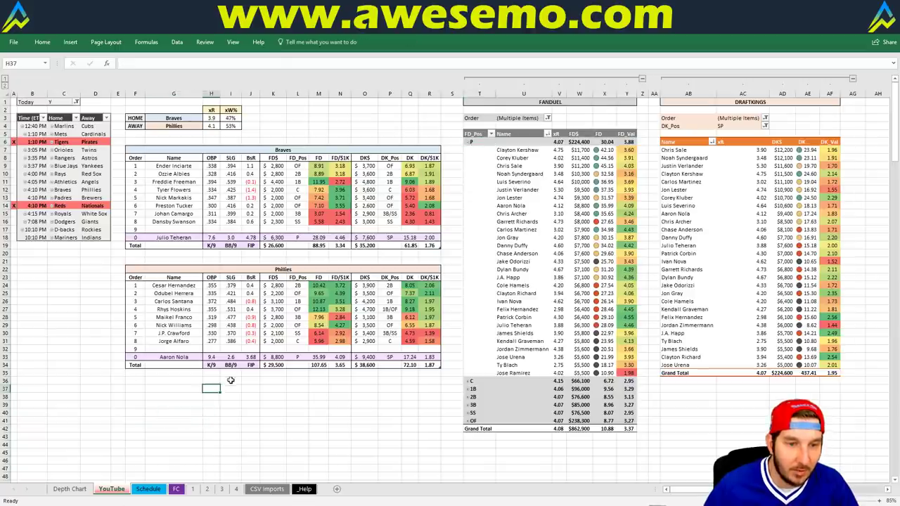
{"action": "left_click", "coordinate": [231, 380]}
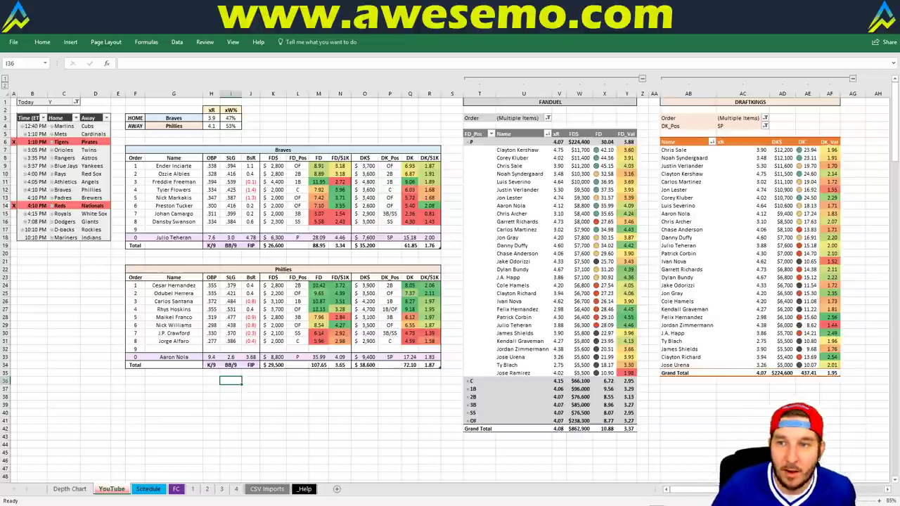
Step: Filter the DraftKings positions by 1B and switch the FanDuel group from P to 1B to compare first basemen, collapsing it when done
{"action": "left_click", "coordinate": [766, 126]}
{"action": "left_click", "coordinate": [728, 135]}
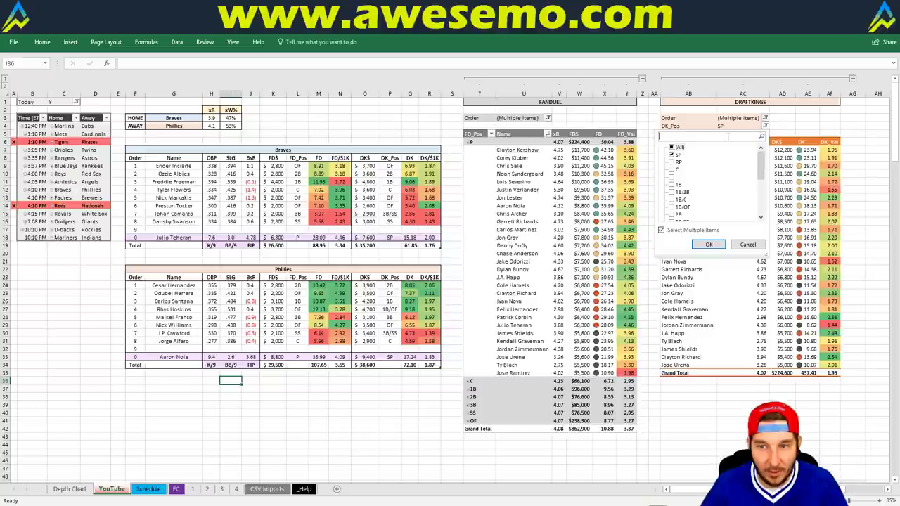
{"action": "type", "text": "1b"}
{"action": "key", "text": "Return"}
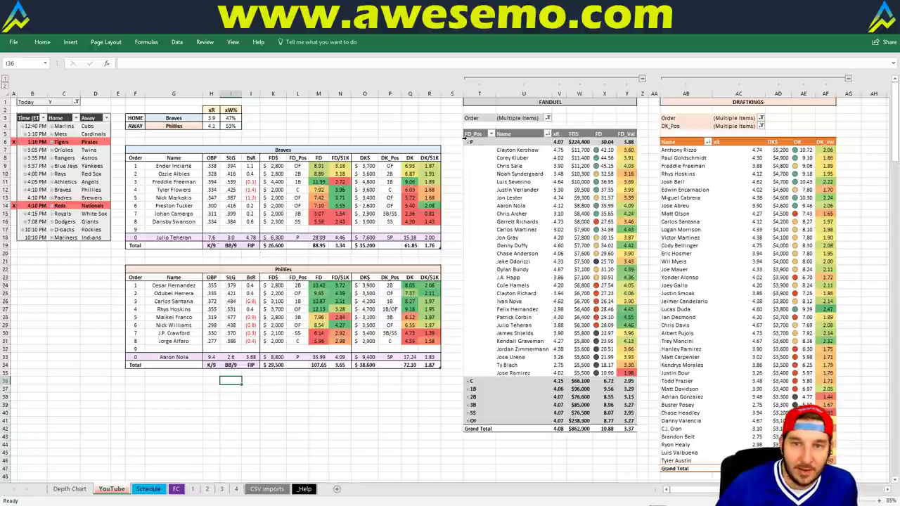
{"action": "left_click", "coordinate": [467, 142]}
{"action": "left_click", "coordinate": [468, 159]}
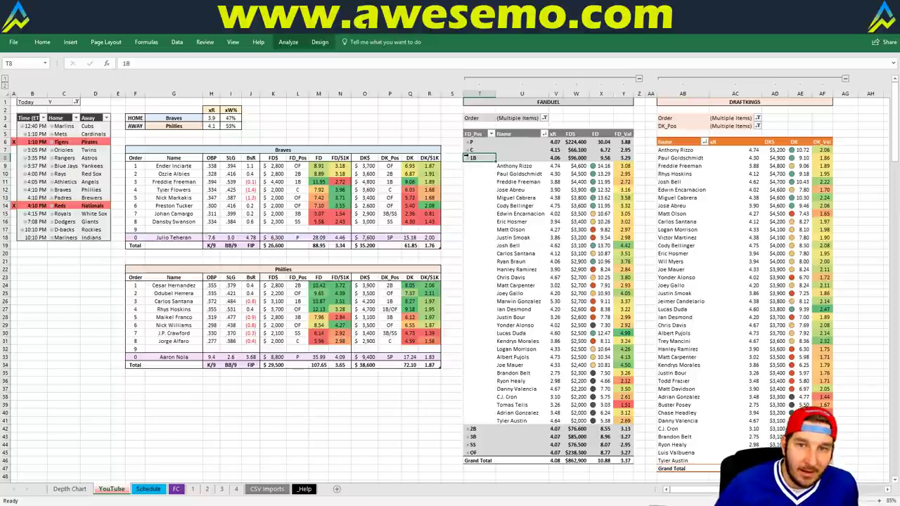
{"action": "left_click", "coordinate": [466, 157]}
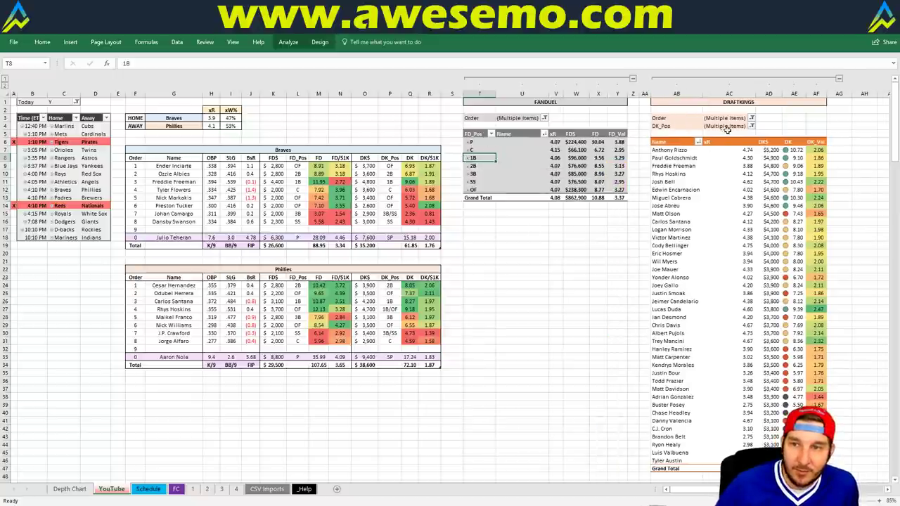
Step: Expand the FanDuel P group and restrict the DraftKings DK_Pos filter to SP only
{"action": "left_click", "coordinate": [468, 143]}
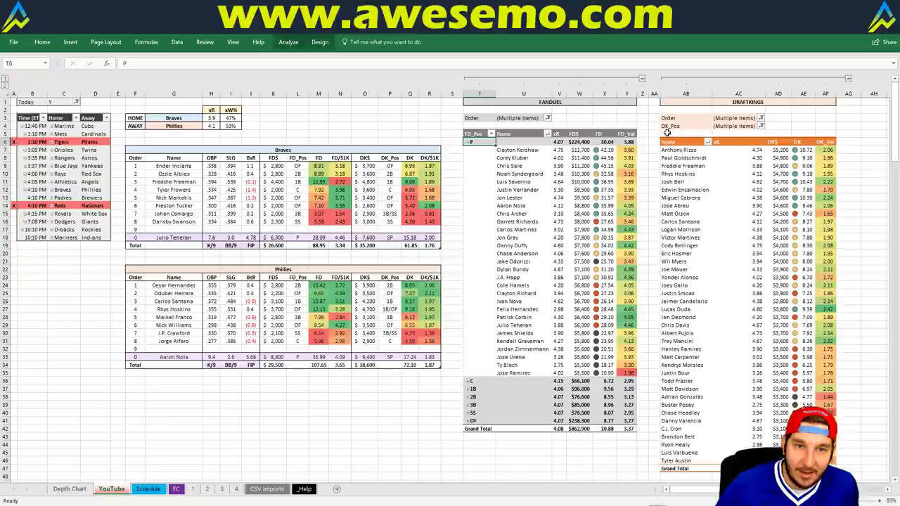
{"action": "left_click", "coordinate": [759, 127]}
{"action": "left_click", "coordinate": [761, 126]}
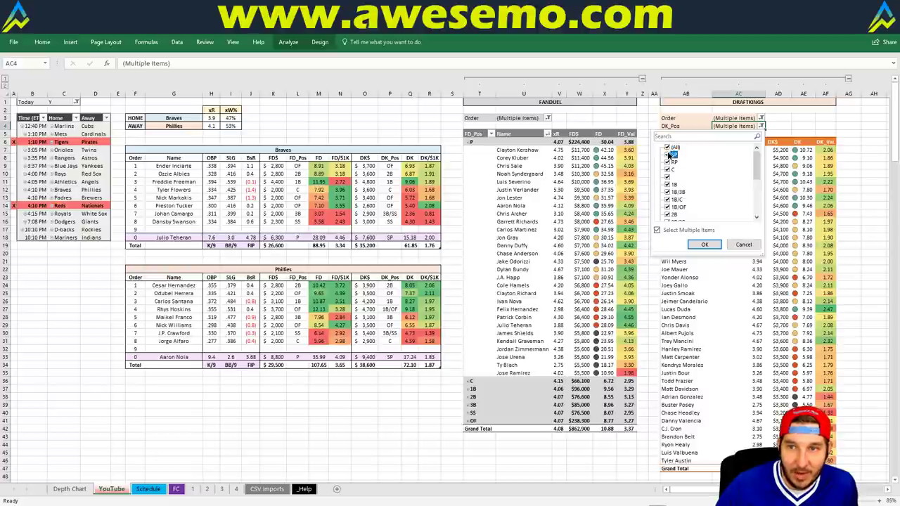
{"action": "left_click", "coordinate": [668, 147]}
{"action": "left_click", "coordinate": [668, 154]}
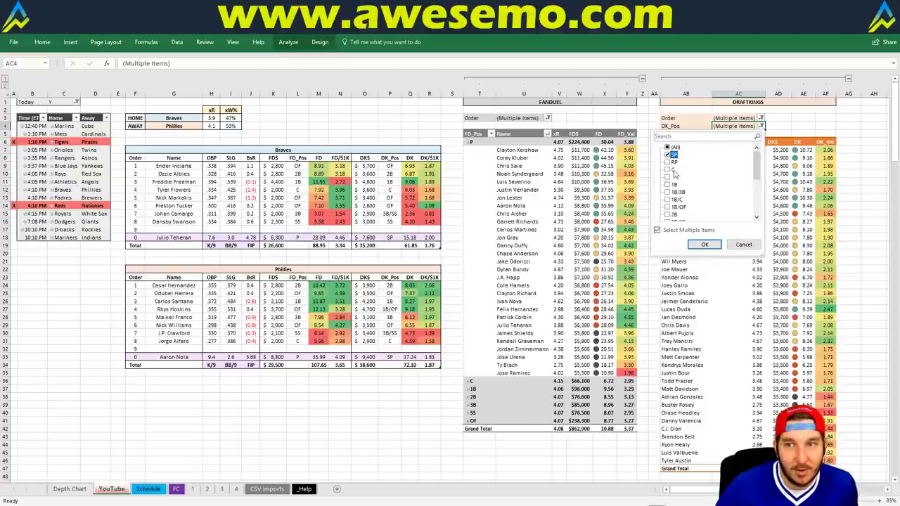
{"action": "left_click", "coordinate": [704, 244]}
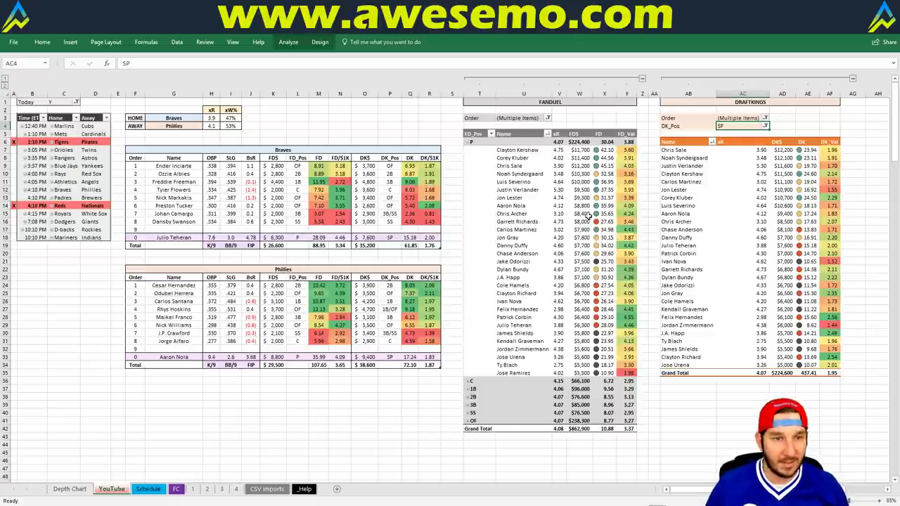
Step: Set the matchup's home team to Padres
{"action": "left_click", "coordinate": [169, 118]}
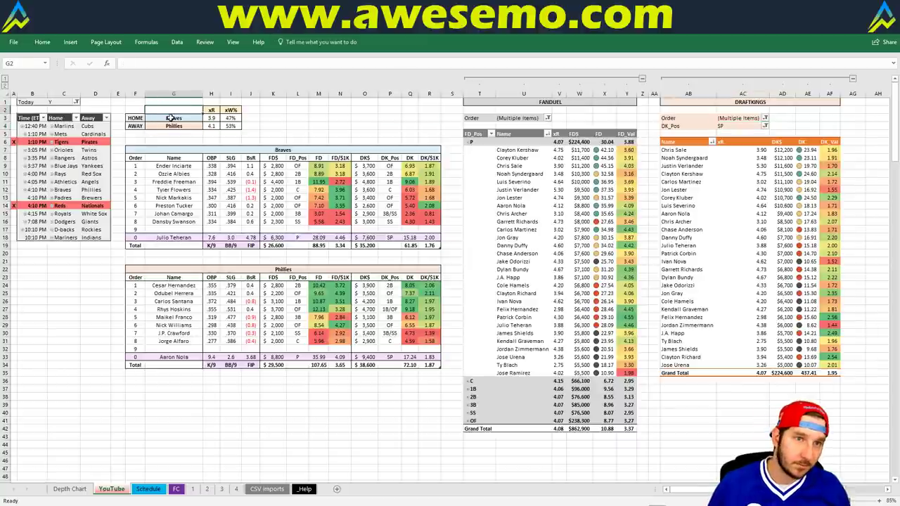
{"action": "type", "text": "Padres"}
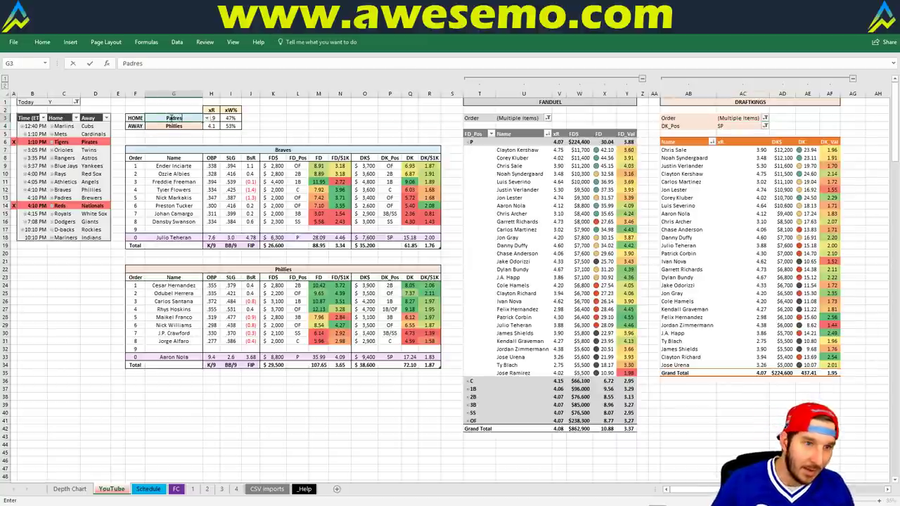
{"action": "key", "text": "Return"}
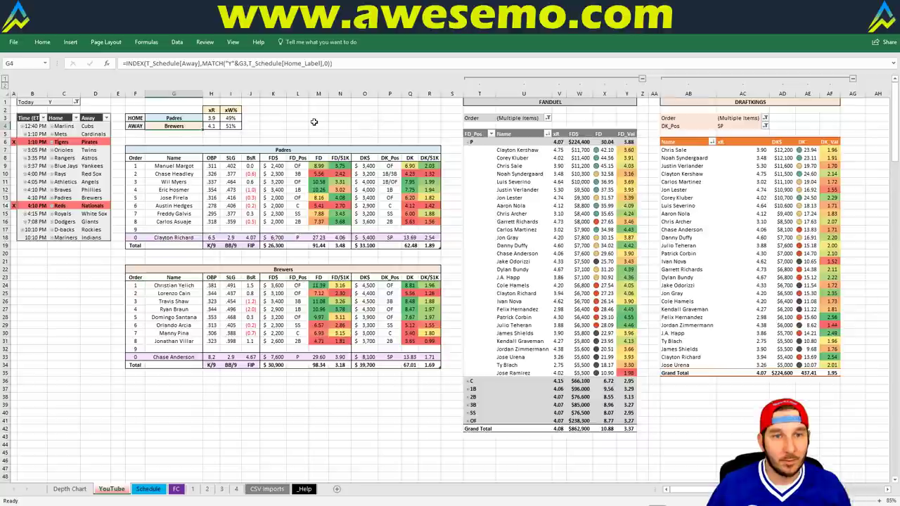
{"action": "left_click", "coordinate": [315, 119]}
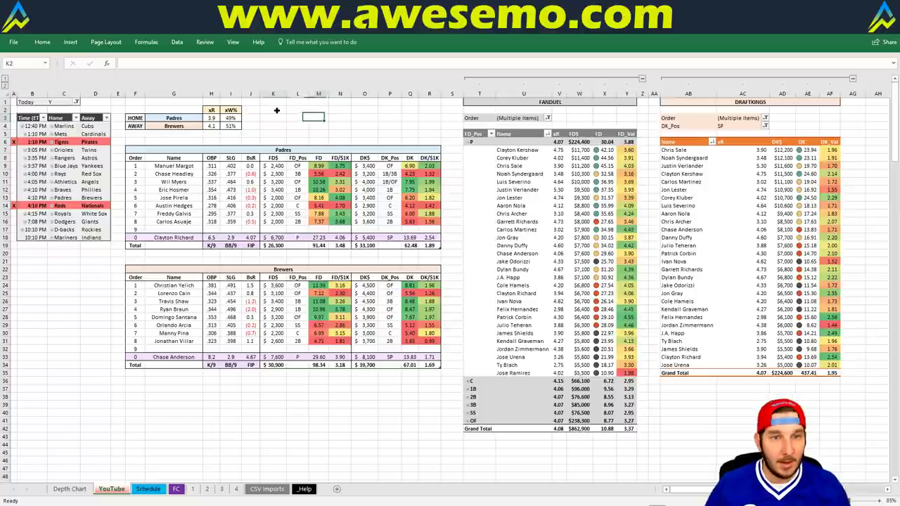
{"action": "left_click", "coordinate": [274, 110]}
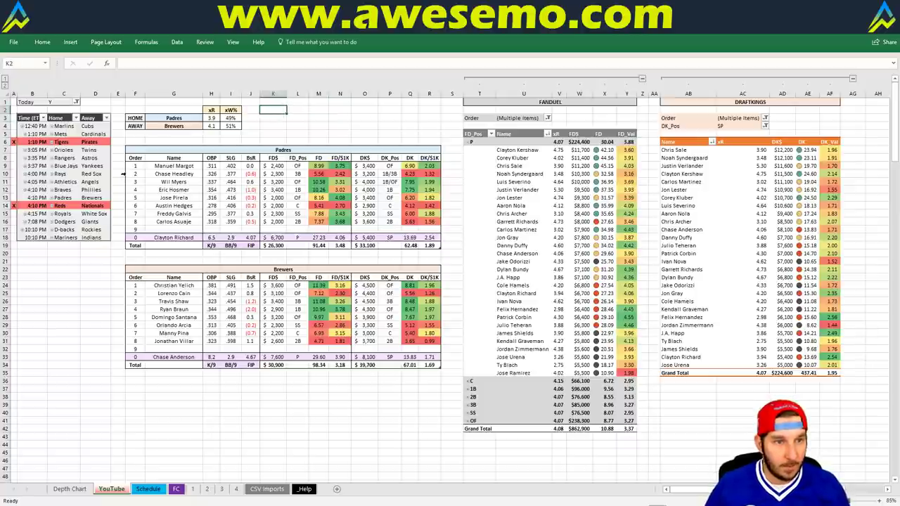
Step: Check the Brewers at Padres forecast on the browser's weather page and return to the workbook
{"action": "left_click", "coordinate": [69, 489]}
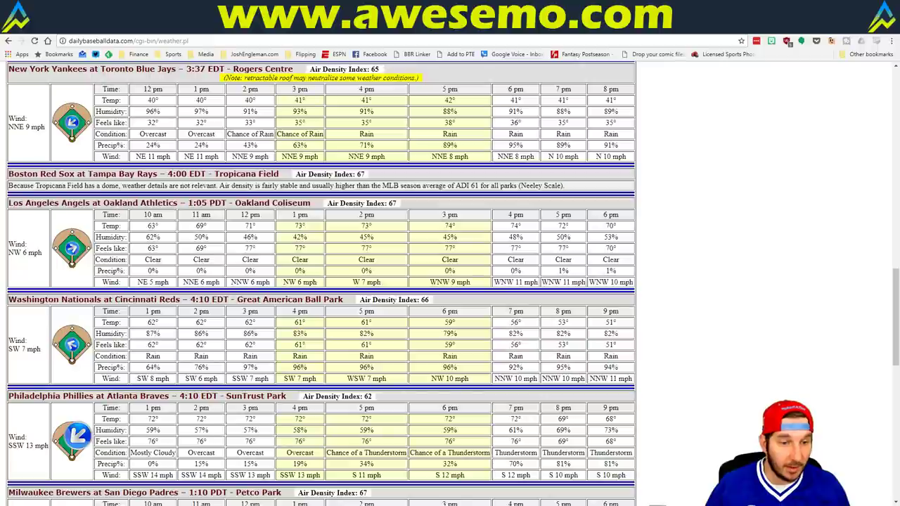
{"action": "scroll", "coordinate": [480, 373], "scroll_direction": "down", "scroll_amount": 3}
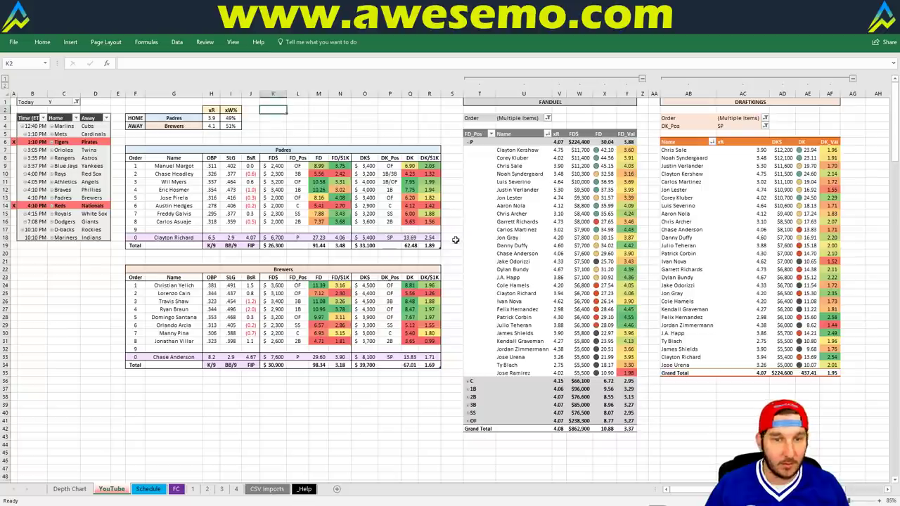
{"action": "left_click", "coordinate": [369, 259]}
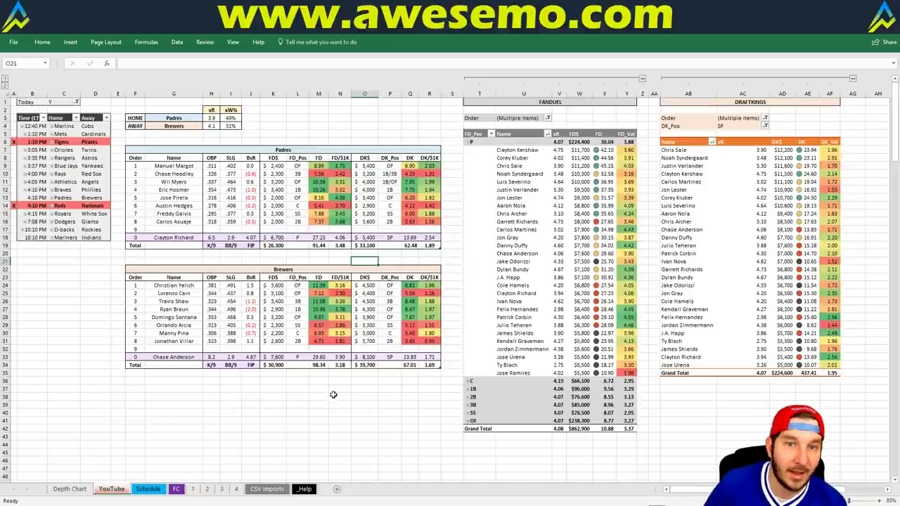
Step: Swap the expanded FanDuel group from P to 3B, examine Chase Headley's row and value, and collapse the group
{"action": "left_click", "coordinate": [467, 142]}
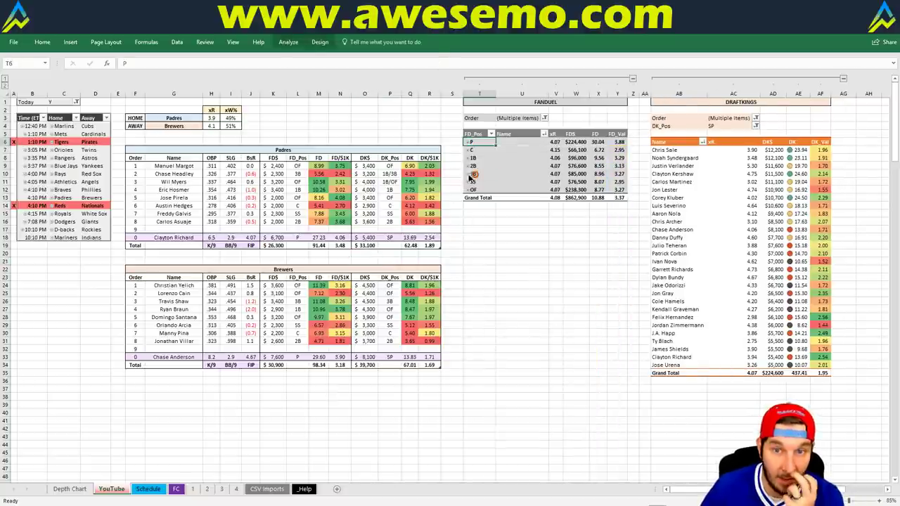
{"action": "left_click", "coordinate": [469, 175]}
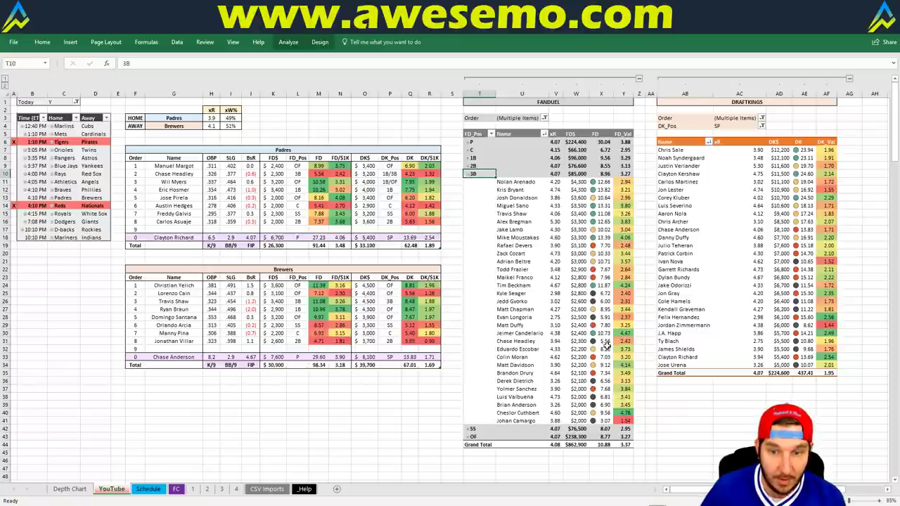
{"action": "left_click_drag", "start_coordinate": [519, 341], "coordinate": [631, 341]}
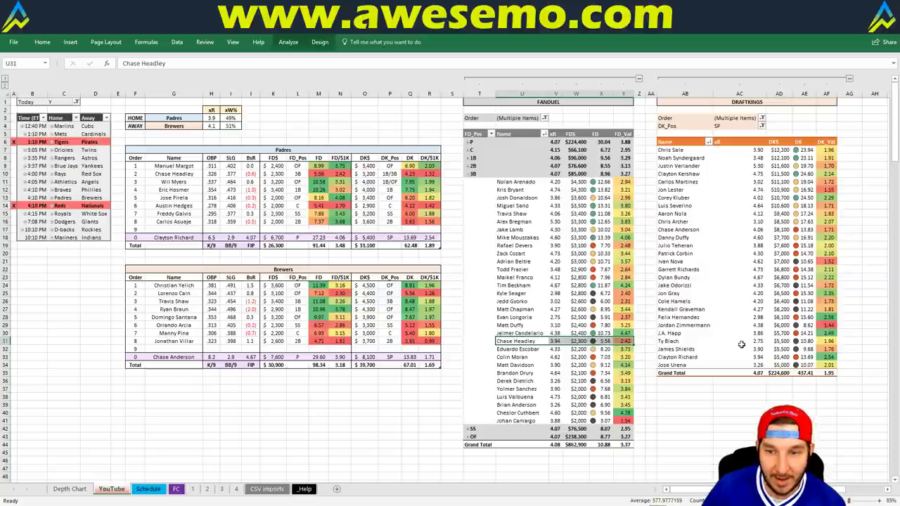
{"action": "left_click", "coordinate": [625, 341]}
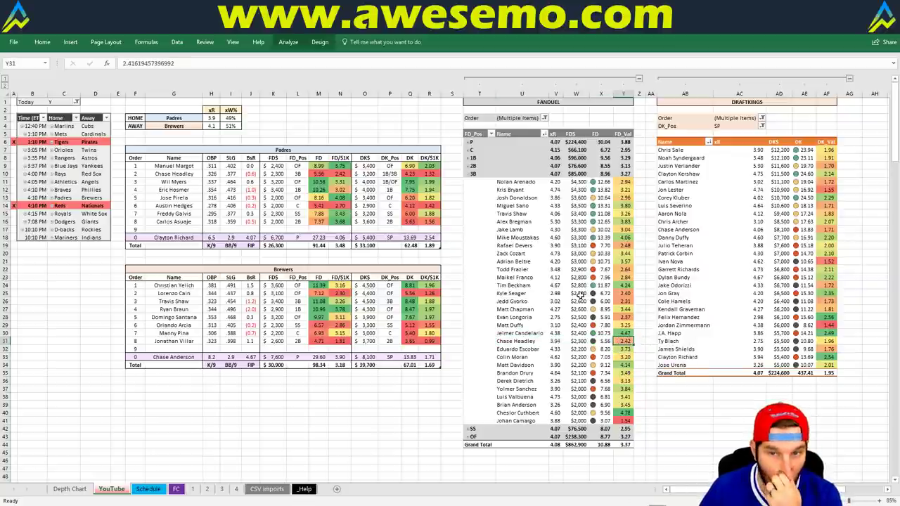
{"action": "left_click", "coordinate": [468, 174]}
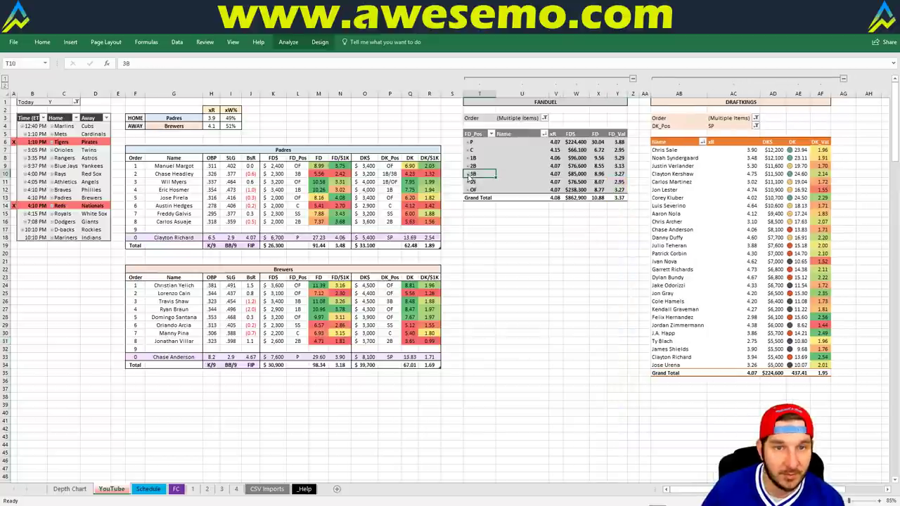
Step: Expand the P group in the FanDuel pivot table to review the pitchers
{"action": "left_click", "coordinate": [499, 292]}
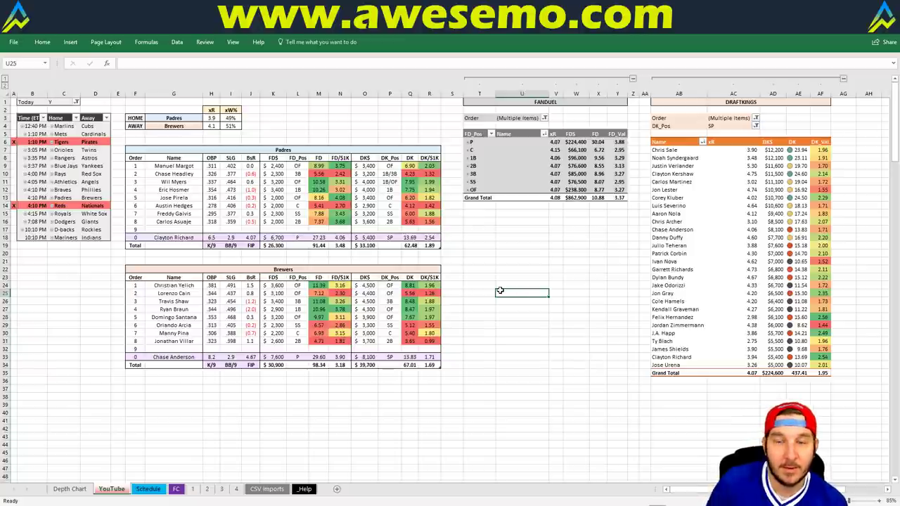
{"action": "left_click", "coordinate": [469, 142]}
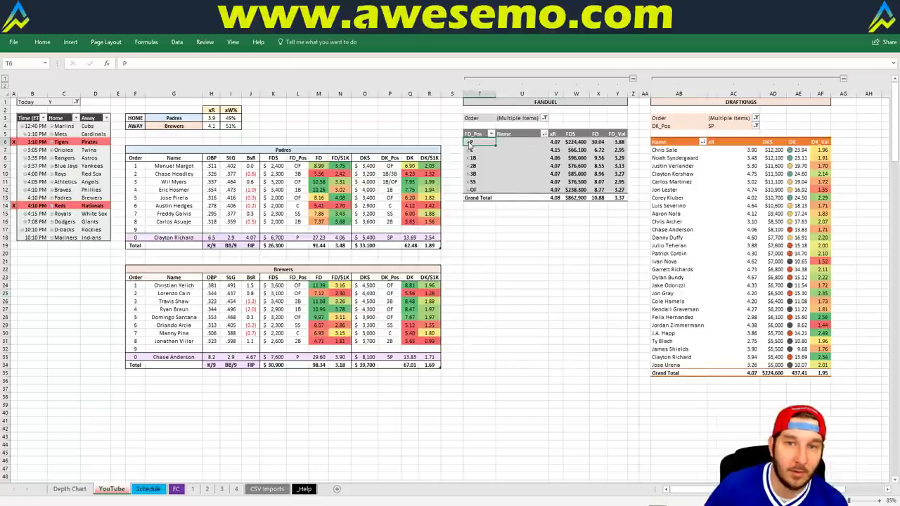
{"action": "left_click", "coordinate": [469, 143]}
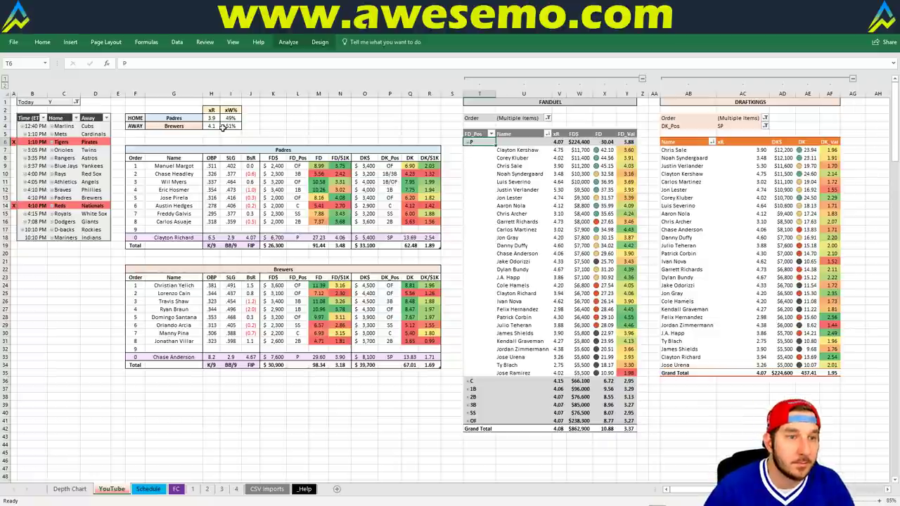
Step: Set the matchup's home team to Royals
{"action": "left_click", "coordinate": [171, 118]}
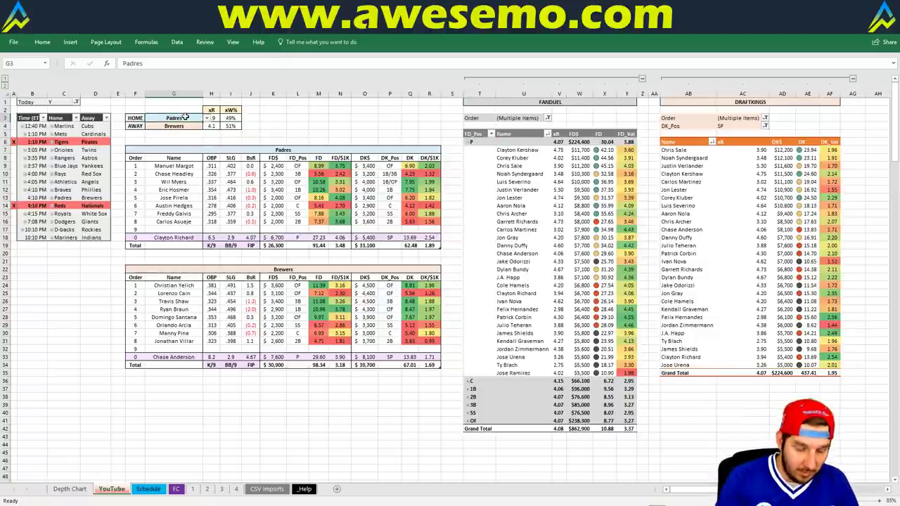
{"action": "type", "text": "Royals"}
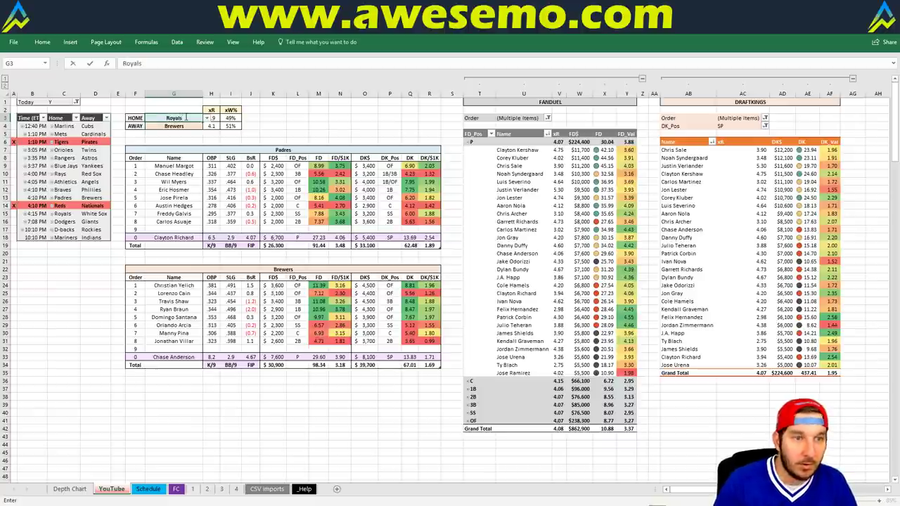
{"action": "key", "text": "Return"}
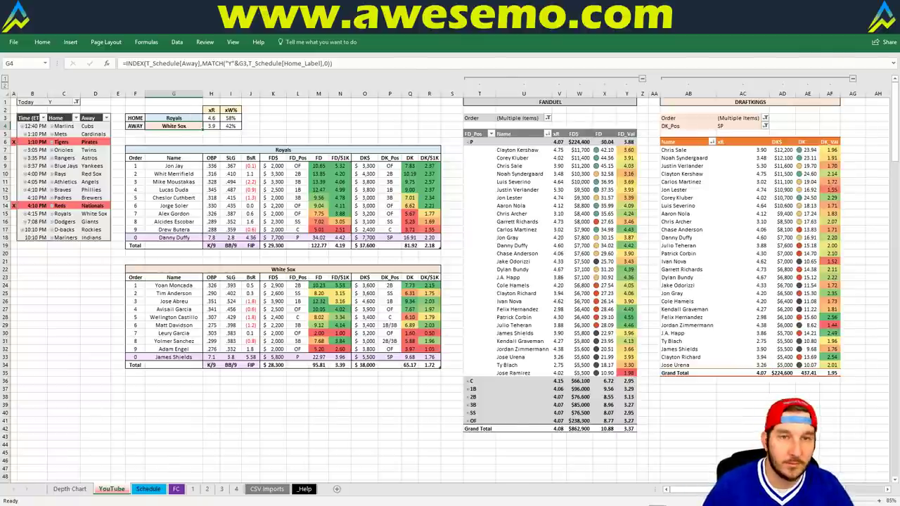
Step: Switch to the browser and open the sbrforum.com betting-odds page in place of the Reddit inbox
{"action": "key", "text": "alt+Tab"}
{"action": "key", "text": "ctrl+Tab"}
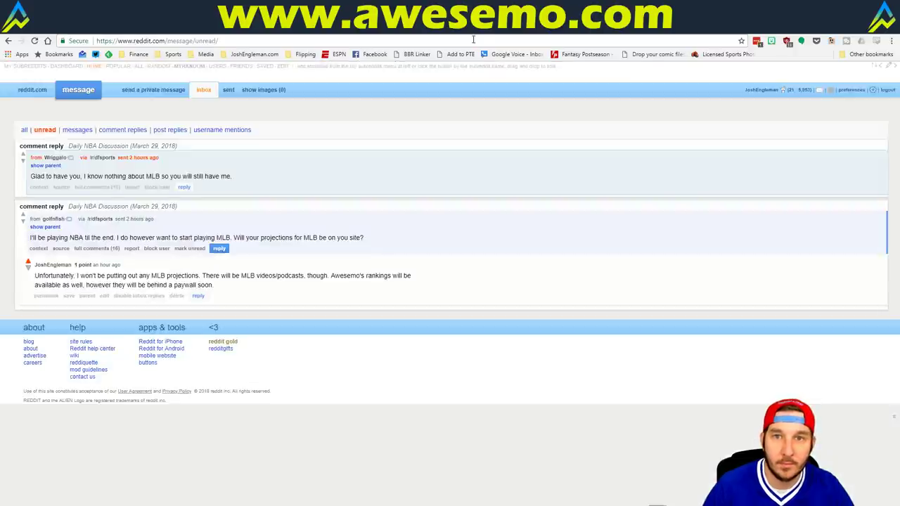
{"action": "left_click", "coordinate": [176, 41]}
{"action": "type", "text": "sbr"}
{"action": "key", "text": "Escape"}
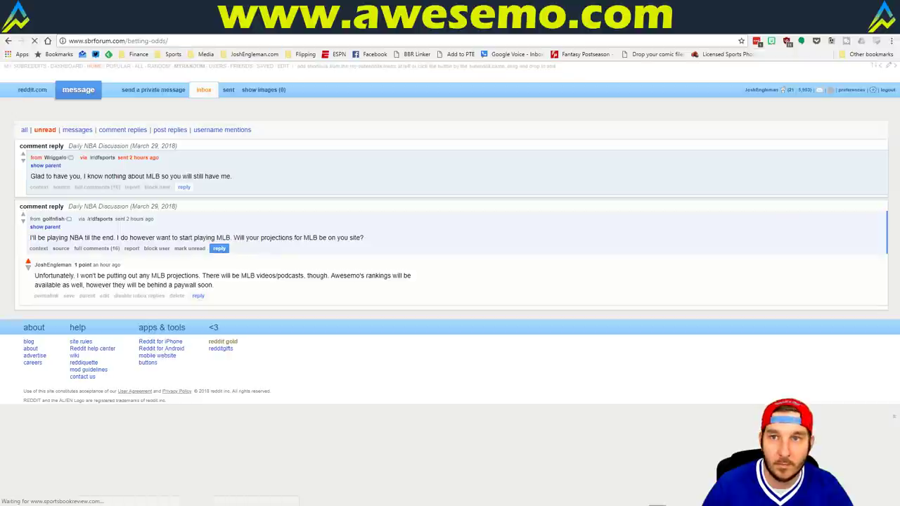
Step: Open the Sportsbook Review betting odds in a new tab and view the MLB moneylines for White Sox at Royals
{"action": "key", "text": "ctrl+t"}
{"action": "left_click", "coordinate": [249, 54]}
{"action": "left_click", "coordinate": [267, 131]}
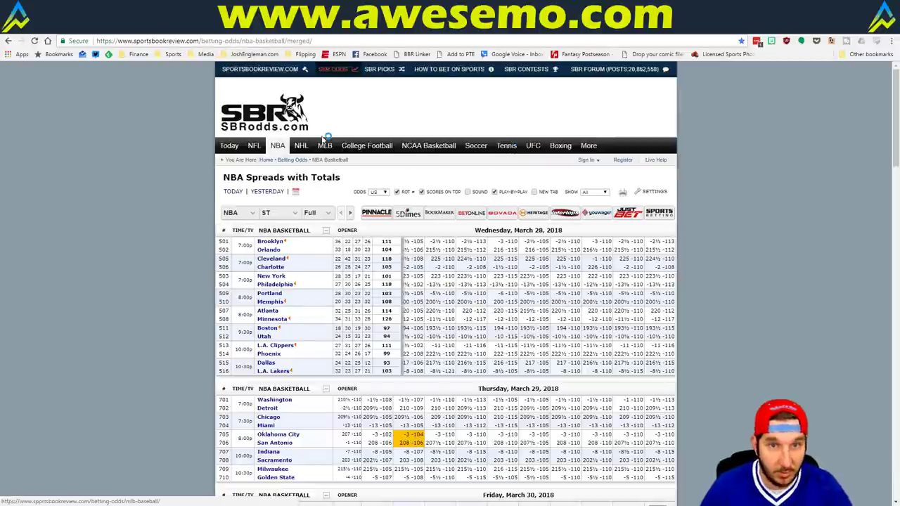
{"action": "left_click", "coordinate": [325, 146]}
{"action": "scroll", "coordinate": [535, 317], "scroll_direction": "down", "scroll_amount": 2}
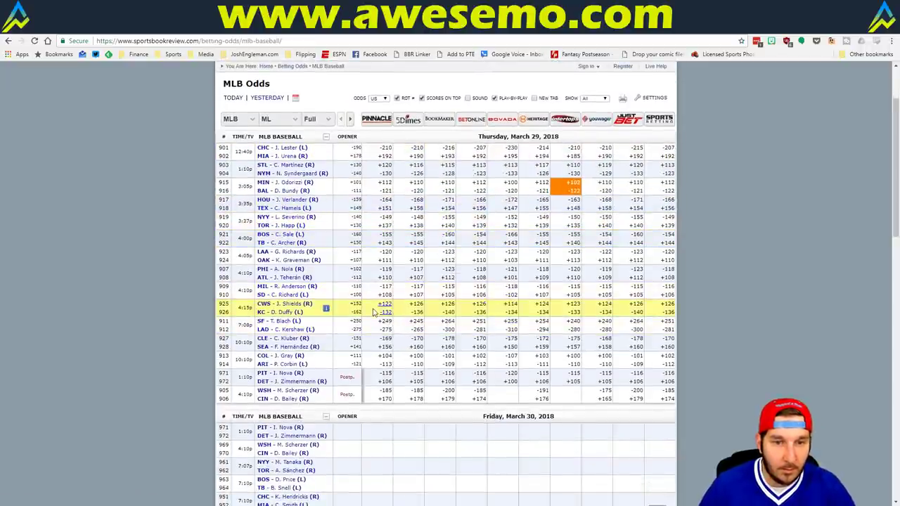
Step: Switch the MLB odds from moneylines to Totals and check the full-game lines for Thursday, March 29, 2018
{"action": "left_click", "coordinate": [292, 123]}
{"action": "left_click", "coordinate": [285, 159]}
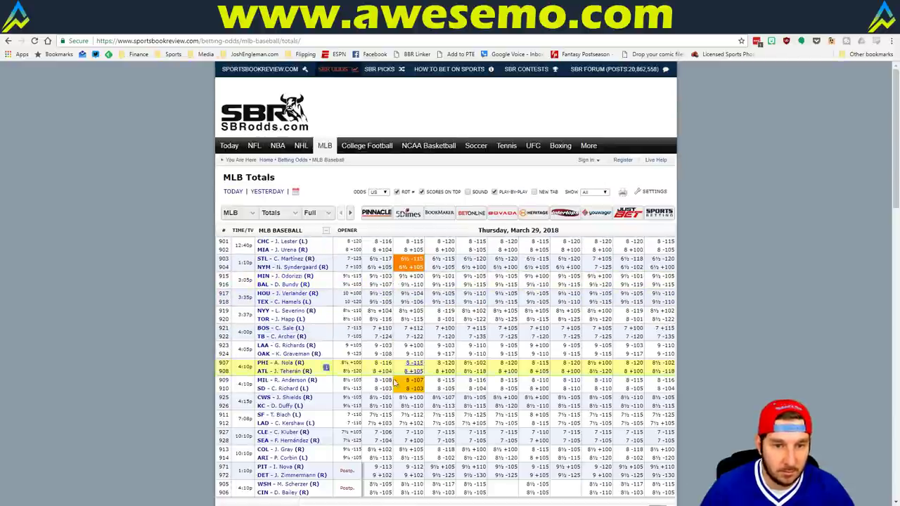
{"action": "scroll", "coordinate": [386, 350], "scroll_direction": "down", "scroll_amount": 2}
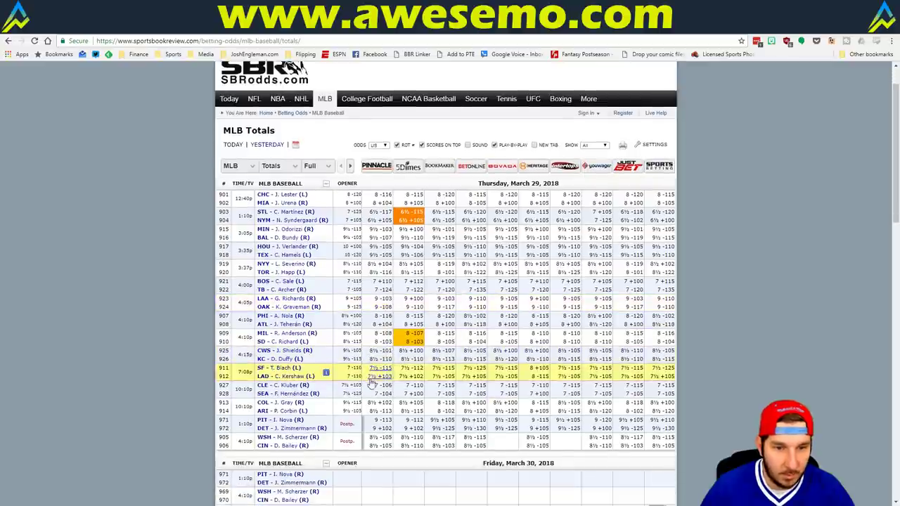
Step: Switch back to the Excel workbook, highlight the White Sox at Royals row in the Schedule sheet, and return to the YouTube sheet
{"action": "key", "text": "alt+Tab"}
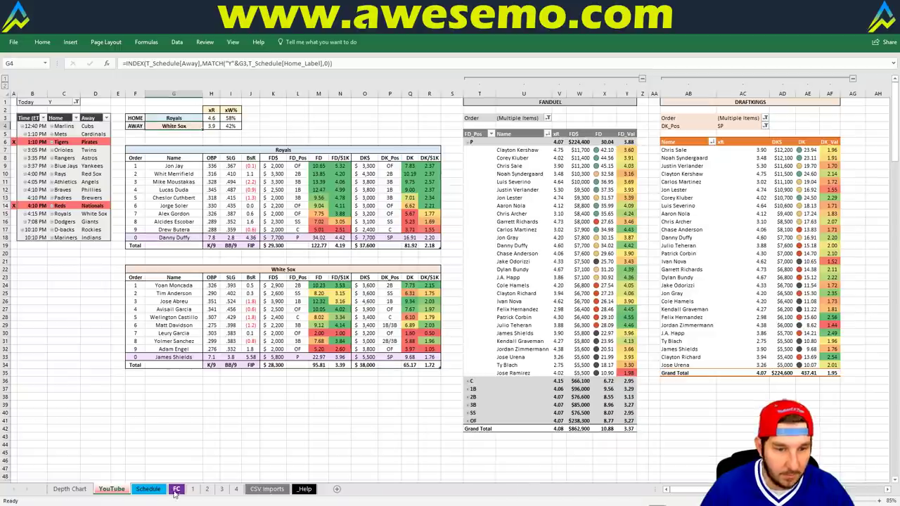
{"action": "left_click", "coordinate": [148, 488]}
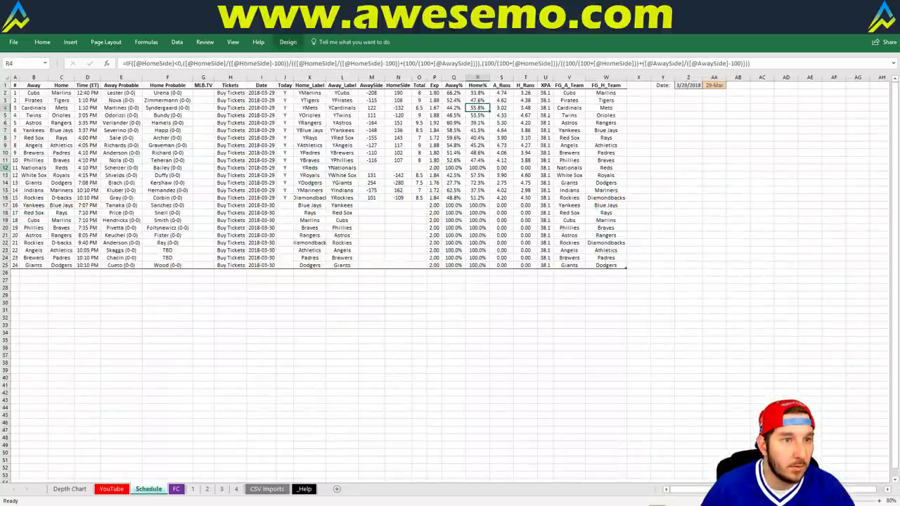
{"action": "left_click", "coordinate": [5, 175]}
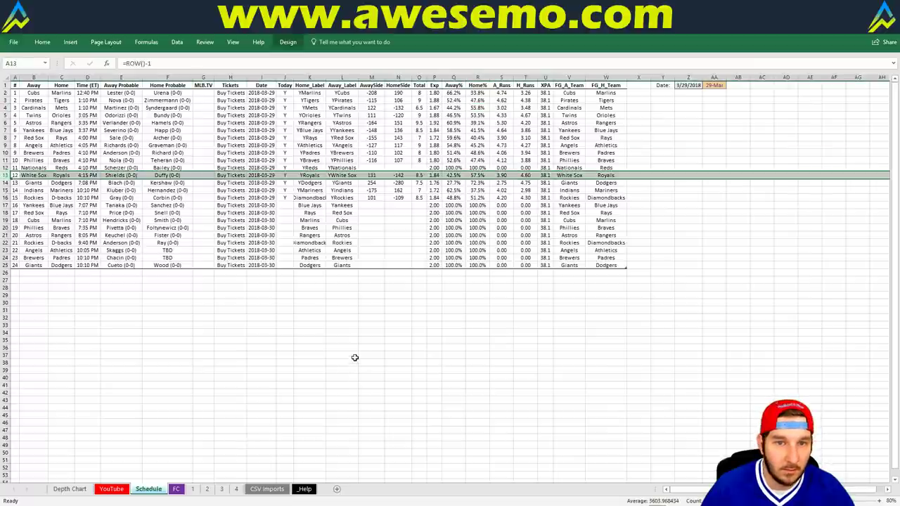
{"action": "left_click", "coordinate": [111, 488]}
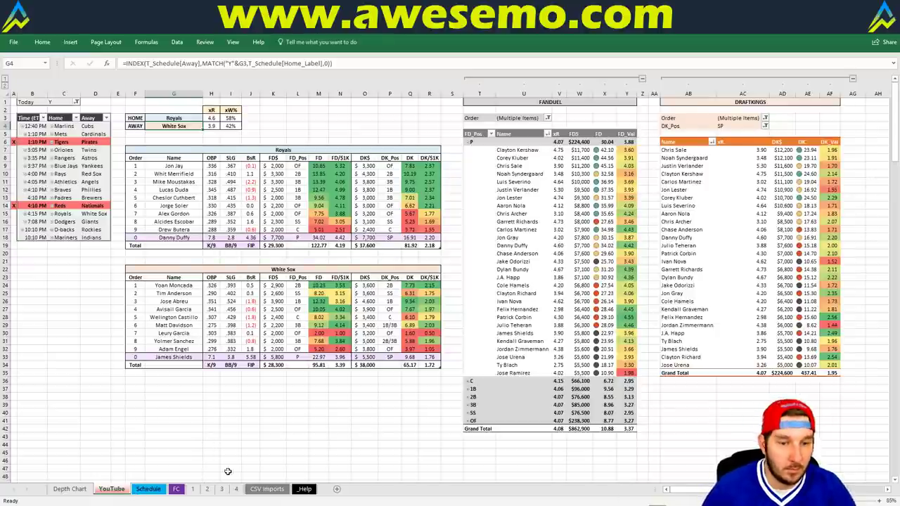
{"action": "left_click", "coordinate": [149, 489]}
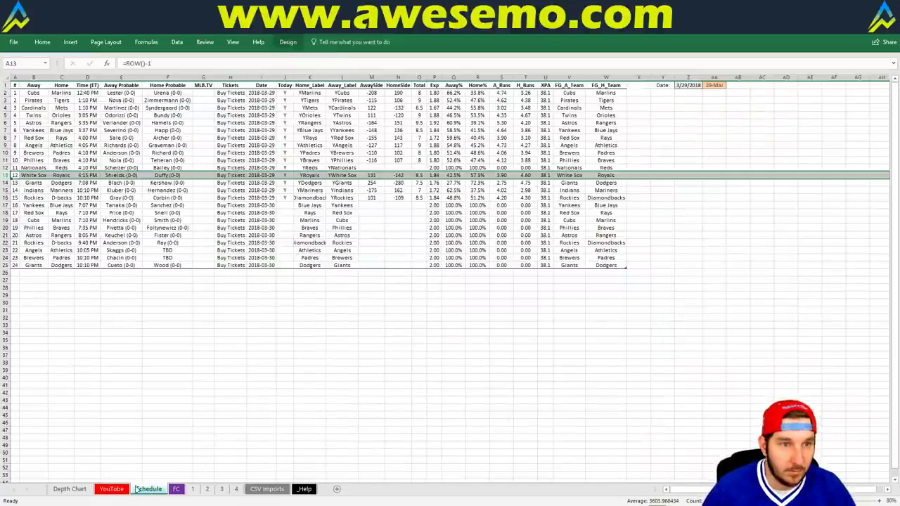
{"action": "left_click", "coordinate": [118, 488]}
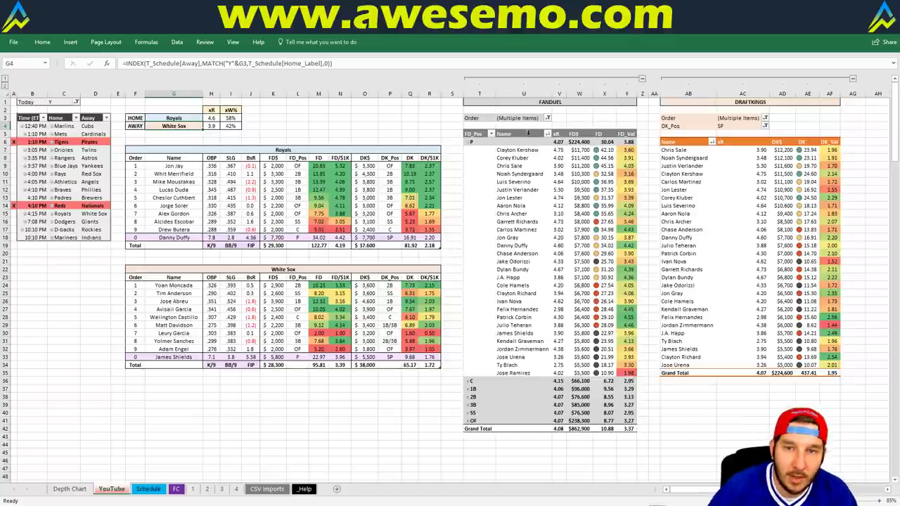
Step: Swap the expanded FanDuel group from P to C, review the catchers, and collapse the group
{"action": "left_click", "coordinate": [466, 142]}
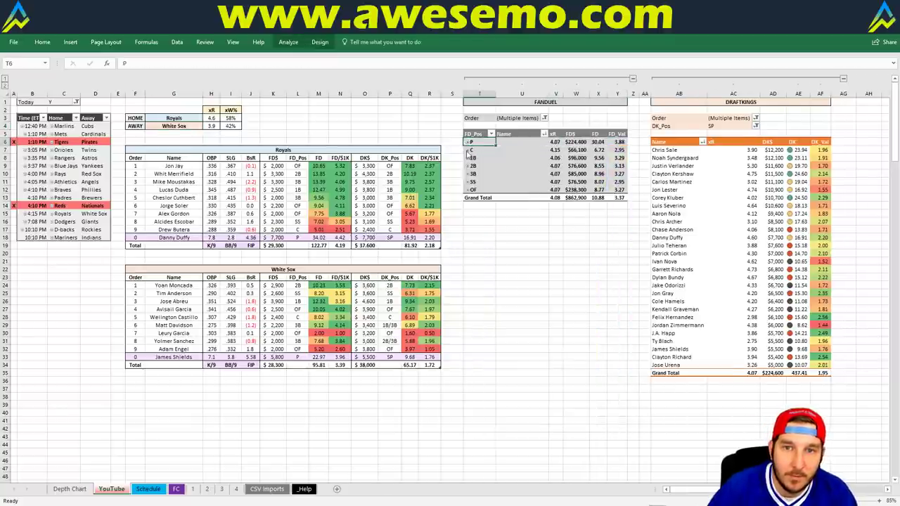
{"action": "left_click", "coordinate": [466, 150]}
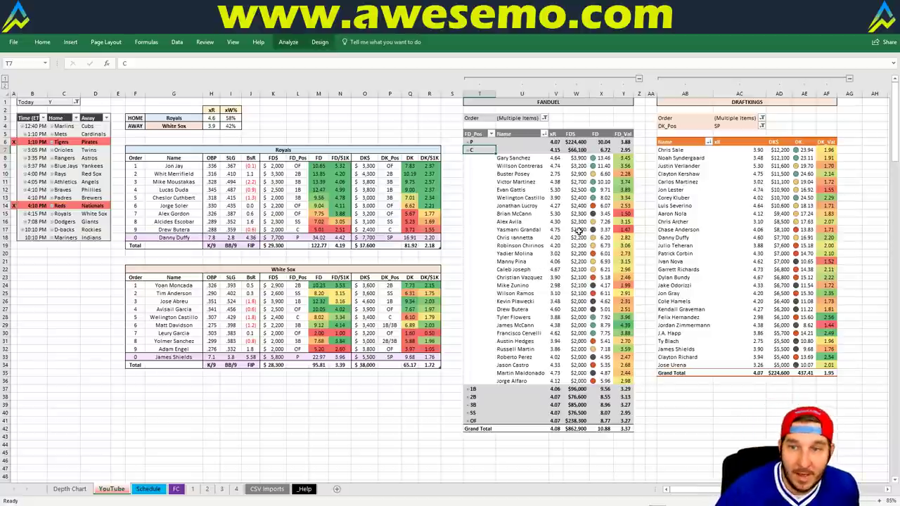
{"action": "left_click", "coordinate": [466, 149]}
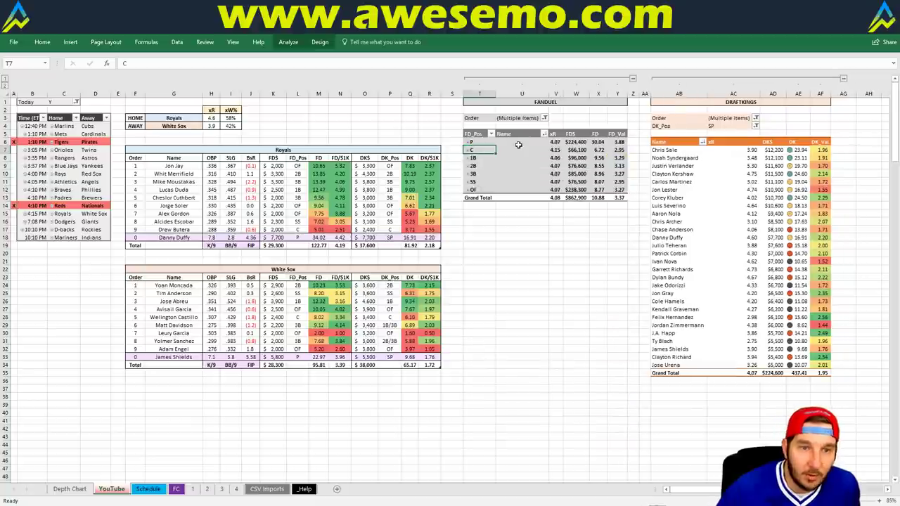
{"action": "left_click", "coordinate": [397, 114]}
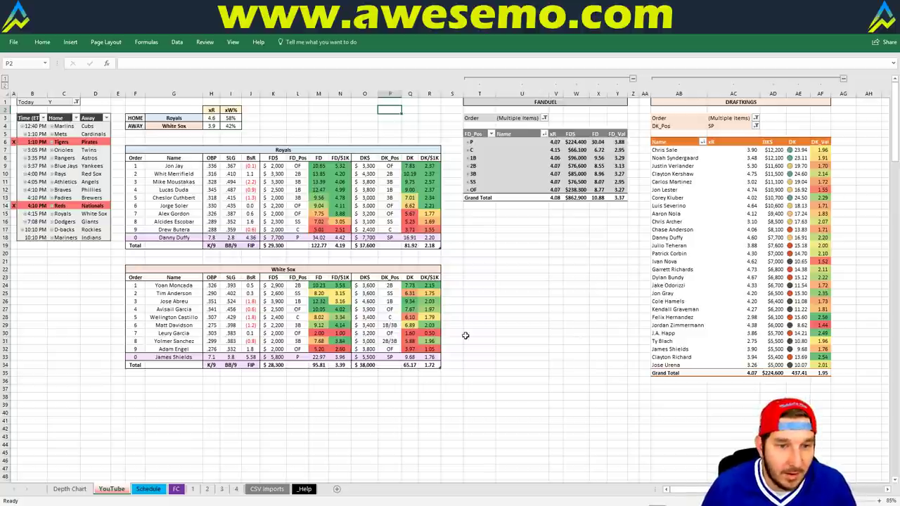
Step: Set the matchup's home team to Dodgers
{"action": "left_click", "coordinate": [205, 309]}
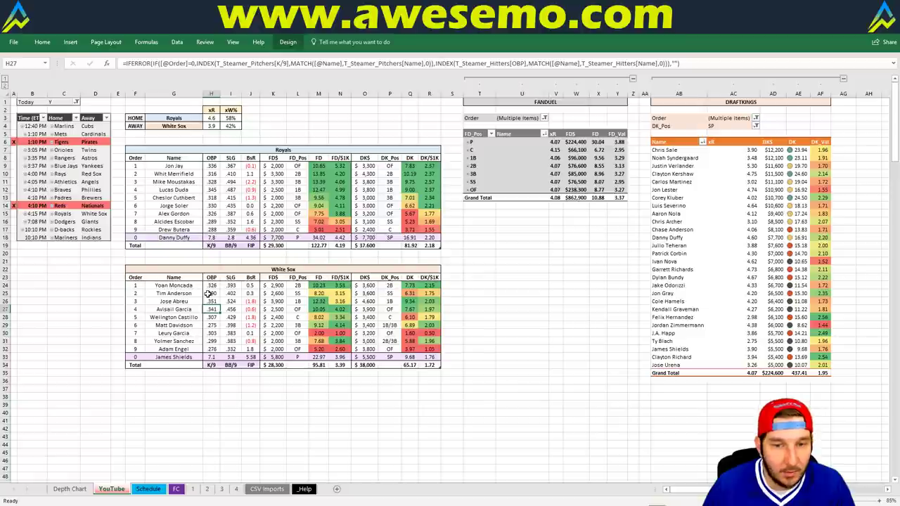
{"action": "left_click", "coordinate": [175, 116]}
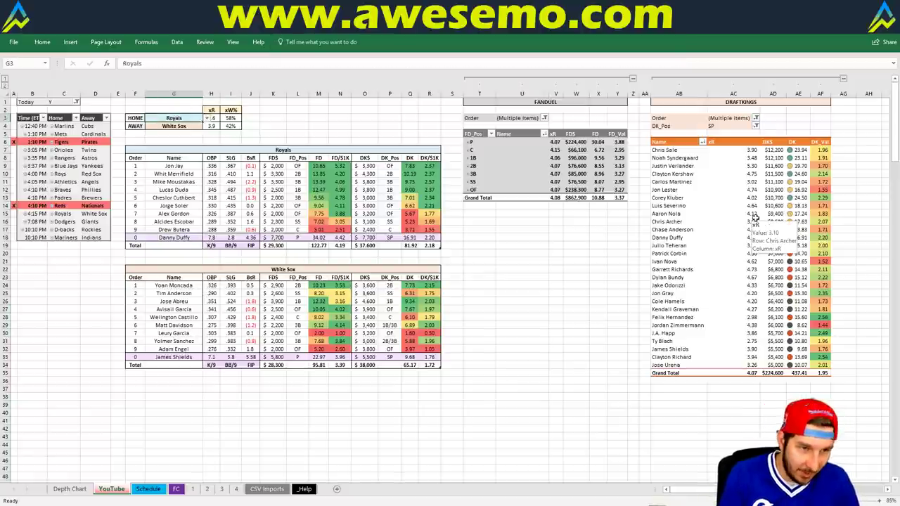
{"action": "type", "text": "Dod"}
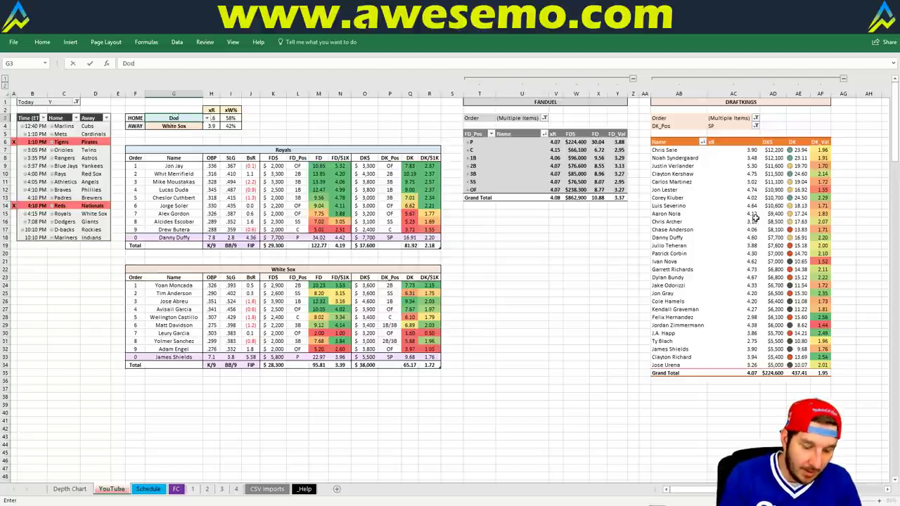
{"action": "type", "text": "gers"}
{"action": "key", "text": "Tab"}
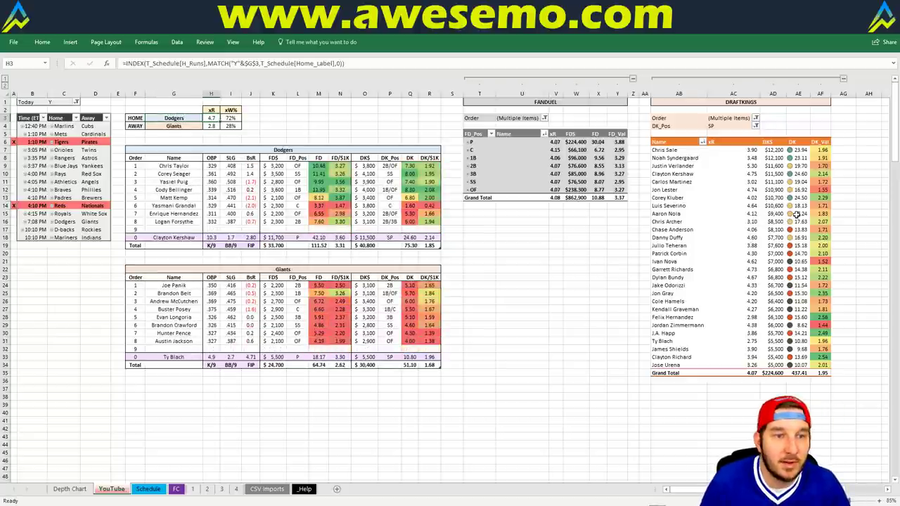
Step: Switch to the browser and check the San Francisco Giants at Los Angeles Dodgers forecast on the dailybaseballdata.com weather page
{"action": "key", "text": "alt+Tab"}
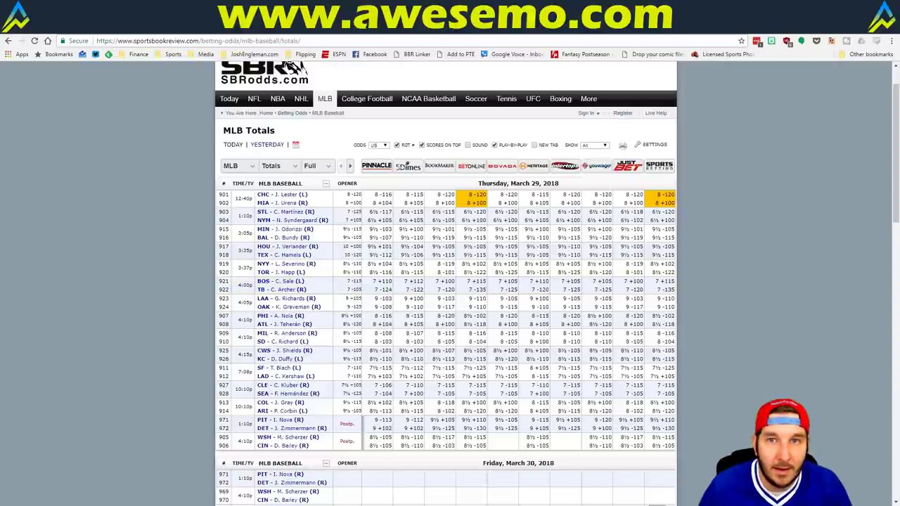
{"action": "key", "text": "ctrl+Tab"}
{"action": "scroll", "coordinate": [512, 251], "scroll_direction": "down", "scroll_amount": 5}
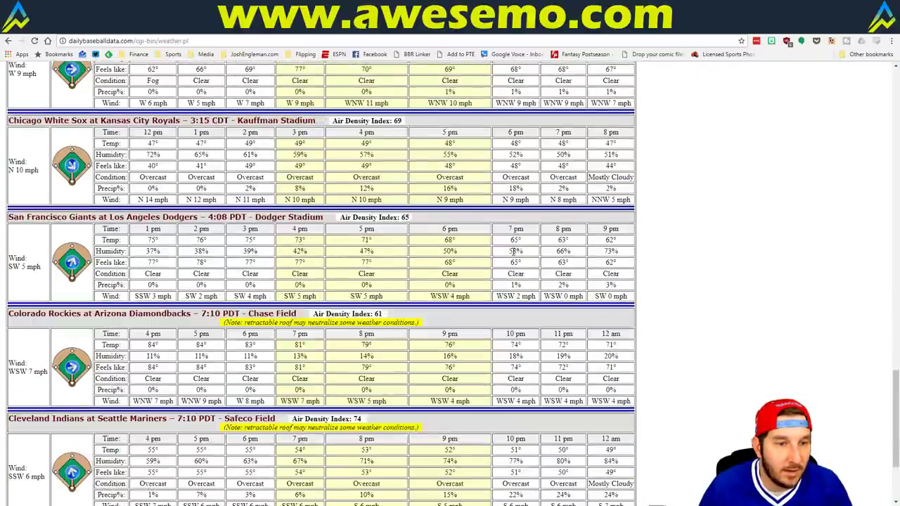
Step: Return to the Excel workbook and expand the P group in the FanDuel pivot table to review the pitchers
{"action": "key", "text": "alt+Tab"}
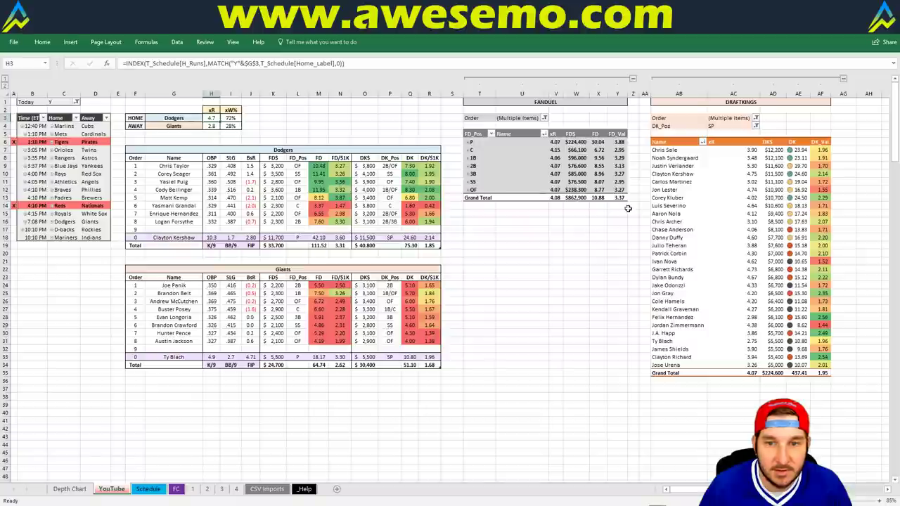
{"action": "left_click", "coordinate": [468, 142]}
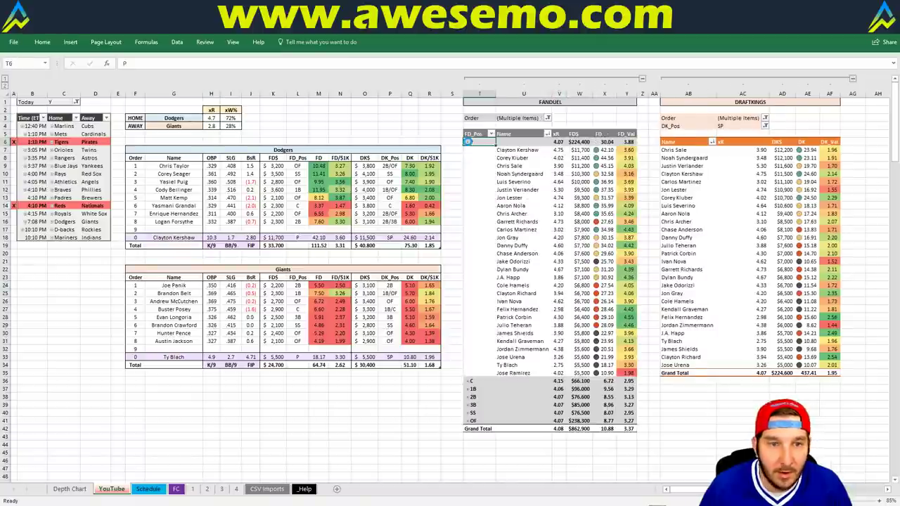
{"action": "left_click", "coordinate": [343, 117]}
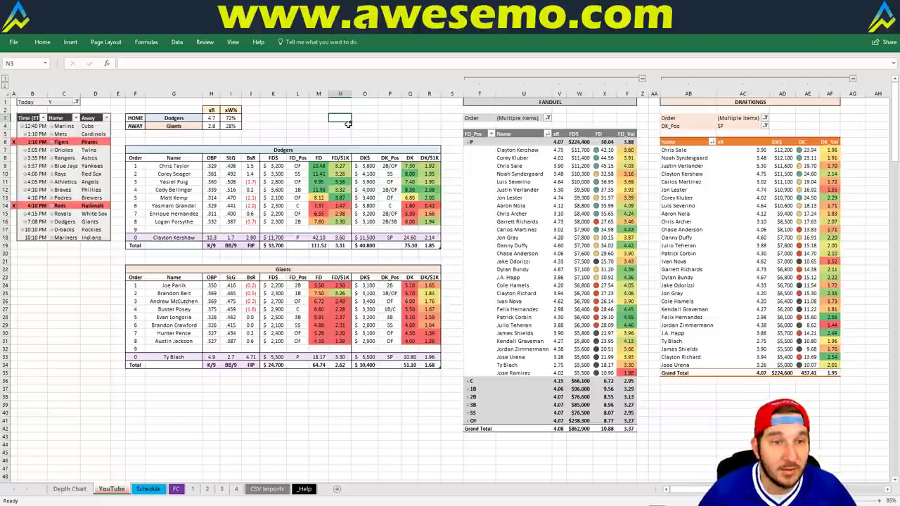
Step: Swap the expanded FanDuel group from P to OF, examine Yasiel Puig's row, and collapse the group
{"action": "left_click", "coordinate": [467, 143]}
{"action": "left_click", "coordinate": [464, 191]}
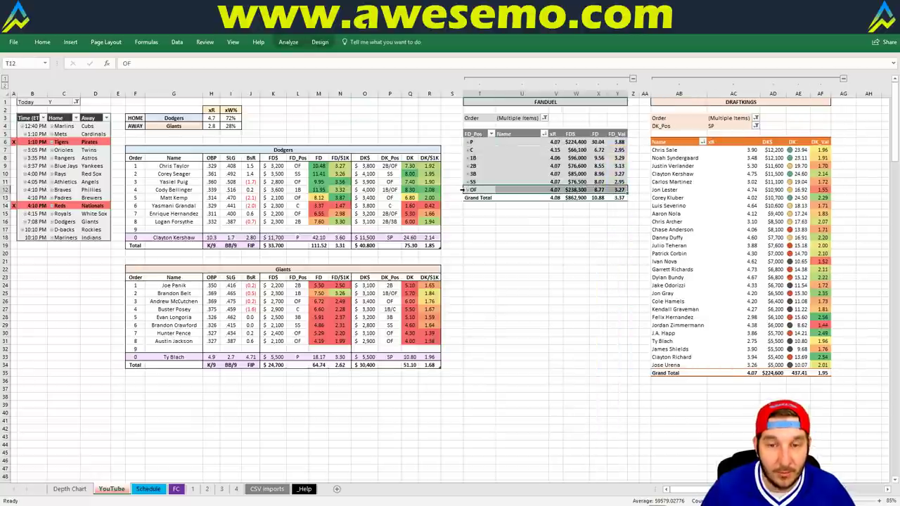
{"action": "left_click", "coordinate": [467, 189]}
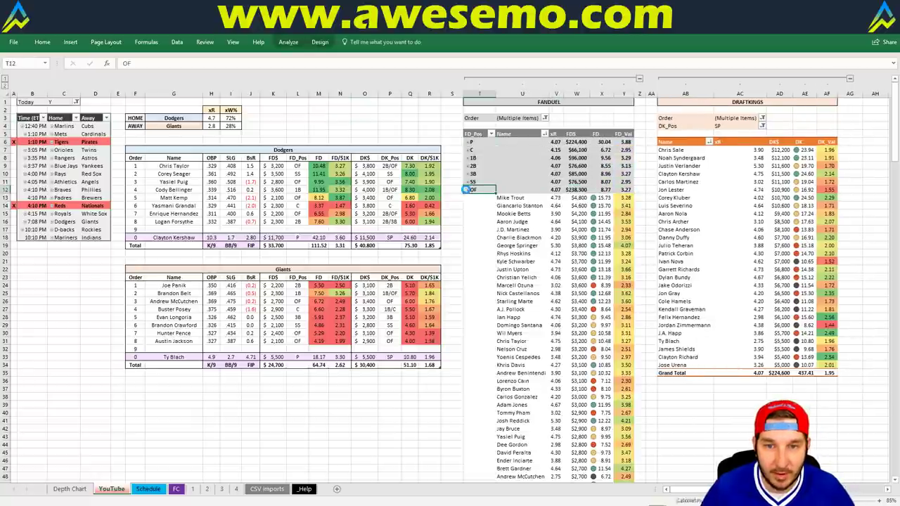
{"action": "scroll", "coordinate": [654, 190], "scroll_direction": "down", "scroll_amount": 4}
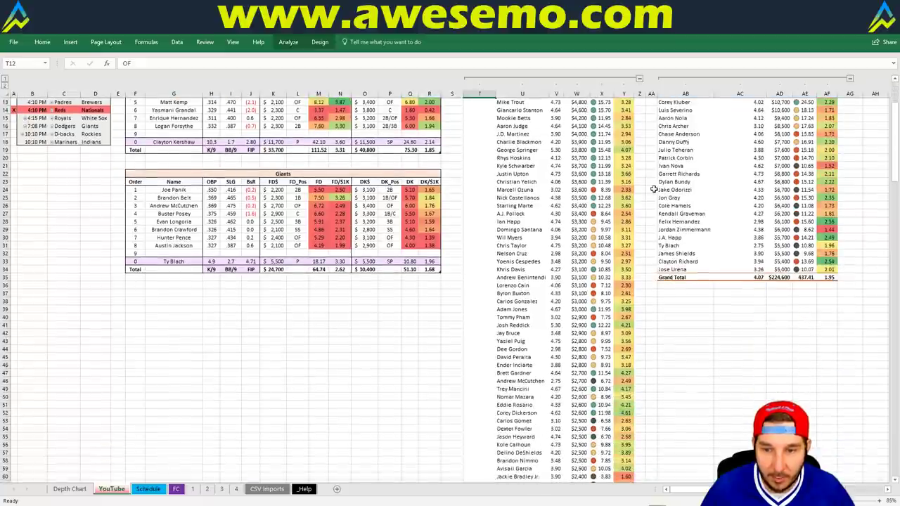
{"action": "scroll", "coordinate": [654, 189], "scroll_direction": "up", "scroll_amount": 3}
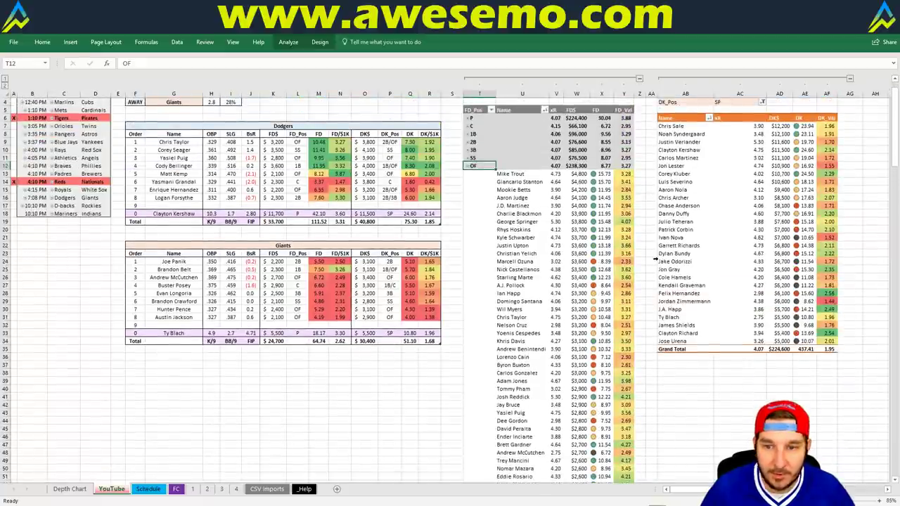
{"action": "left_click", "coordinate": [520, 412]}
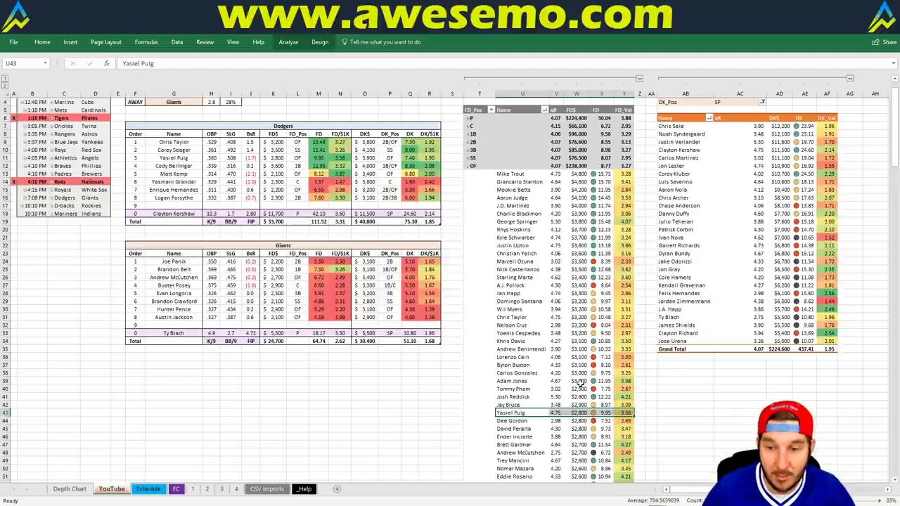
{"action": "left_click", "coordinate": [467, 165]}
{"action": "scroll", "coordinate": [478, 281], "scroll_direction": "up", "scroll_amount": 1}
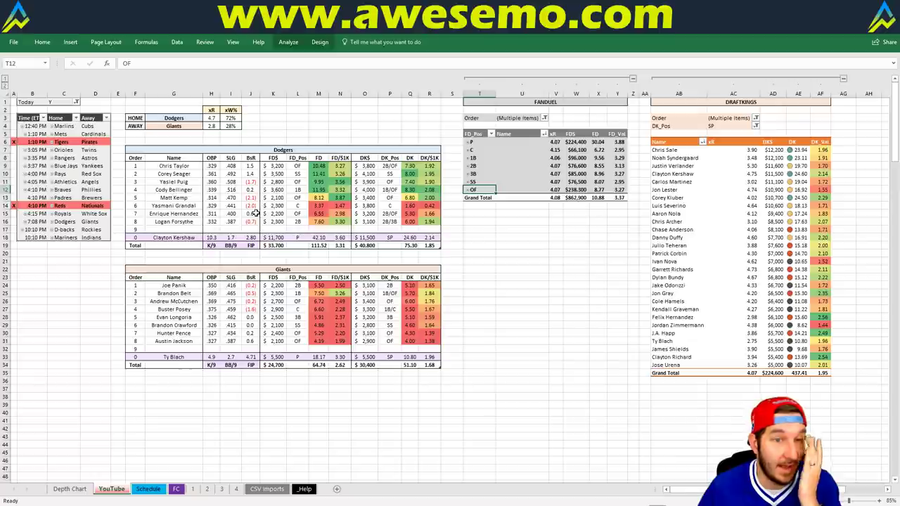
Step: Expand the FanDuel P group again to compare the pitchers' salaries and values
{"action": "left_click", "coordinate": [349, 117]}
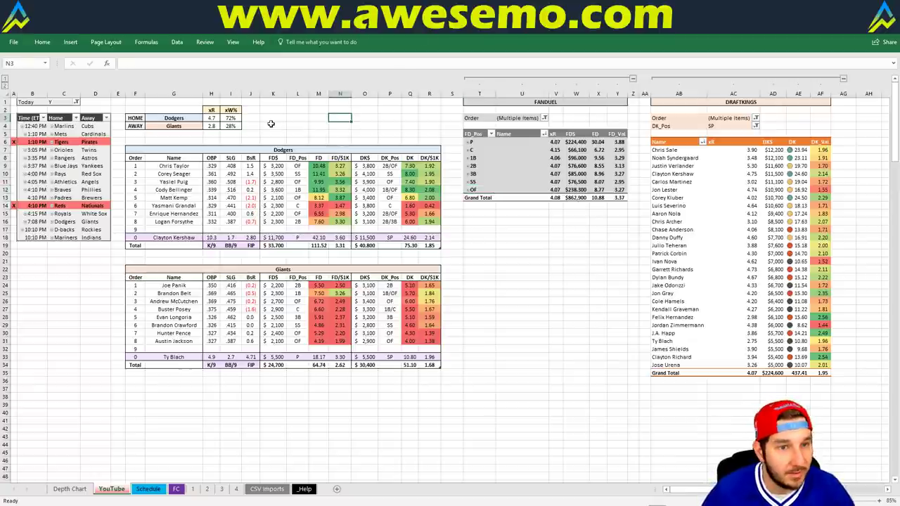
{"action": "left_click", "coordinate": [487, 309]}
{"action": "left_click", "coordinate": [467, 142]}
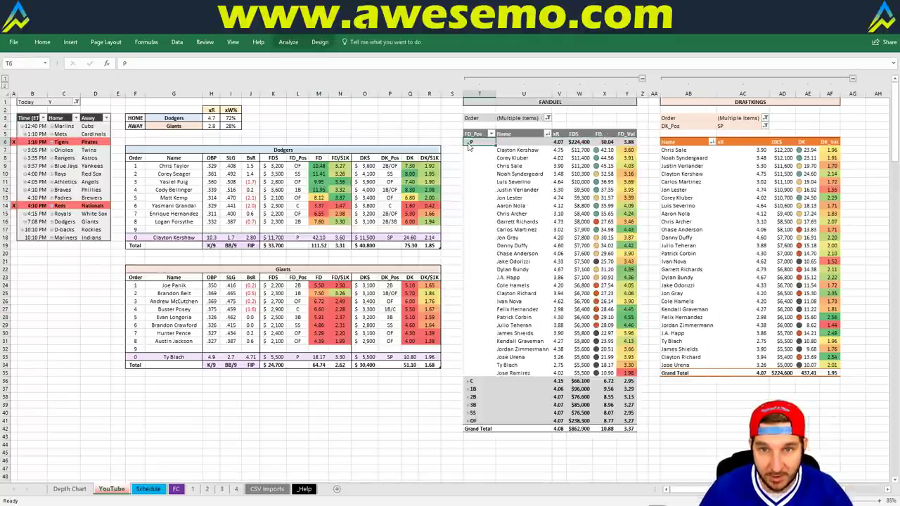
{"action": "left_click", "coordinate": [467, 142]}
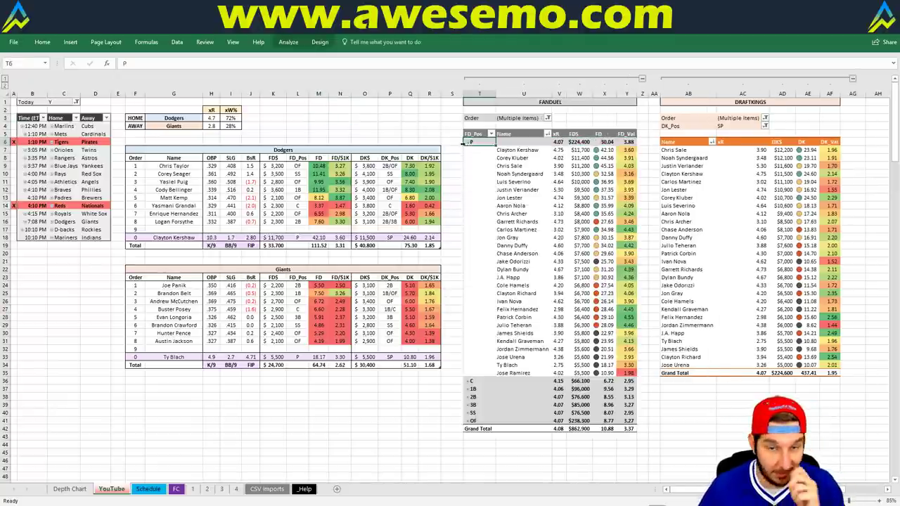
{"action": "left_click", "coordinate": [333, 119]}
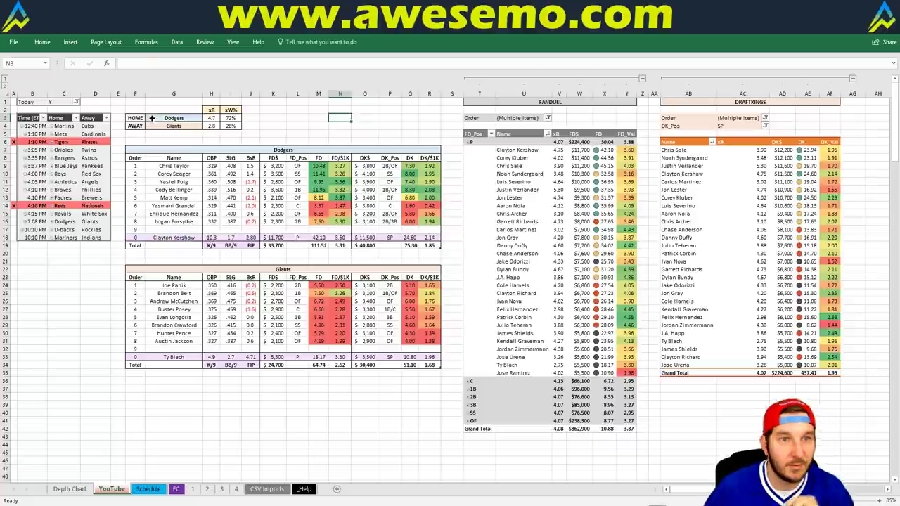
Step: Try to set the matchup's home team to D-backs
{"action": "left_click", "coordinate": [189, 118]}
{"action": "type", "text": "D-backs"}
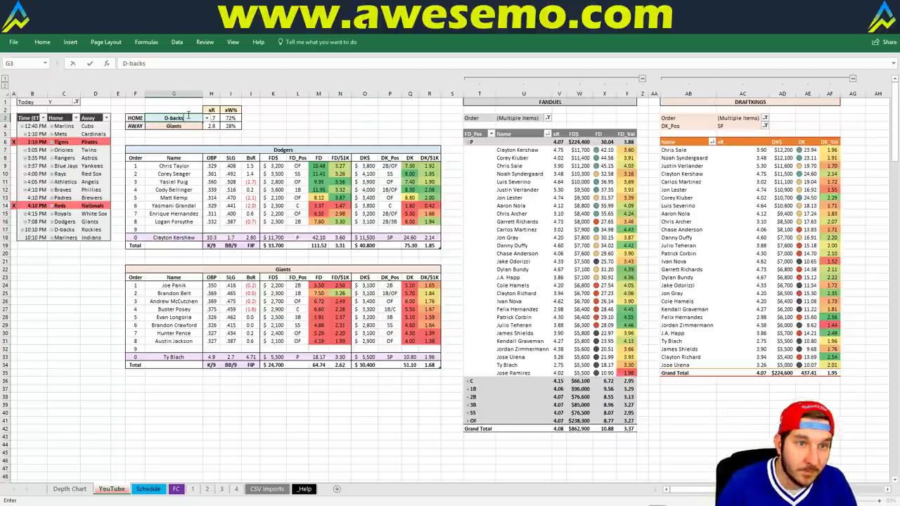
{"action": "key", "text": "Return"}
{"action": "key", "text": "Escape"}
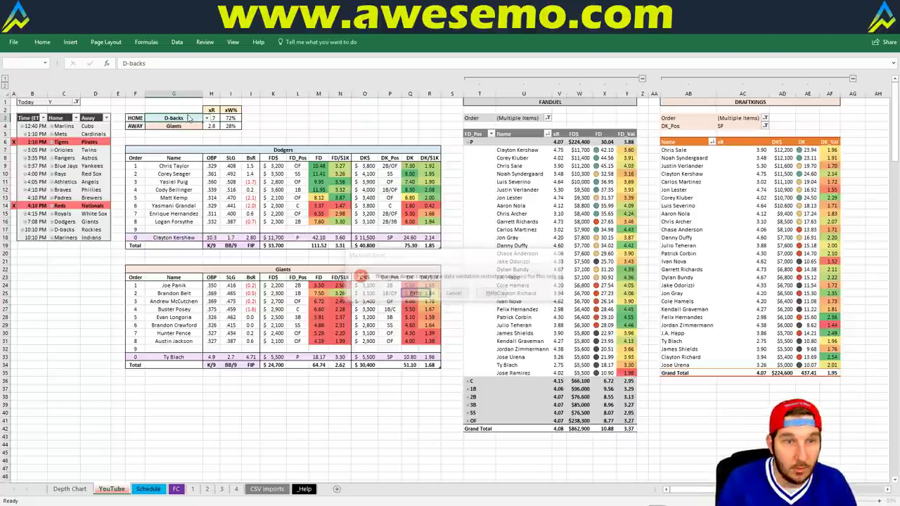
Step: Set the matchup's home team to Diamondbacks
{"action": "type", "text": "Diamo"}
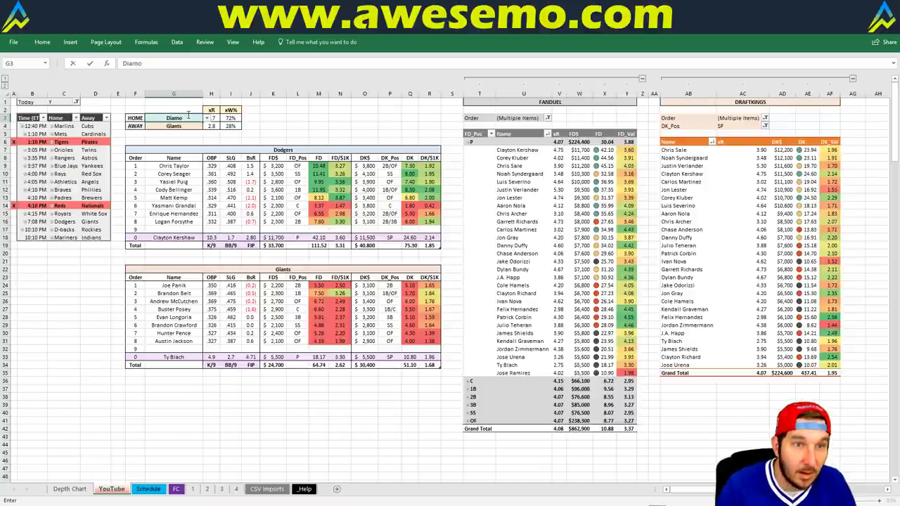
{"action": "type", "text": "ndbacks"}
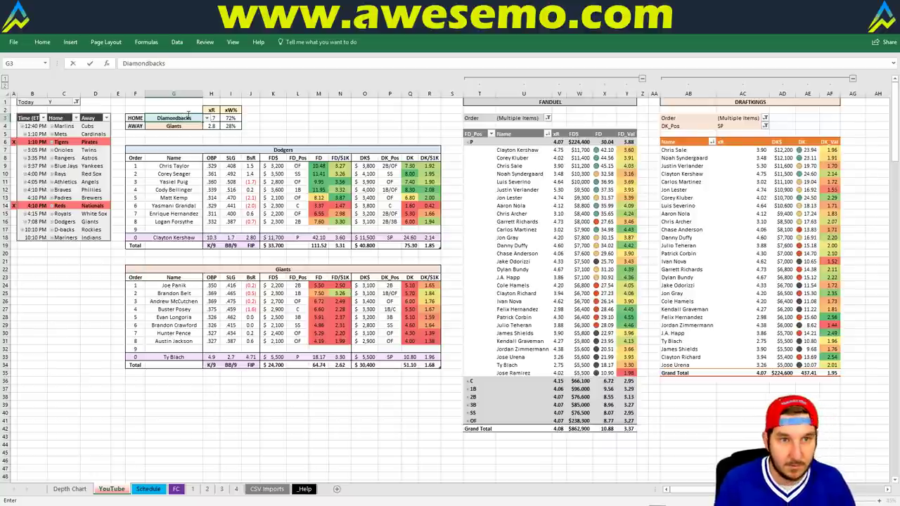
{"action": "key", "text": "Return"}
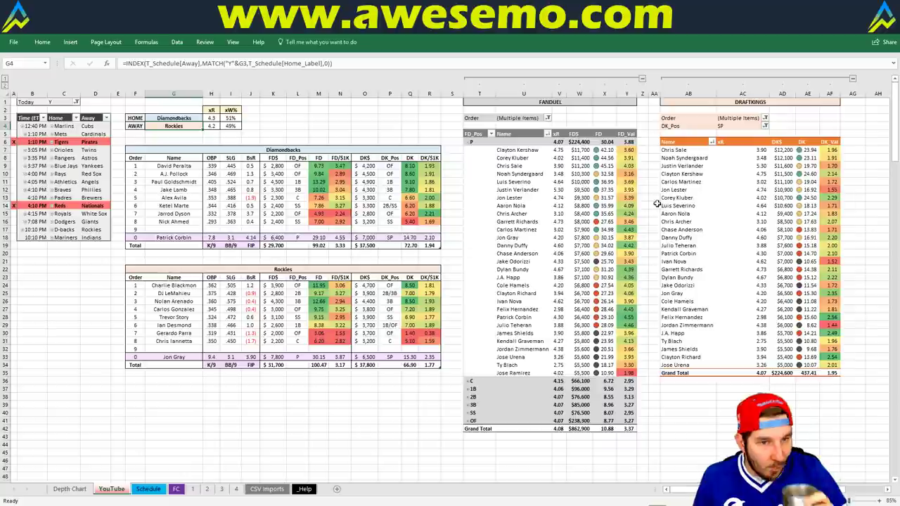
{"action": "left_click", "coordinate": [359, 126]}
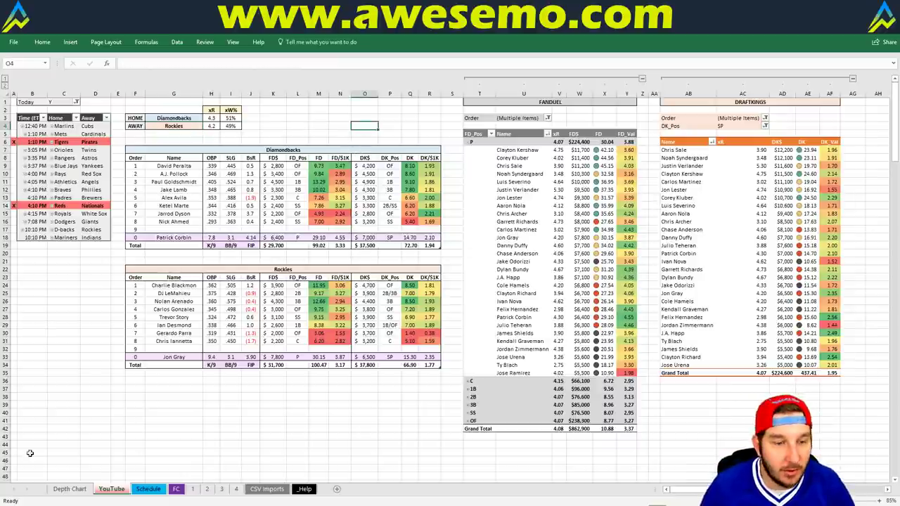
Step: Switch to the baseball weather page, check the Rockies at Diamondbacks forecast for Chase Field, and return to the Excel workbook
{"action": "key", "text": "alt+Tab"}
{"action": "scroll", "coordinate": [288, 276], "scroll_direction": "down", "scroll_amount": 1}
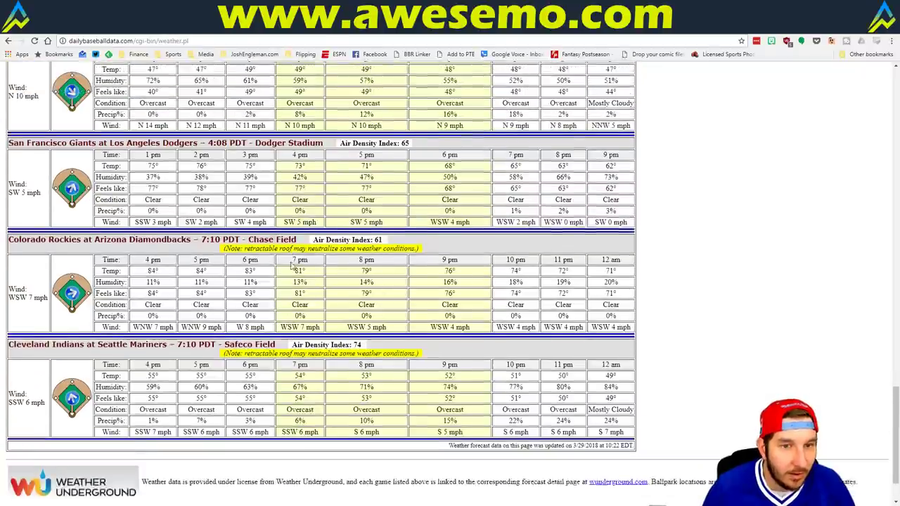
{"action": "scroll", "coordinate": [288, 276], "scroll_direction": "up", "scroll_amount": 1}
{"action": "key", "text": "alt+Tab"}
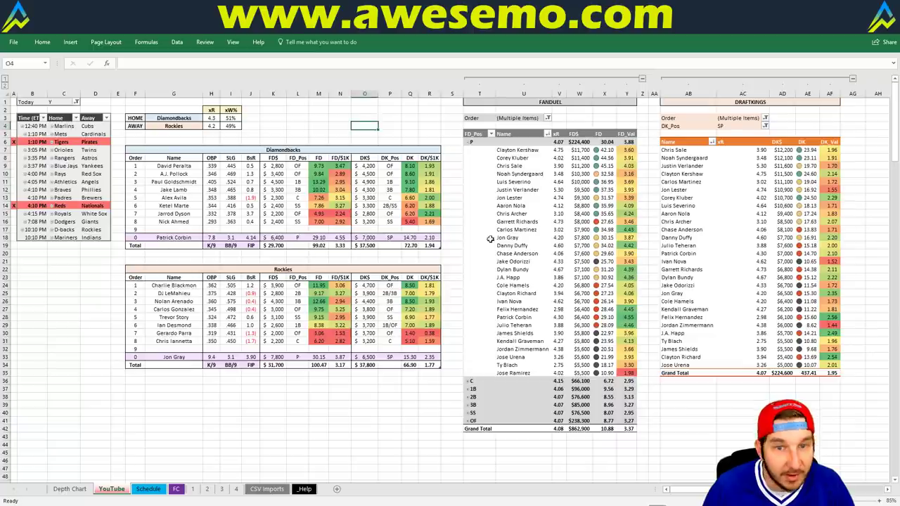
{"action": "left_click", "coordinate": [355, 112]}
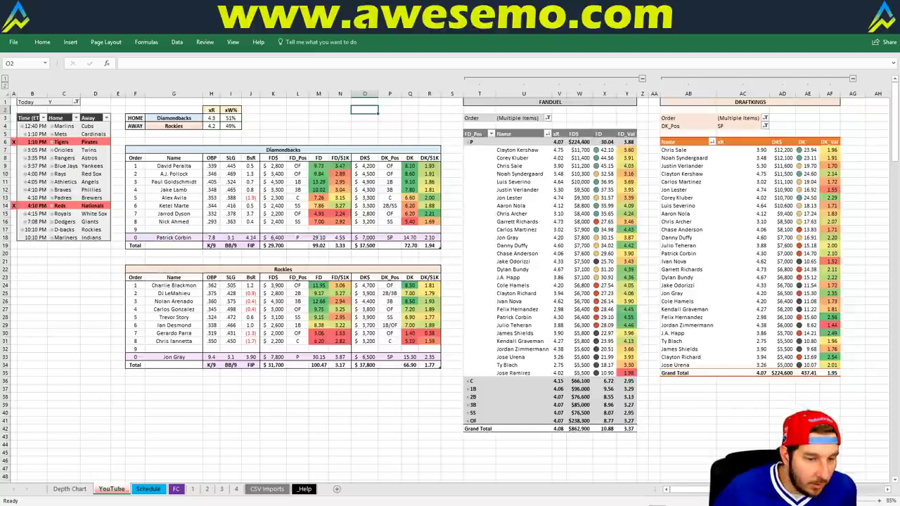
Step: Swap the expanded FanDuel group from P to 3B to compare third basemen, then restore the expanded P group
{"action": "key", "text": "alt+Tab"}
{"action": "key", "text": "alt+Tab"}
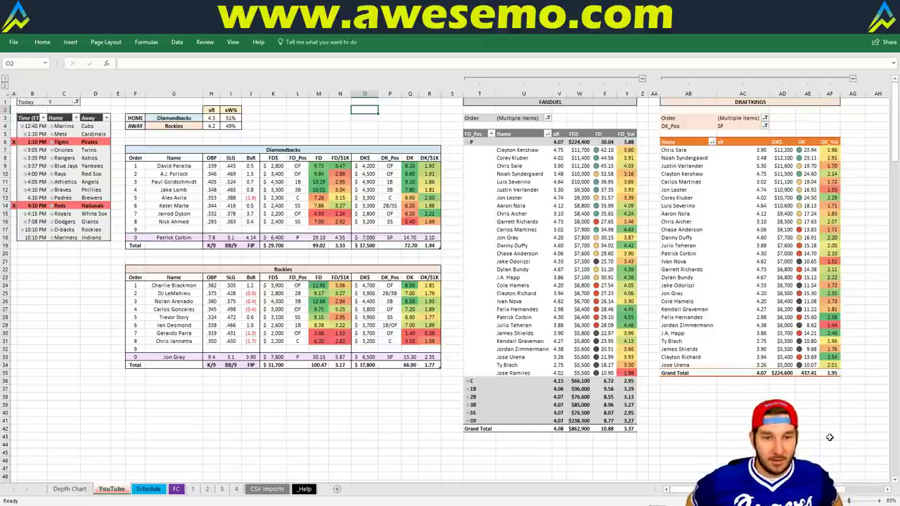
{"action": "left_click", "coordinate": [465, 141]}
{"action": "left_click", "coordinate": [470, 141]}
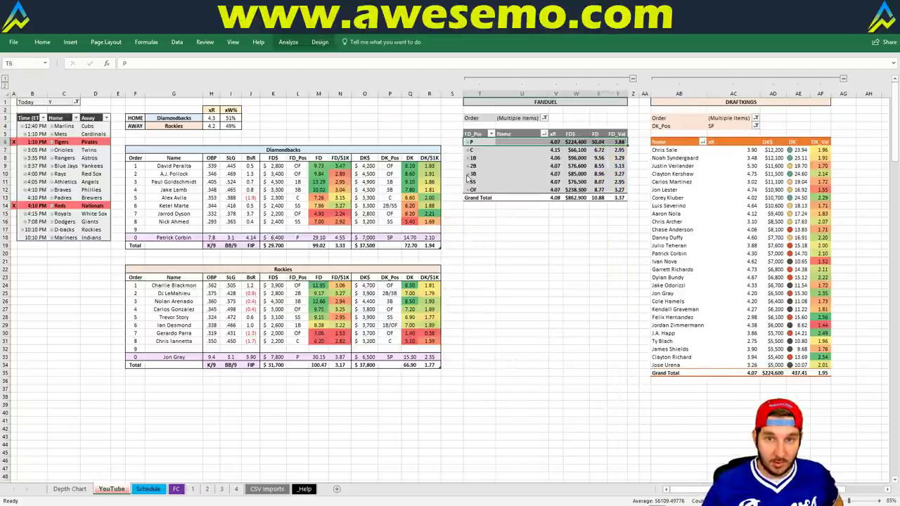
{"action": "left_click", "coordinate": [469, 174]}
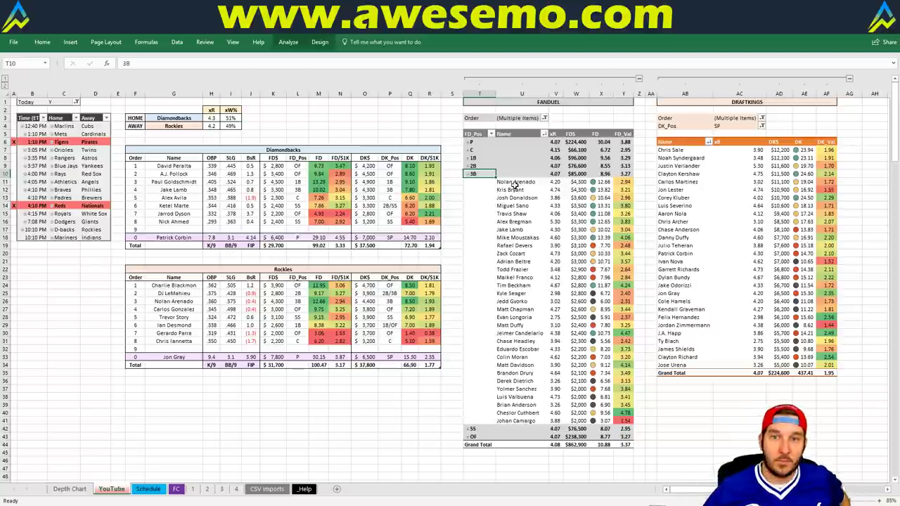
{"action": "left_click", "coordinate": [465, 174]}
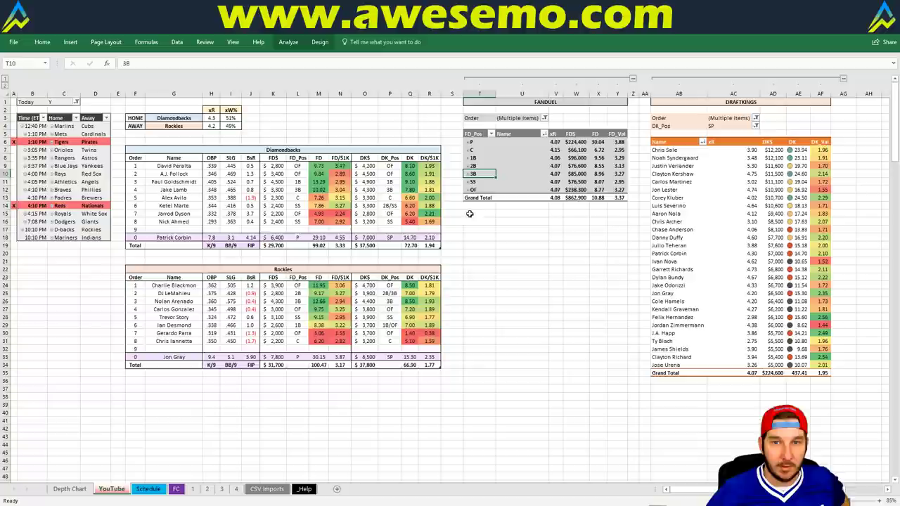
{"action": "left_click", "coordinate": [466, 141]}
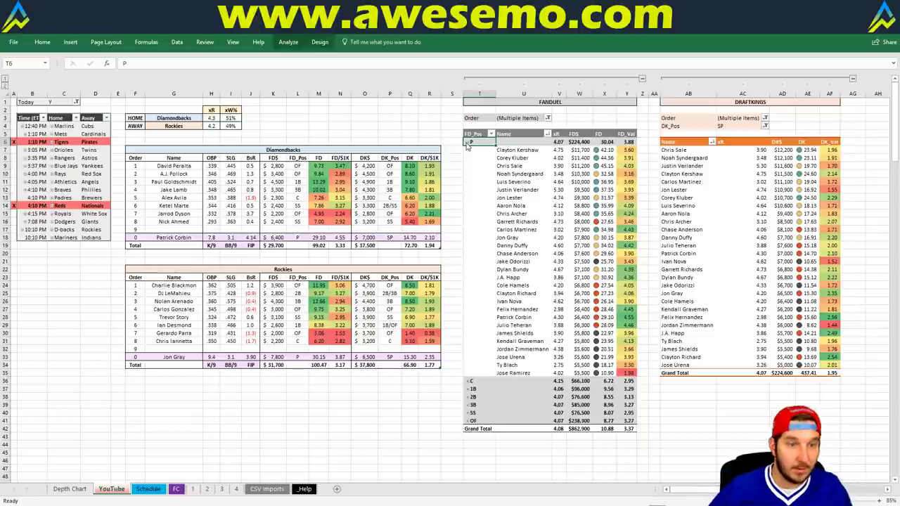
Step: Set the matchup's home team to Mariners
{"action": "left_click", "coordinate": [178, 119]}
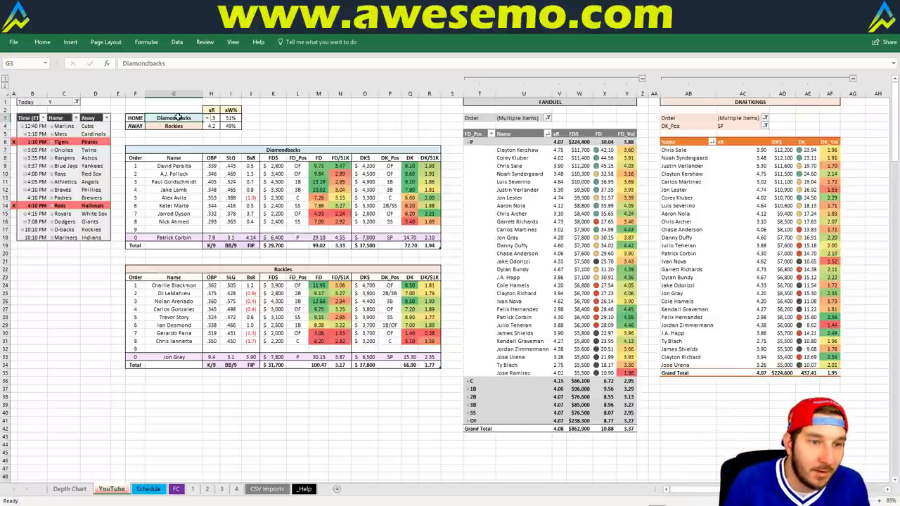
{"action": "type", "text": "Mariners"}
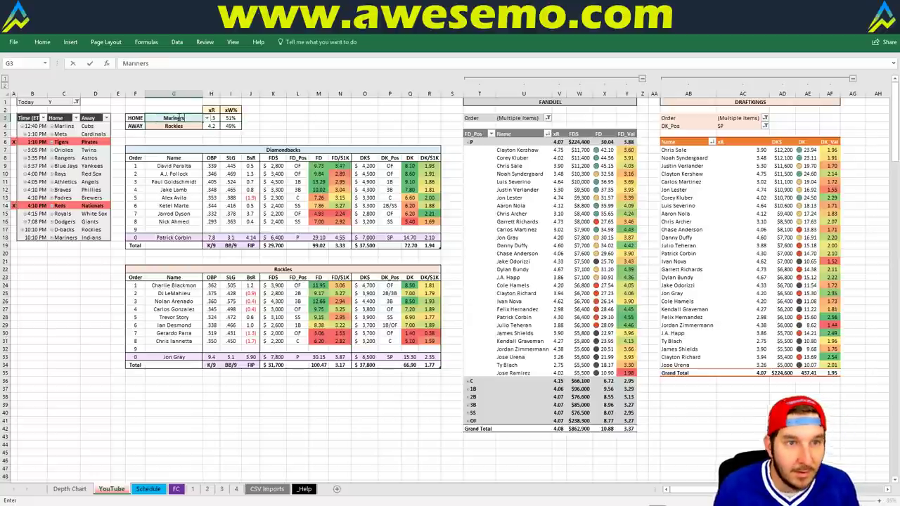
{"action": "key", "text": "Return"}
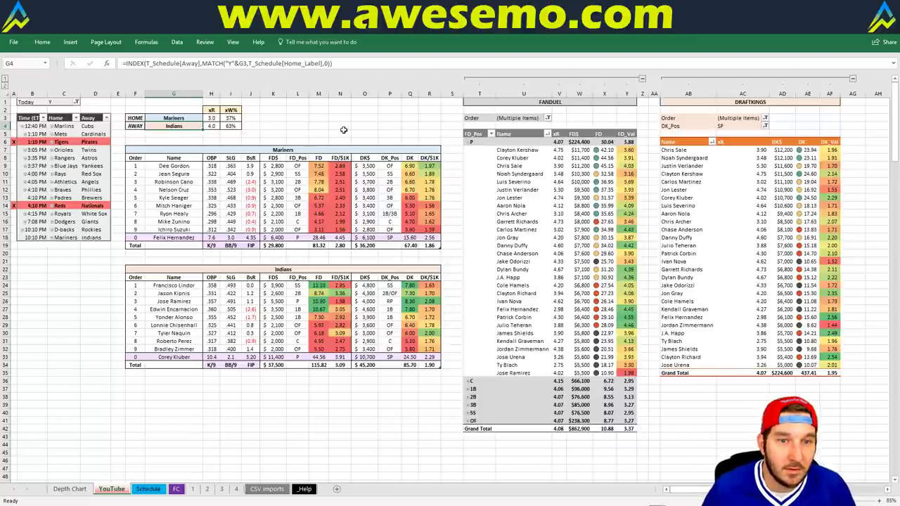
{"action": "left_click", "coordinate": [297, 123]}
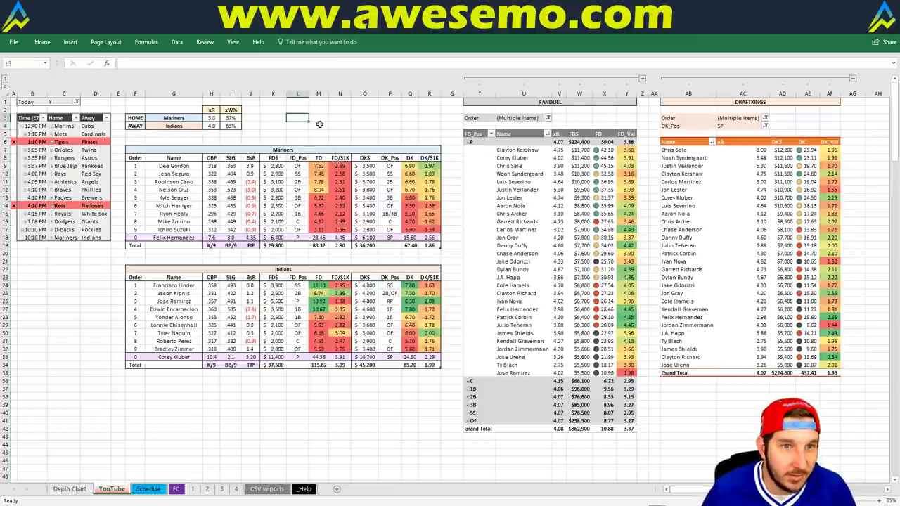
{"action": "left_click", "coordinate": [320, 125]}
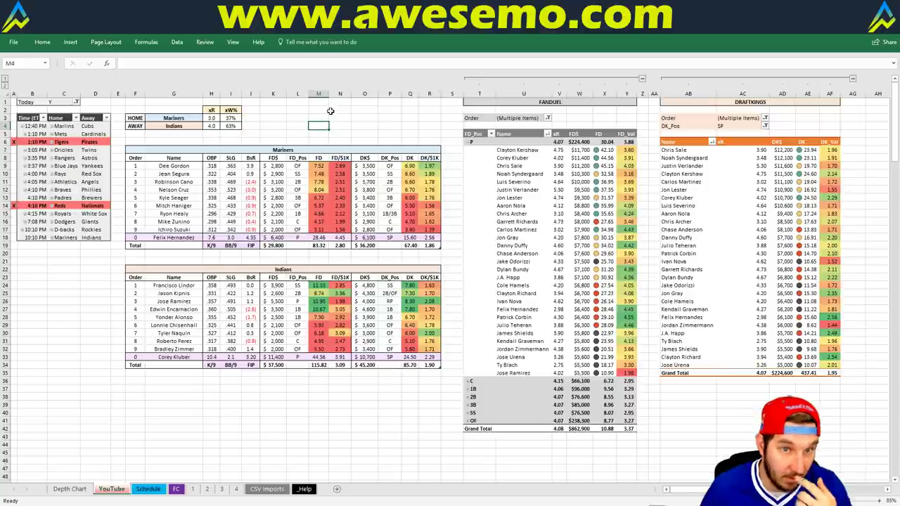
{"action": "left_click", "coordinate": [272, 111]}
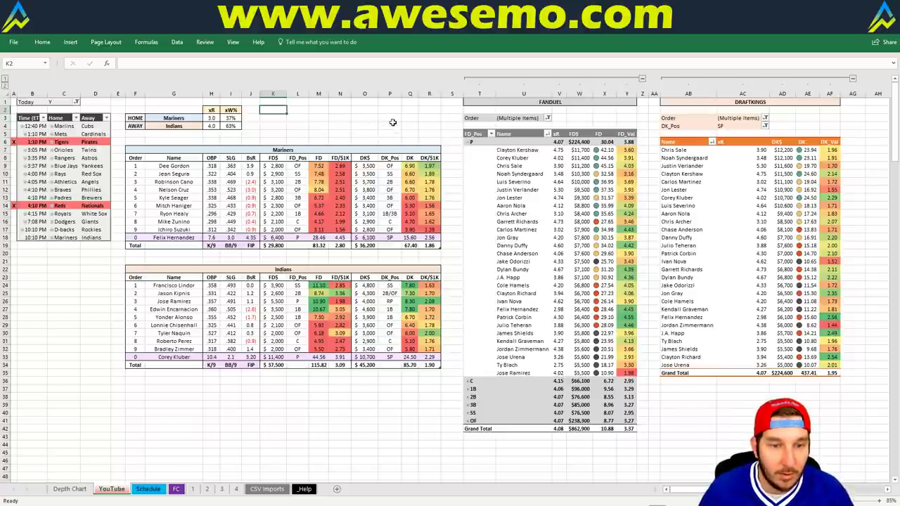
{"action": "left_click", "coordinate": [372, 116]}
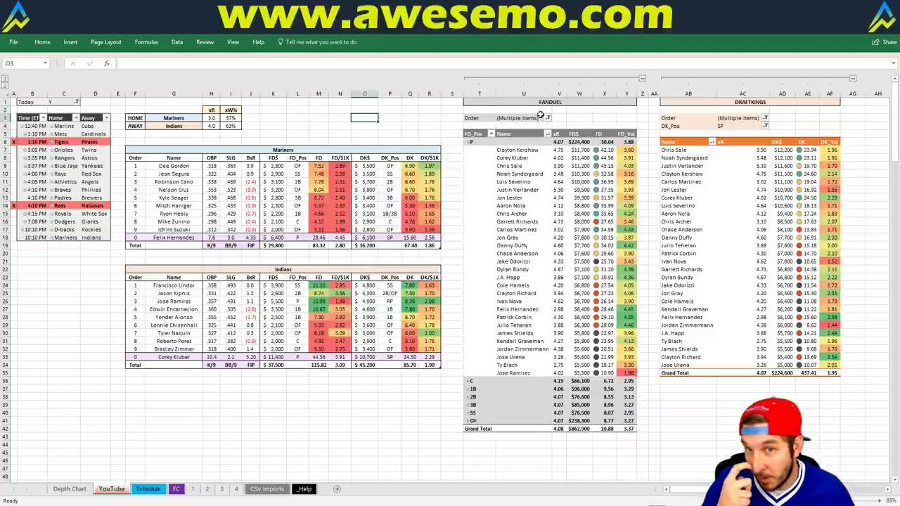
Step: Examine Corey Kluber's FanDuel salary and expected runs, and his DraftKings salary, in the pitcher pivot tables
{"action": "left_click", "coordinate": [533, 166]}
{"action": "left_click", "coordinate": [581, 158]}
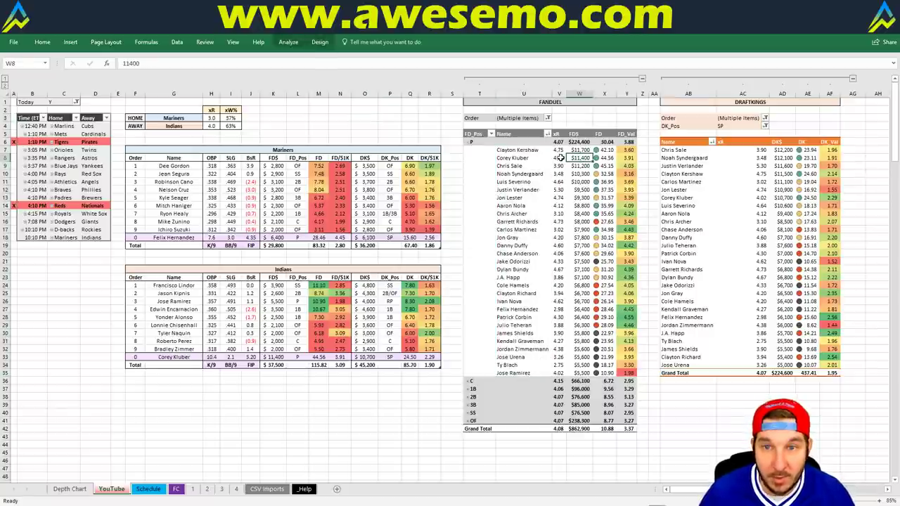
{"action": "left_click", "coordinate": [559, 158]}
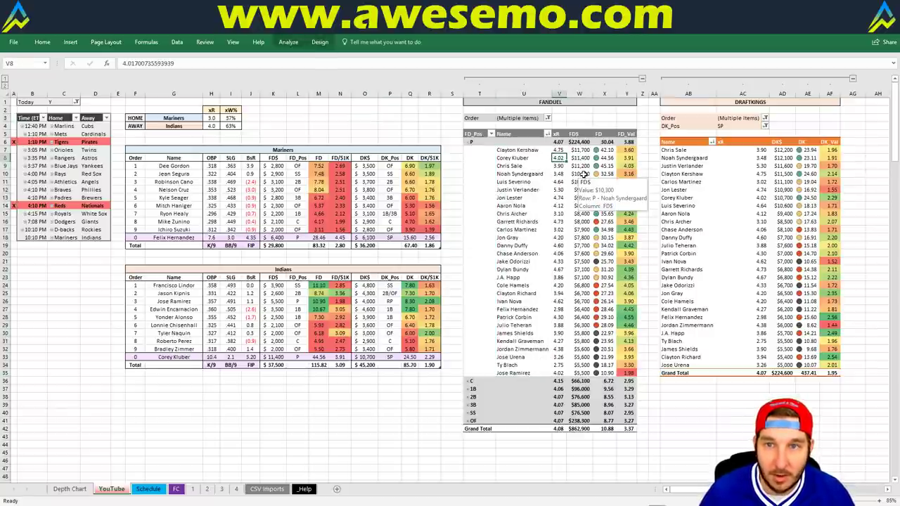
{"action": "left_click", "coordinate": [791, 197]}
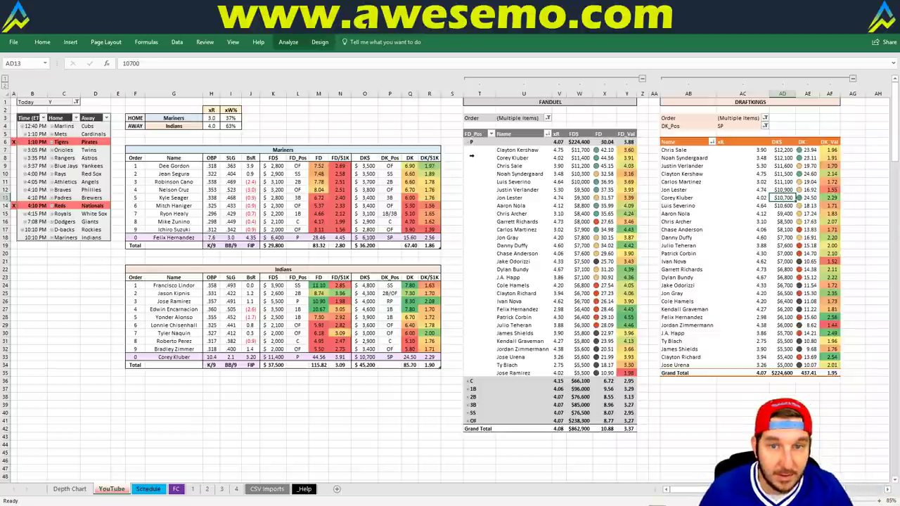
{"action": "left_click", "coordinate": [343, 126]}
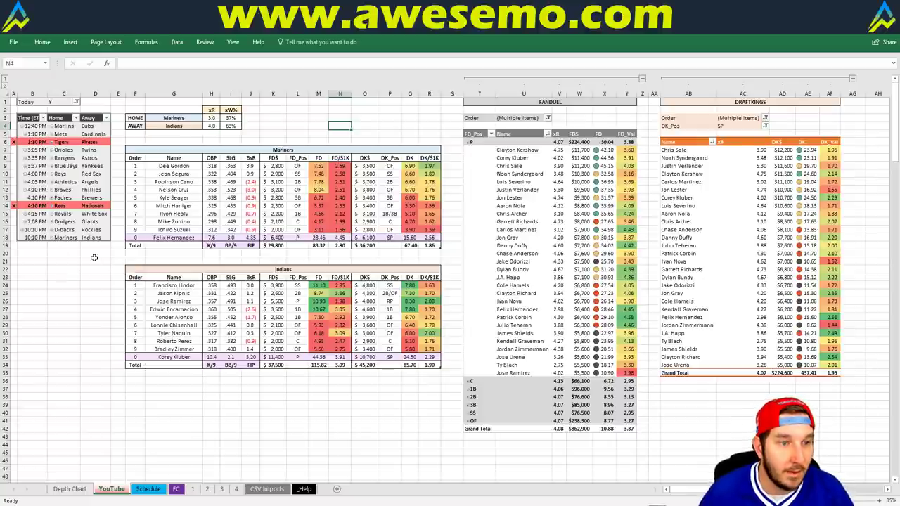
Step: Switch to the baseball weather page, check the Indians at Mariners forecast for Safeco Field, and return to the Excel workbook
{"action": "key", "text": "alt+Tab"}
{"action": "key", "text": "alt+Tab"}
{"action": "key", "text": "alt+Tab"}
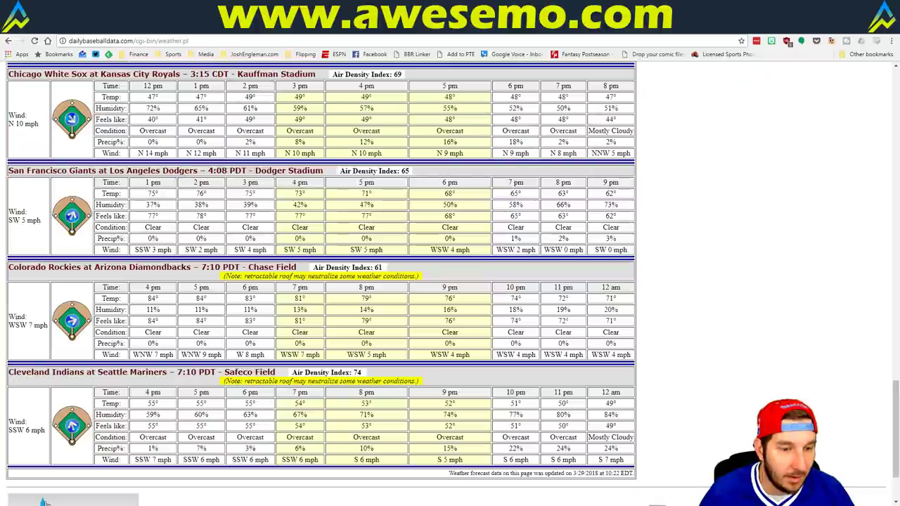
{"action": "scroll", "coordinate": [484, 345], "scroll_direction": "down", "scroll_amount": 1}
{"action": "scroll", "coordinate": [484, 345], "scroll_direction": "down", "scroll_amount": 2}
{"action": "scroll", "coordinate": [614, 336], "scroll_direction": "up", "scroll_amount": 3}
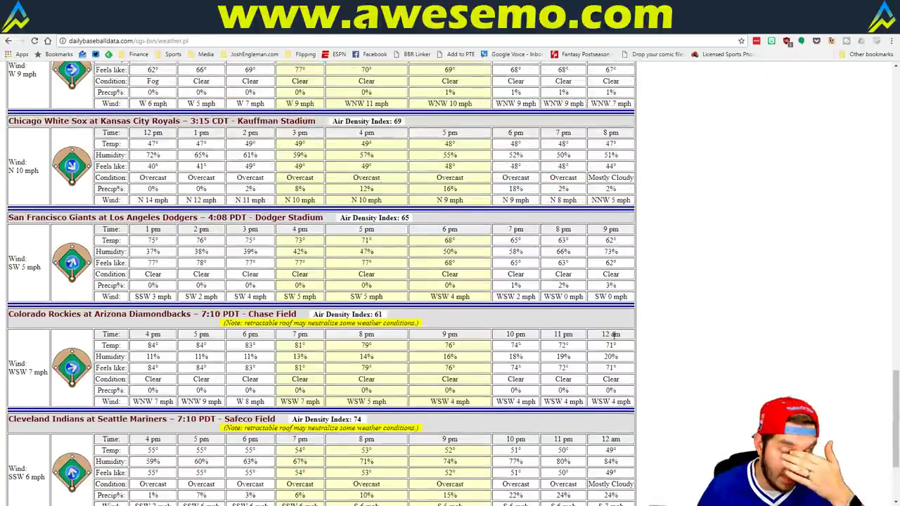
{"action": "scroll", "coordinate": [614, 336], "scroll_direction": "down", "scroll_amount": 2}
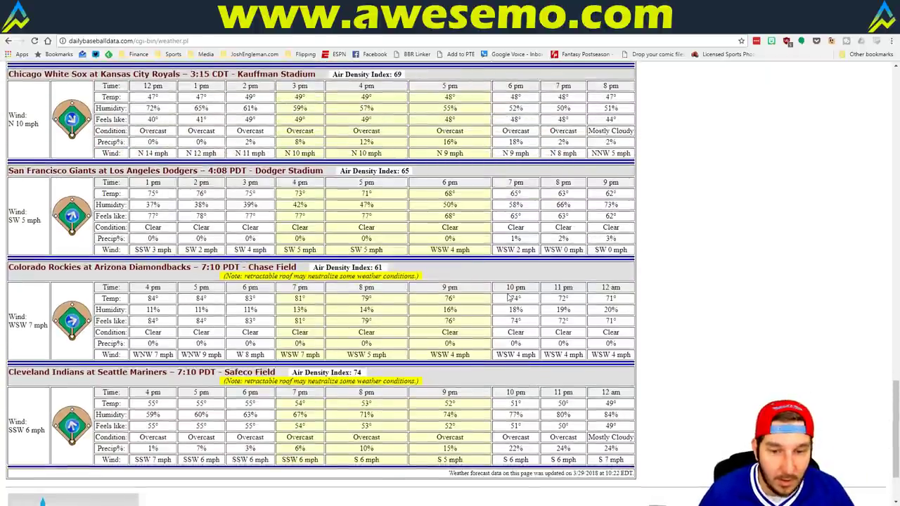
{"action": "key", "text": "alt+Tab"}
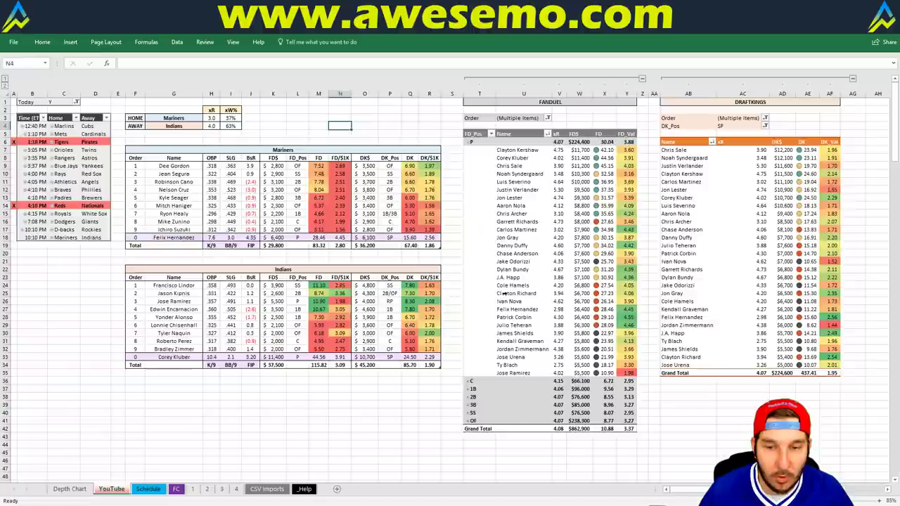
{"action": "left_click", "coordinate": [262, 124]}
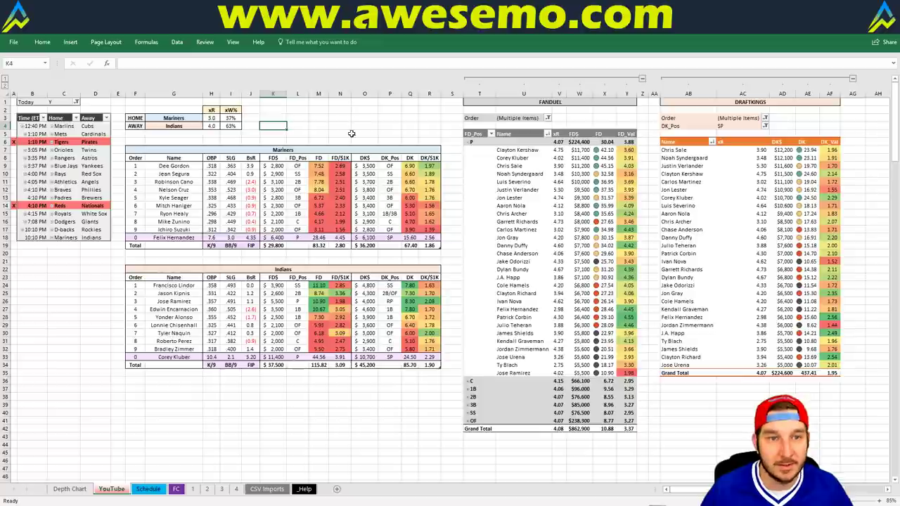
{"action": "left_click", "coordinate": [367, 133]}
{"action": "left_click", "coordinate": [313, 126]}
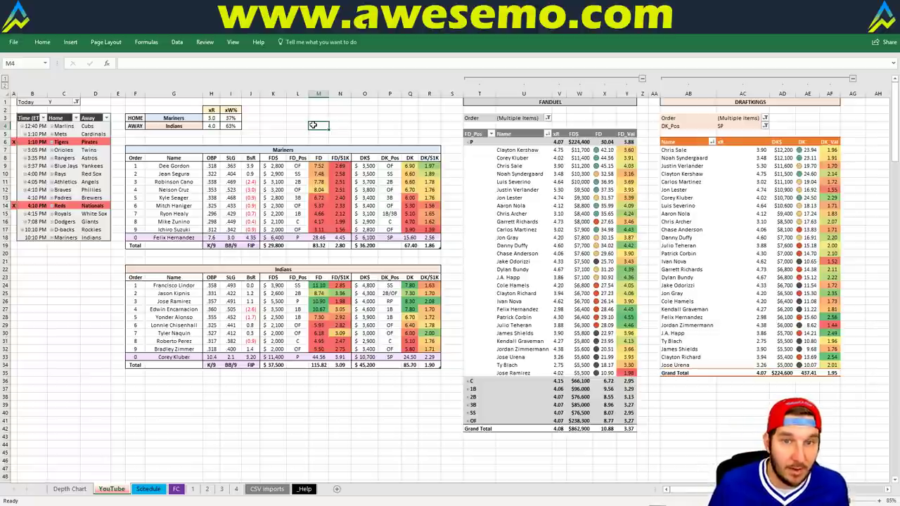
{"action": "left_click", "coordinate": [414, 420]}
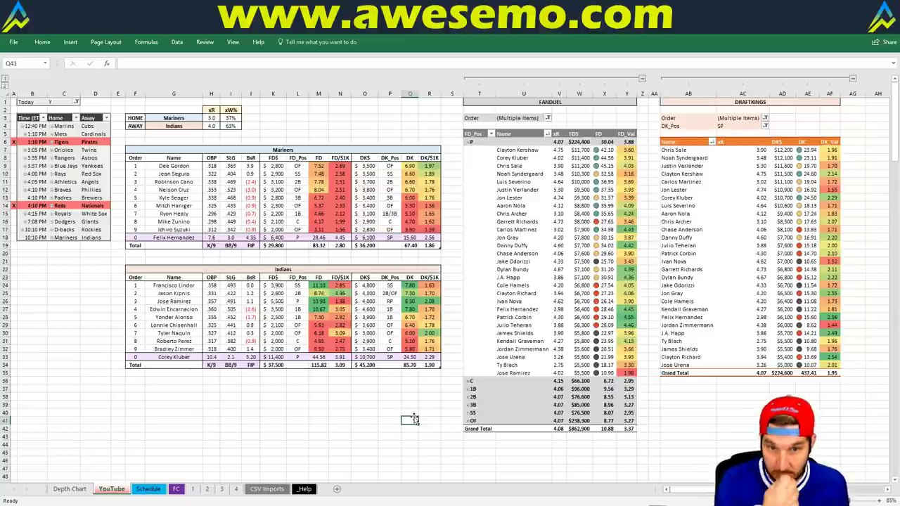
Step: Inspect Jose Ramirez's FD_Pos formula in the Indians table, browse the Depth Chart sheet's player rows, and return to the YouTube sheet
{"action": "left_click", "coordinate": [297, 301]}
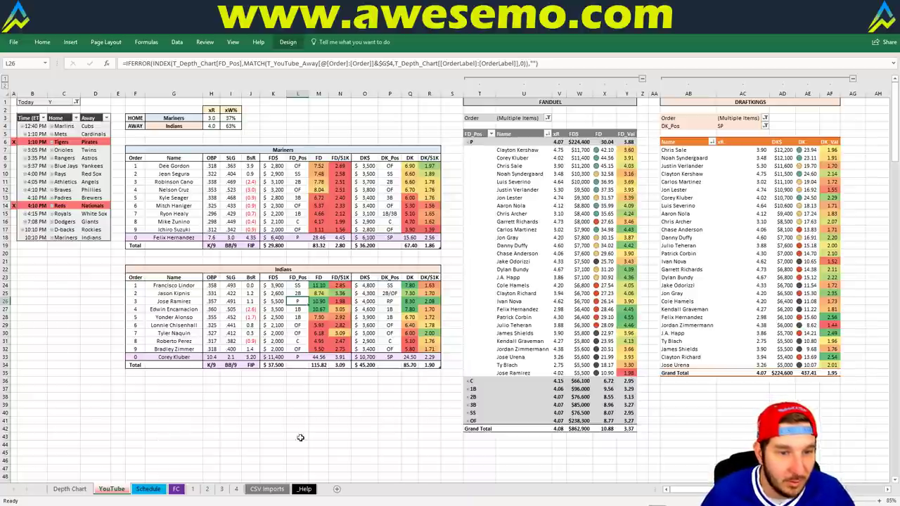
{"action": "left_click", "coordinate": [83, 491]}
{"action": "scroll", "coordinate": [168, 313], "scroll_direction": "up", "scroll_amount": 5}
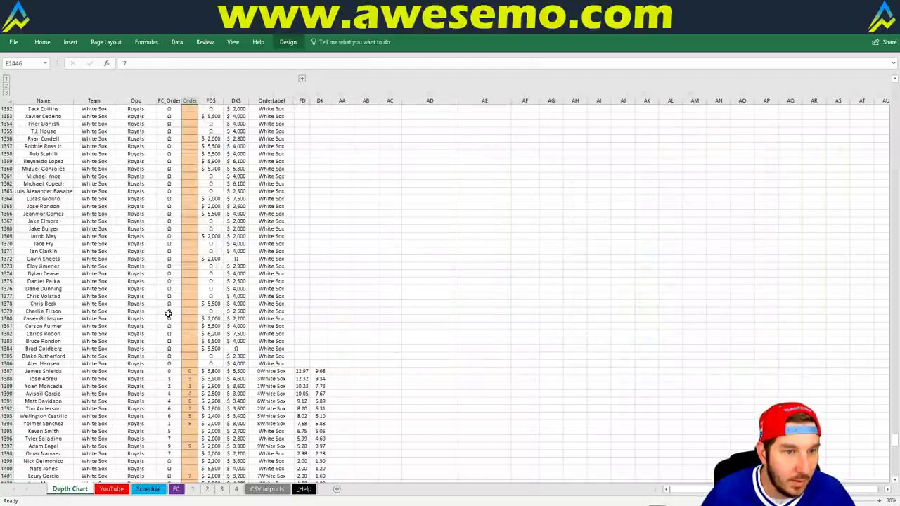
{"action": "scroll", "coordinate": [169, 313], "scroll_direction": "up", "scroll_amount": 10}
{"action": "key", "text": "alt+Tab"}
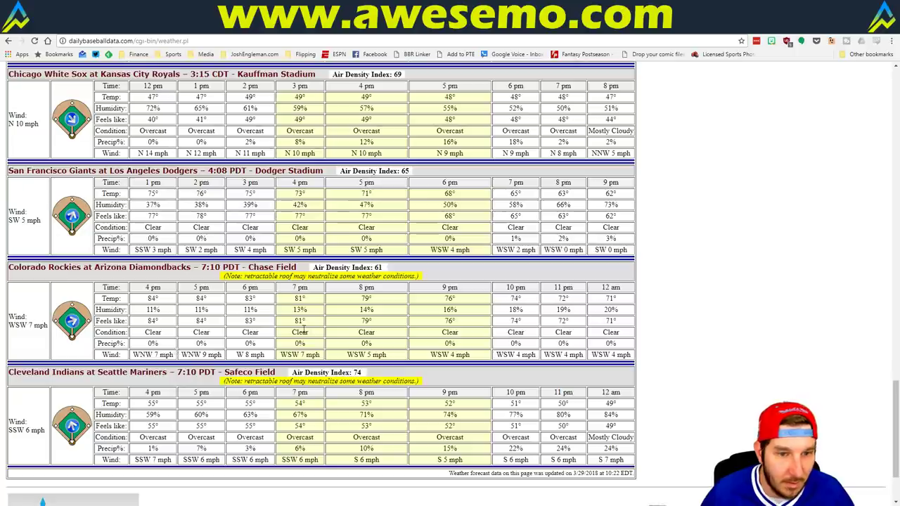
{"action": "key", "text": "alt+Tab"}
{"action": "scroll", "coordinate": [169, 348], "scroll_direction": "up", "scroll_amount": 2}
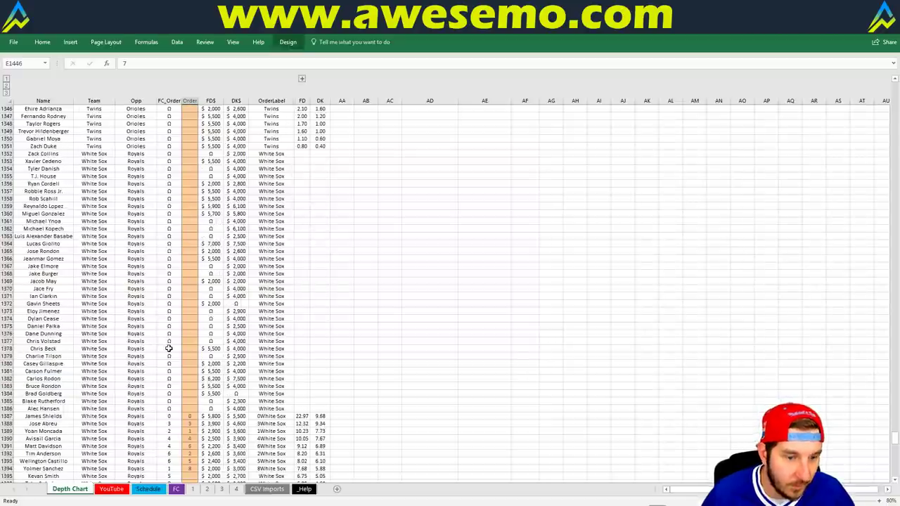
{"action": "left_click", "coordinate": [111, 490]}
{"action": "left_click", "coordinate": [272, 398]}
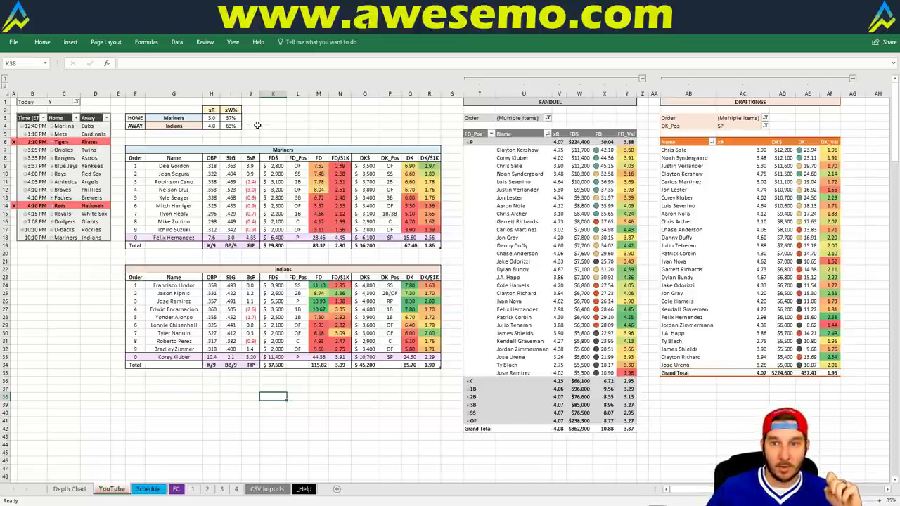
{"action": "left_click", "coordinate": [384, 128]}
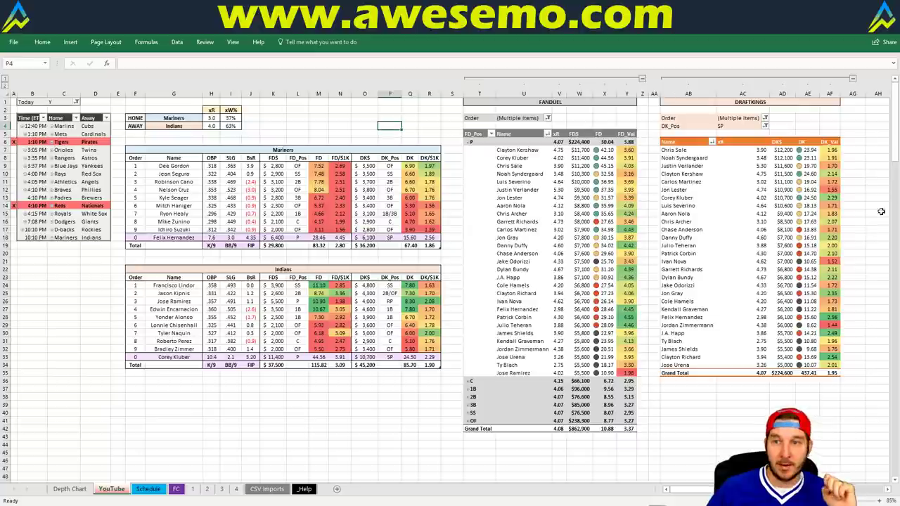
{"action": "left_click", "coordinate": [325, 116]}
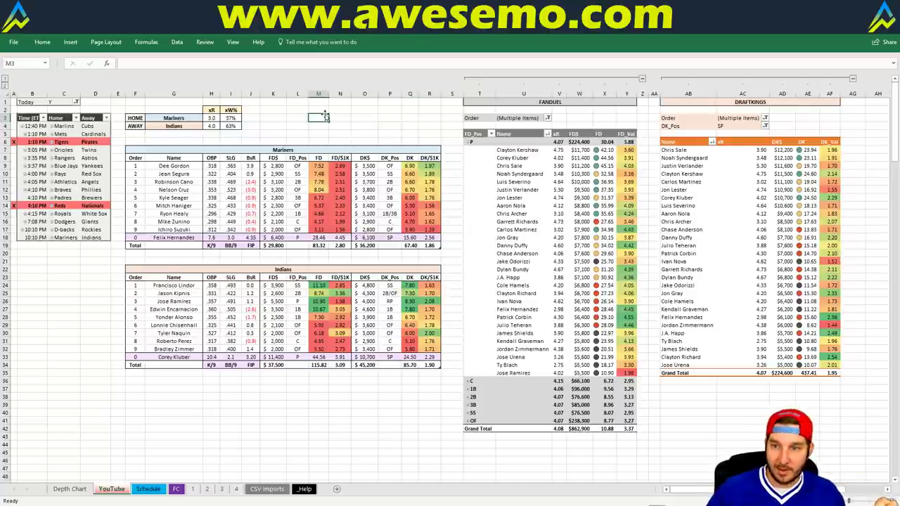